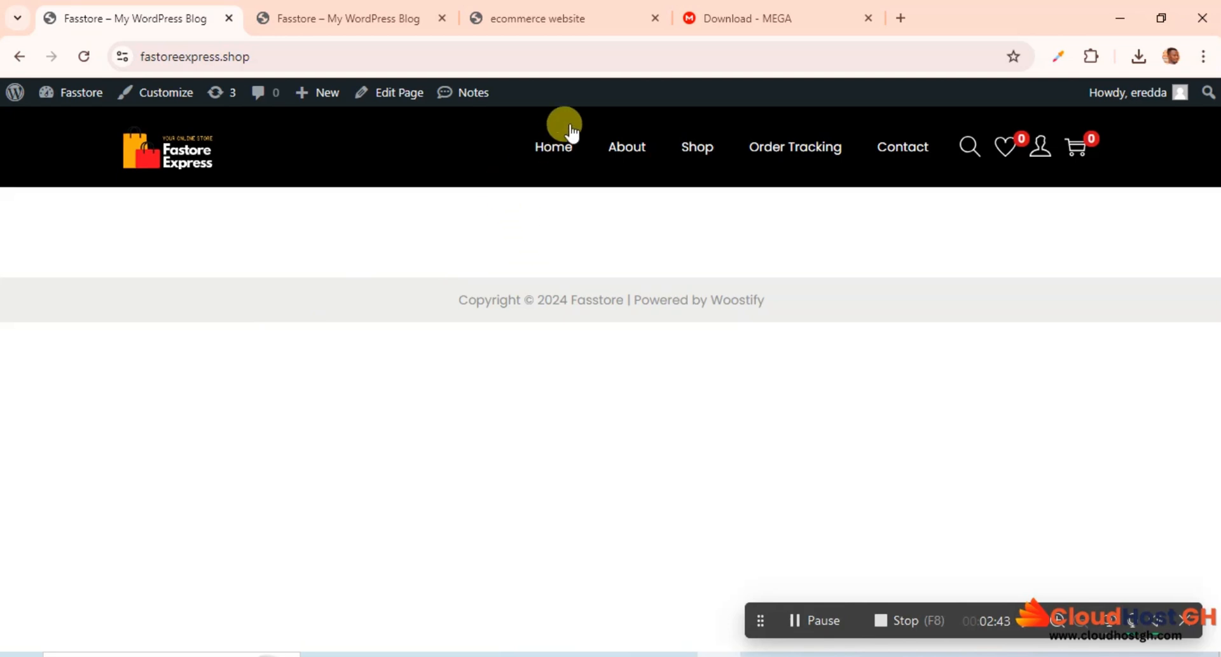
Step: Open the store's Home page for editing in Elementor
left_click(550, 153)
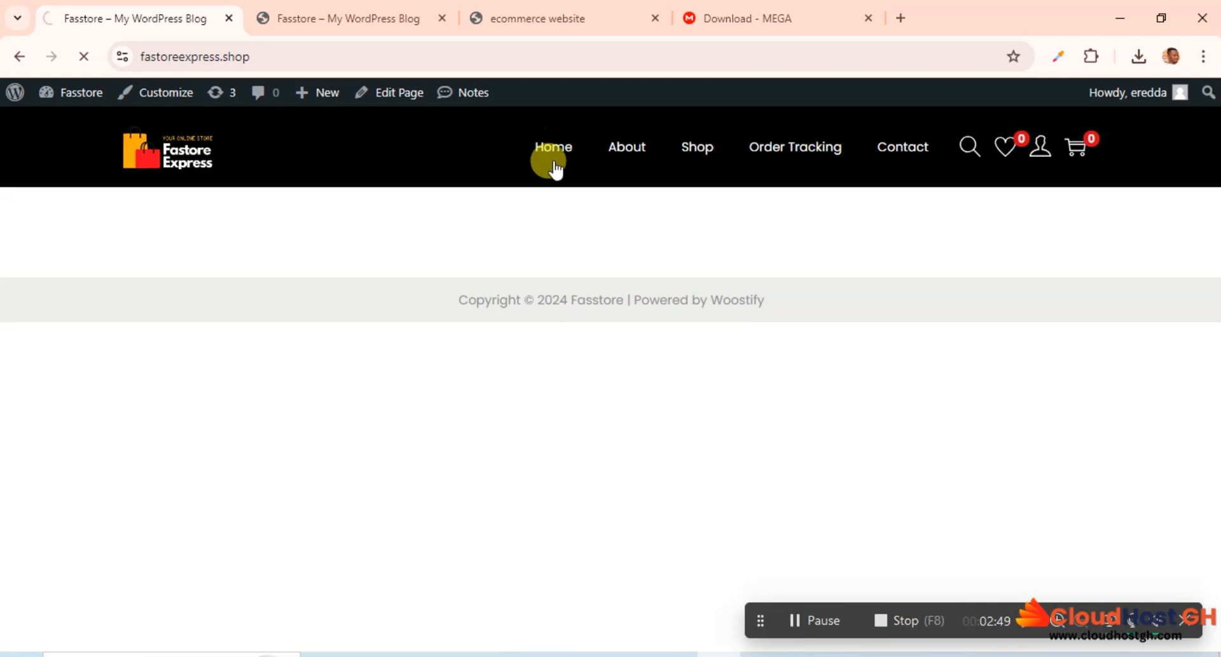
left_click(155, 172)
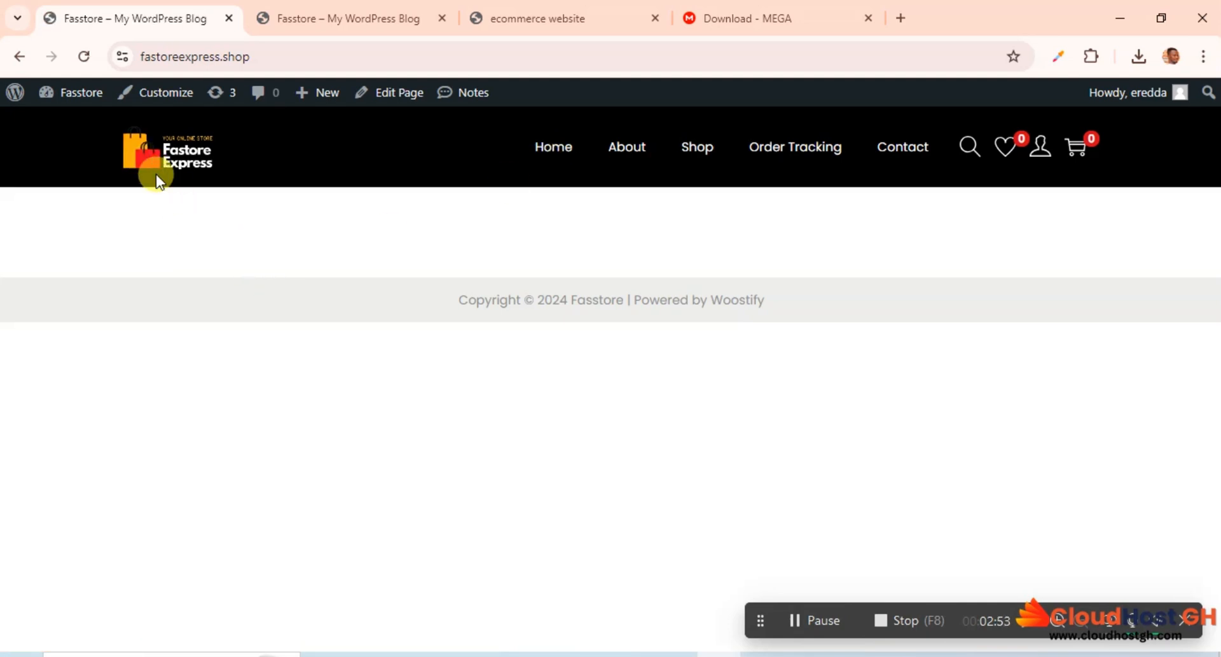
left_click(394, 96)
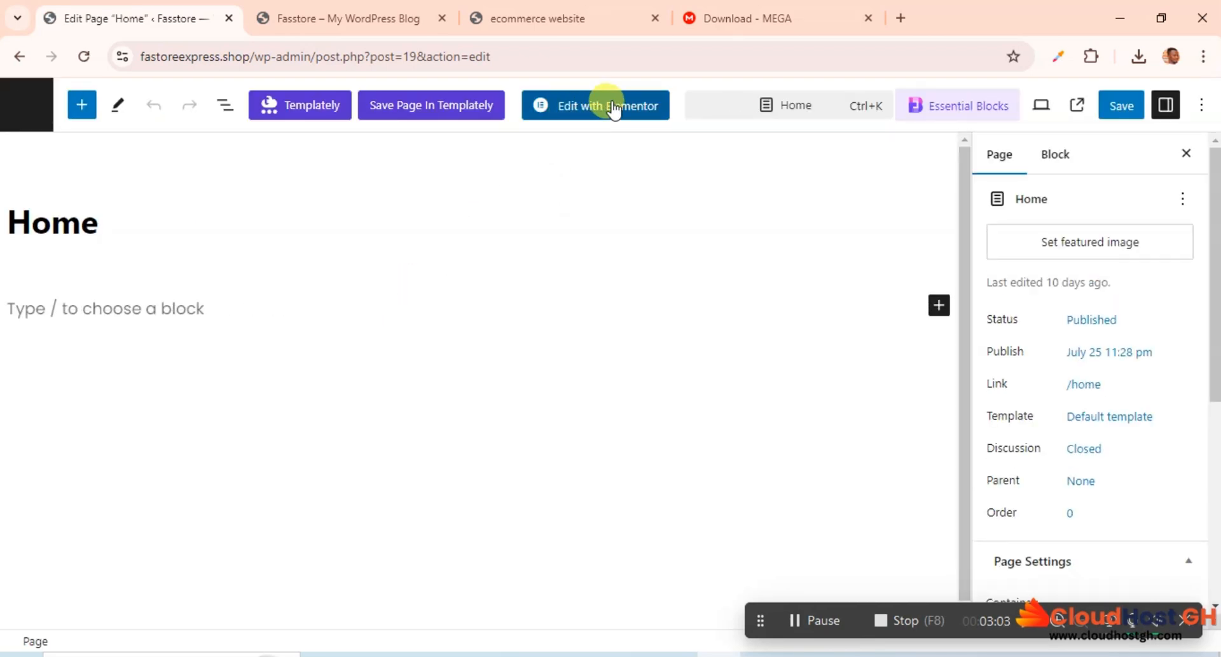
left_click(593, 114)
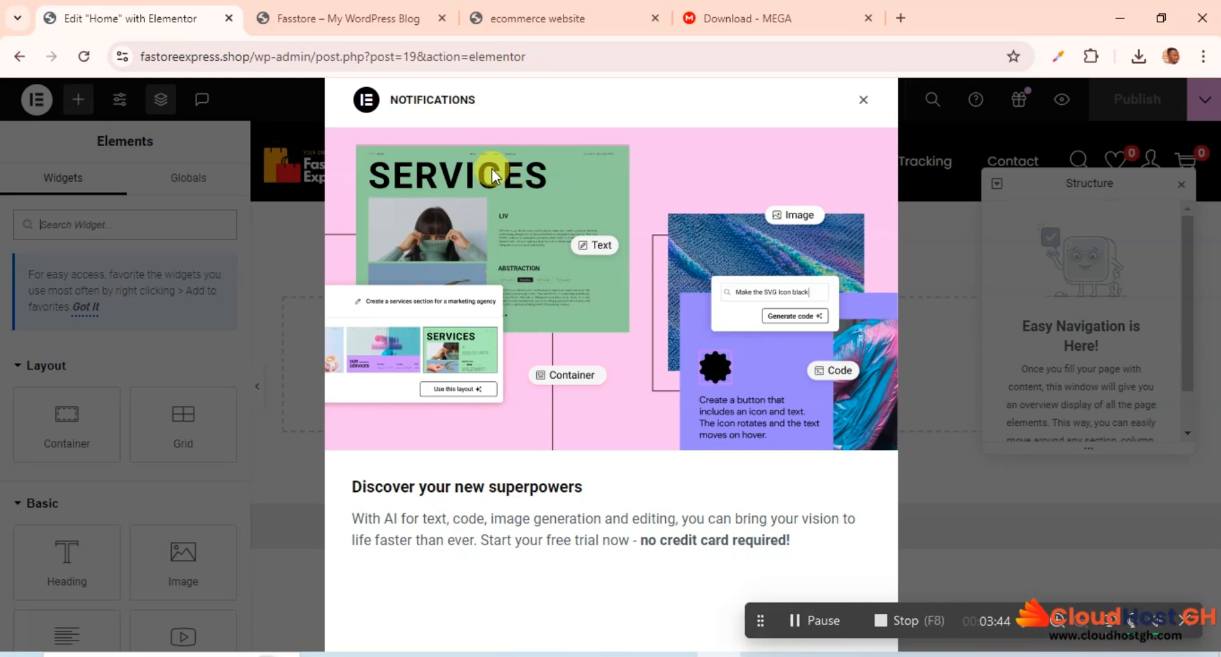
Step: Dismiss the Elementor notification and the Structure window, and open Site Settings
left_click(862, 103)
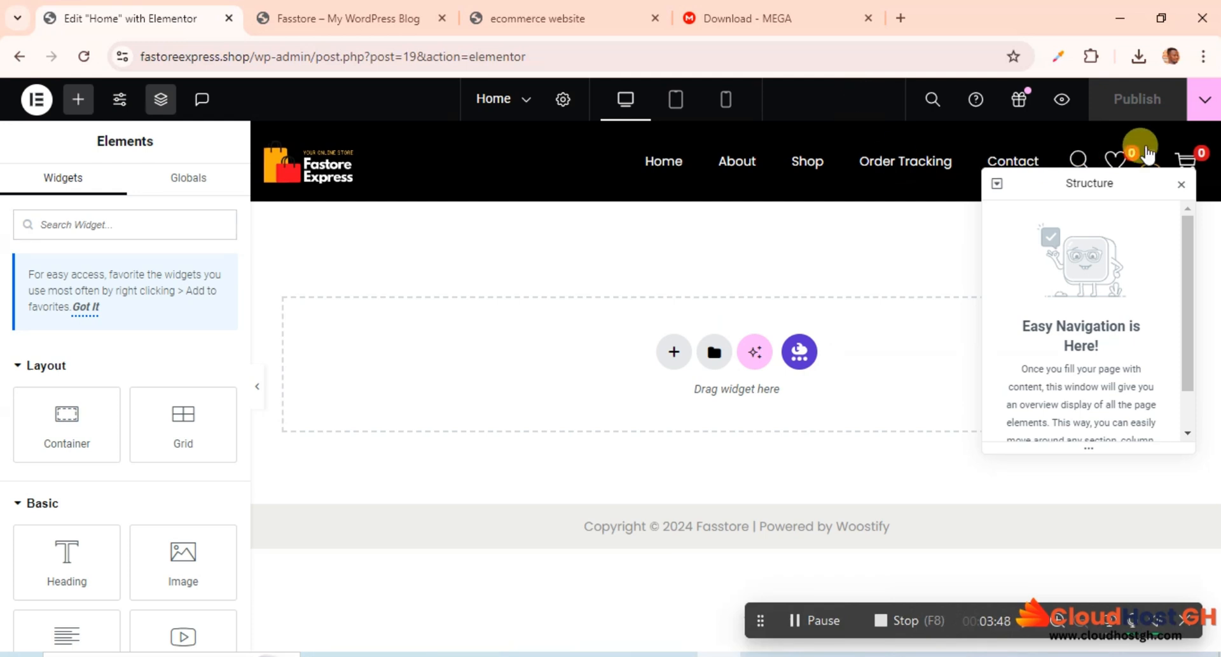
left_click(1180, 184)
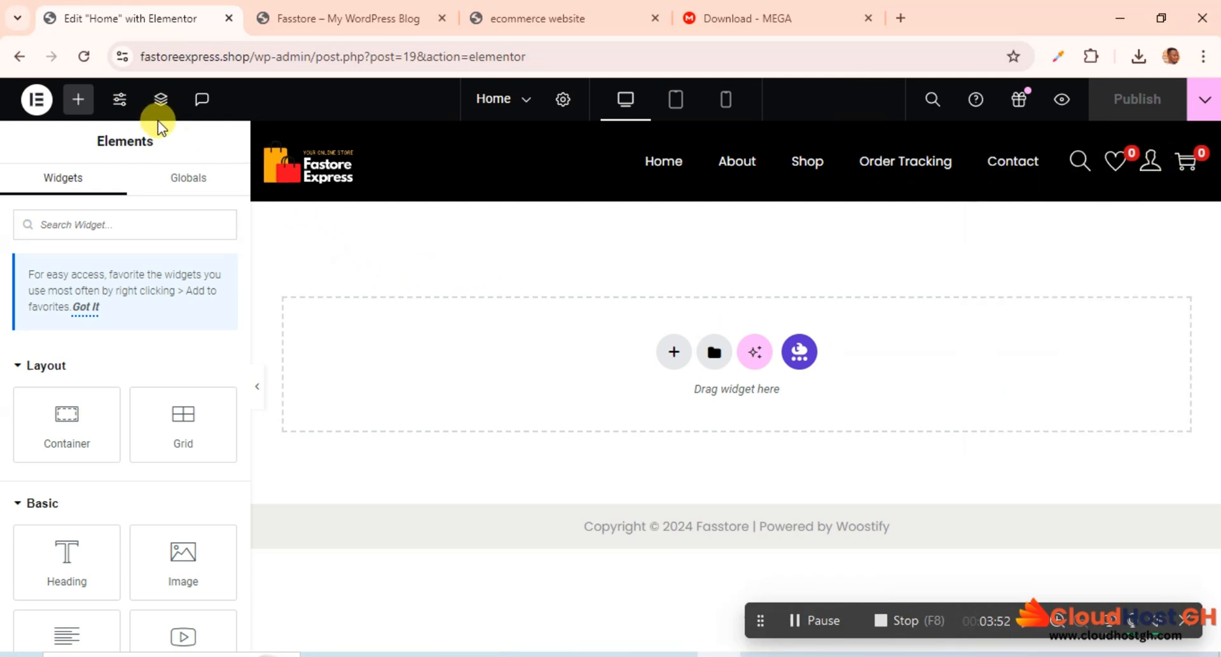
left_click(118, 102)
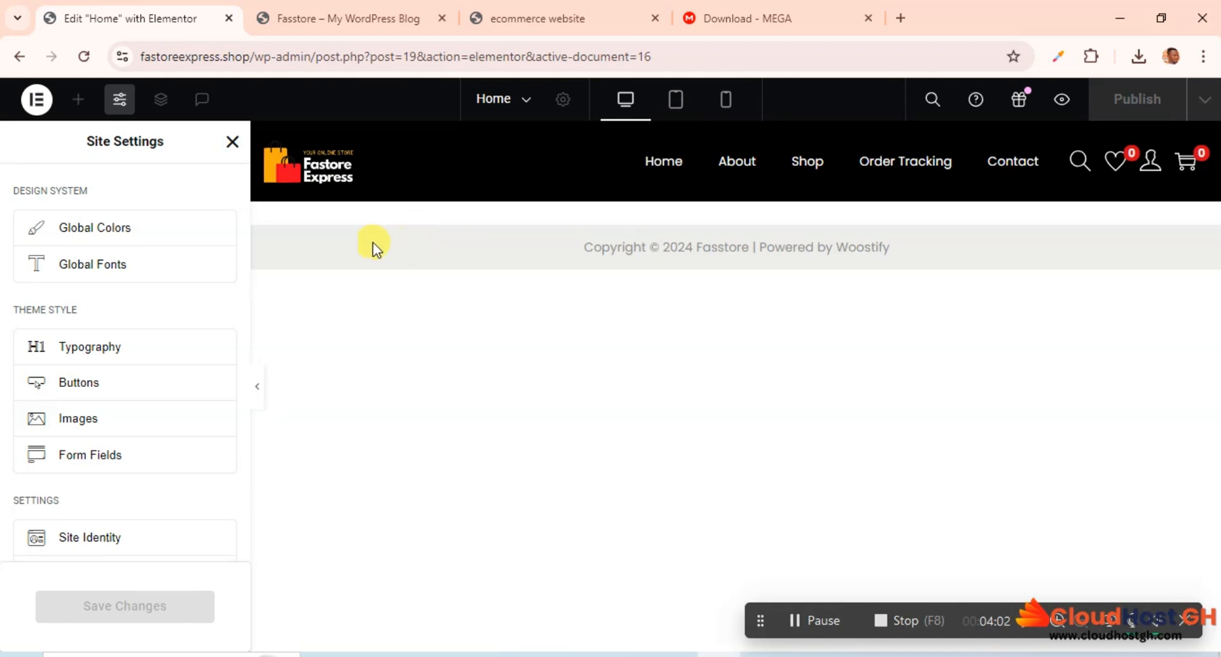
Step: Switch to the other Fasstore page and open Elementor's settings from the WordPress dashboard
left_click(384, 16)
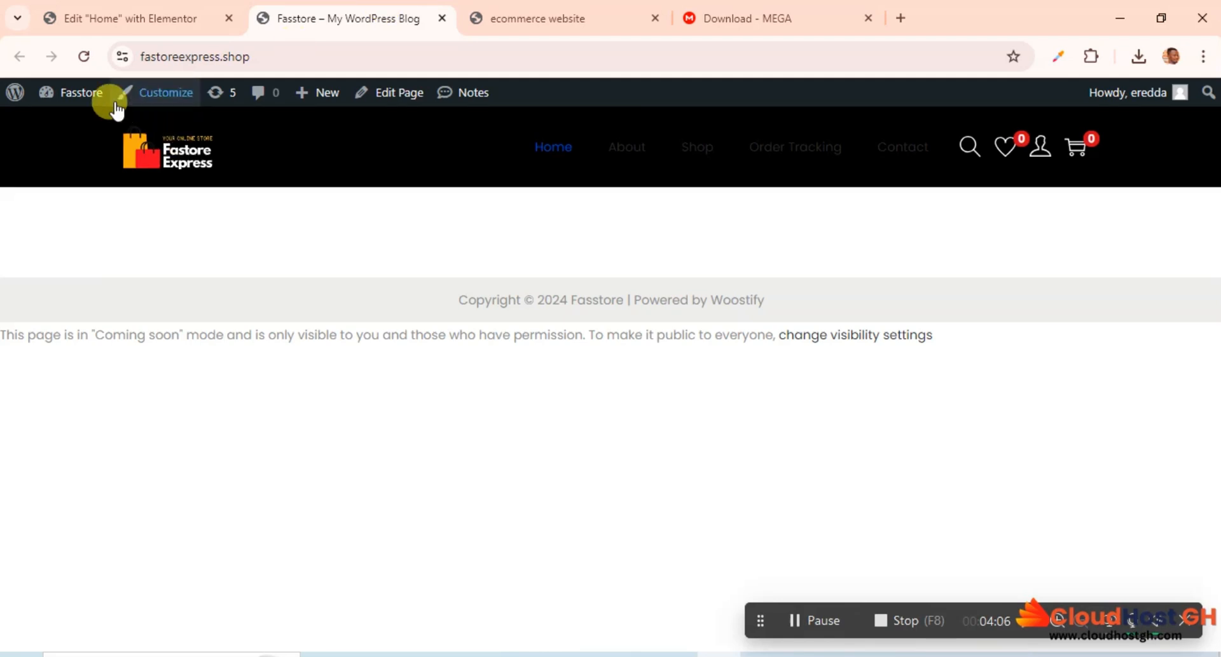
mouse_move(75, 101)
left_click(73, 126)
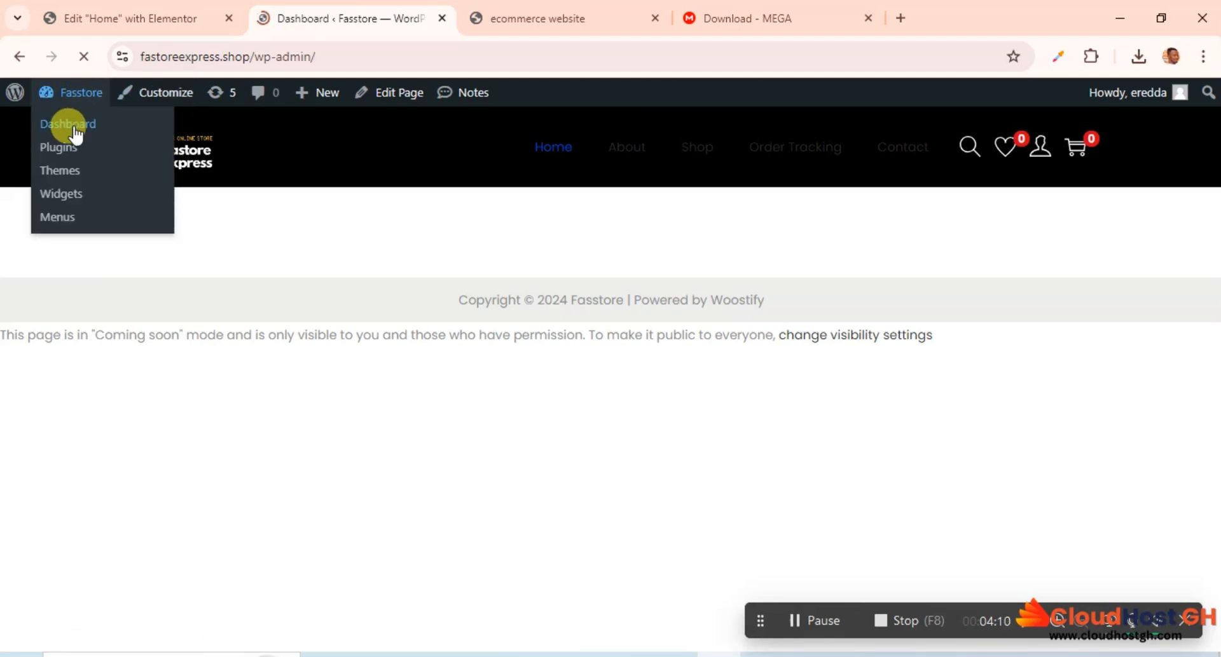
scroll(89, 420, "down", 2)
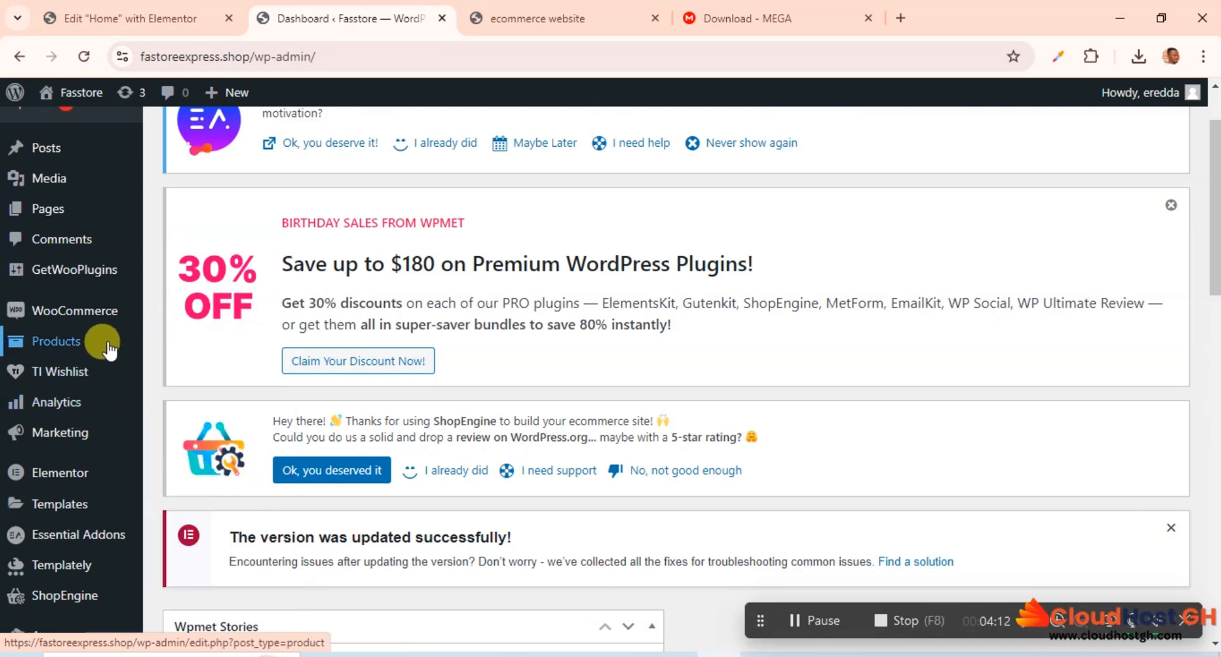
mouse_move(63, 222)
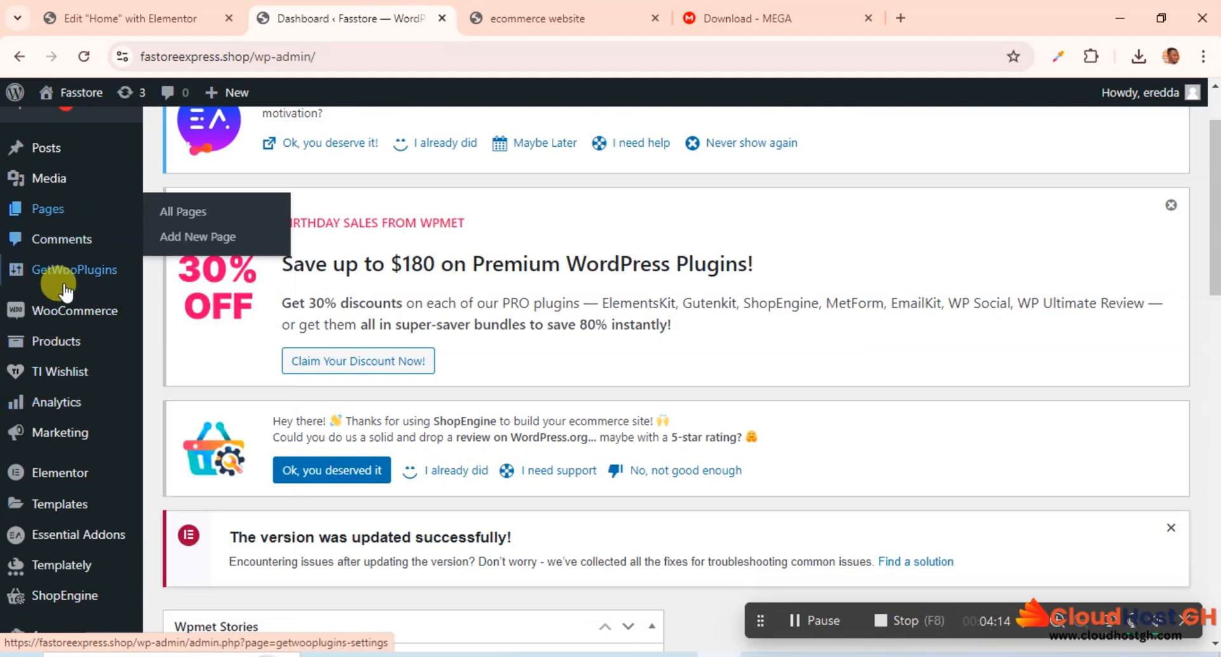
mouse_move(76, 311)
scroll(76, 311, "down", 1)
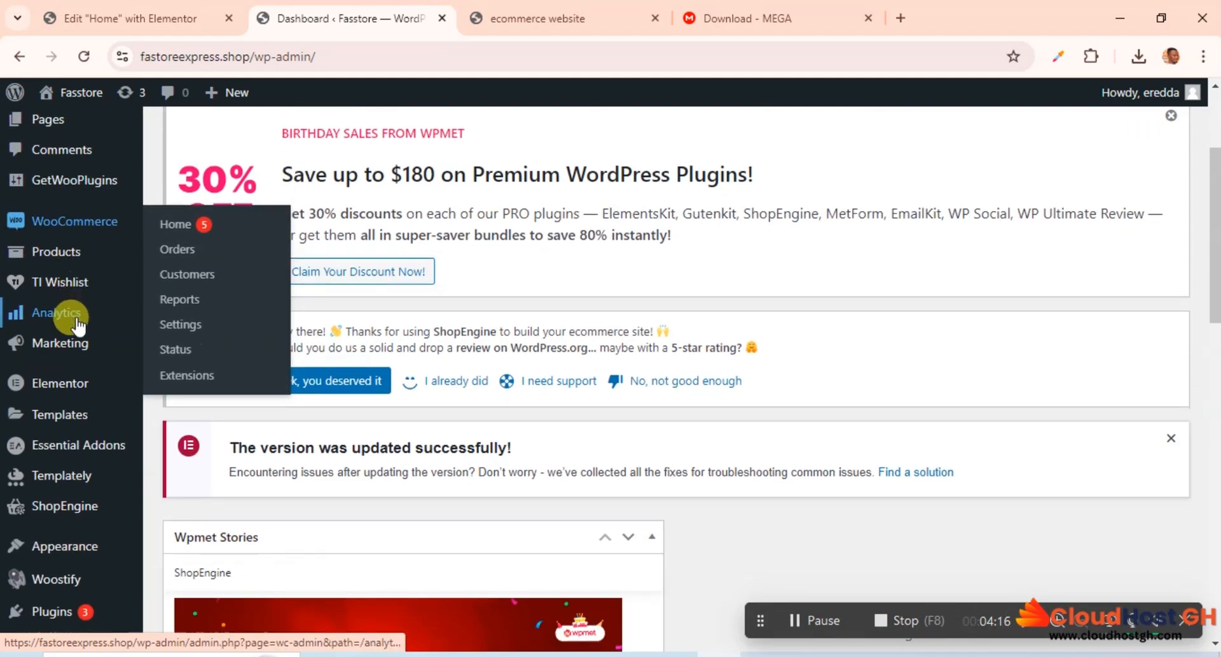
mouse_move(73, 385)
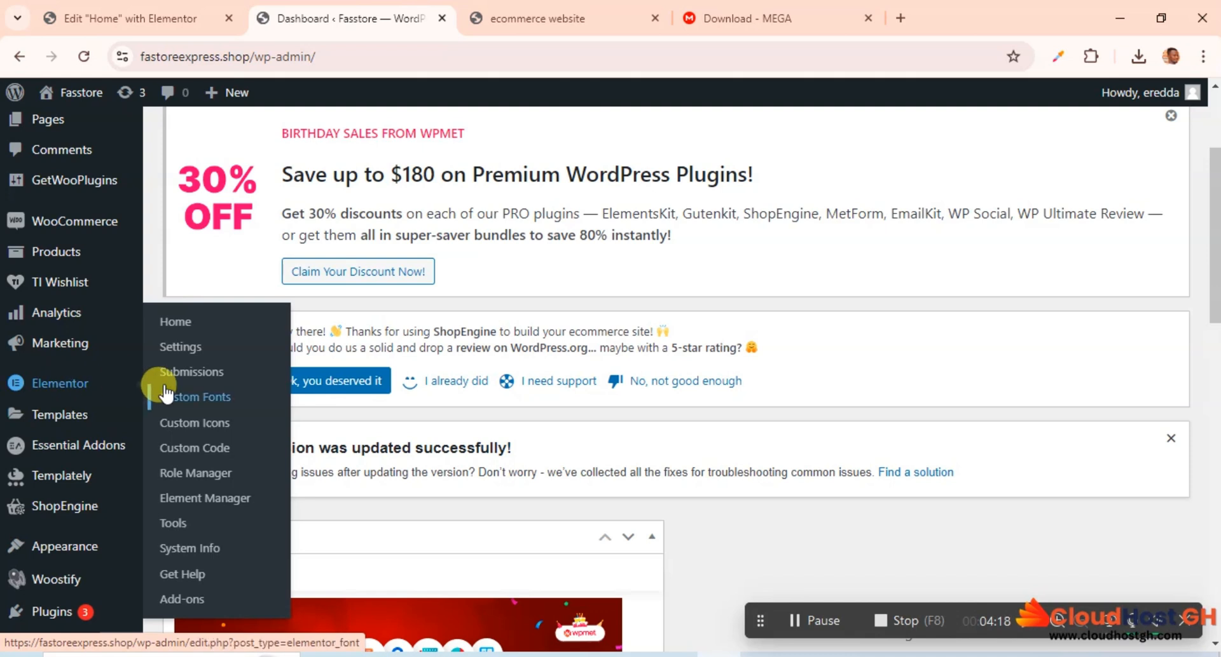
left_click(181, 349)
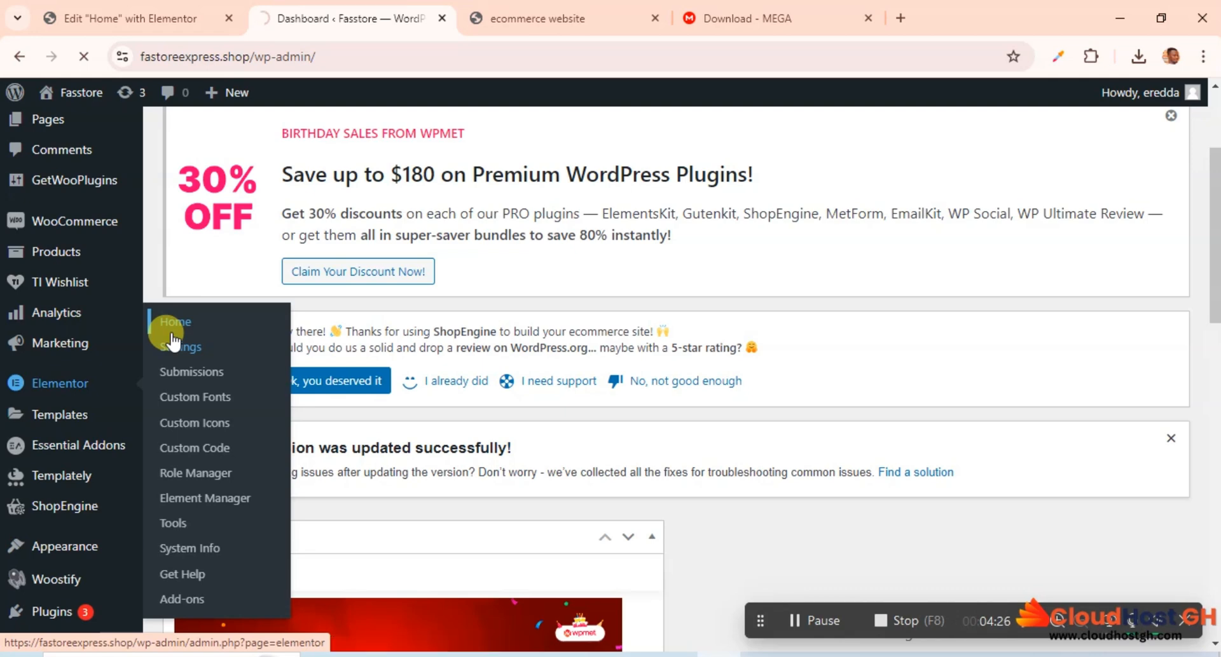
left_click(173, 346)
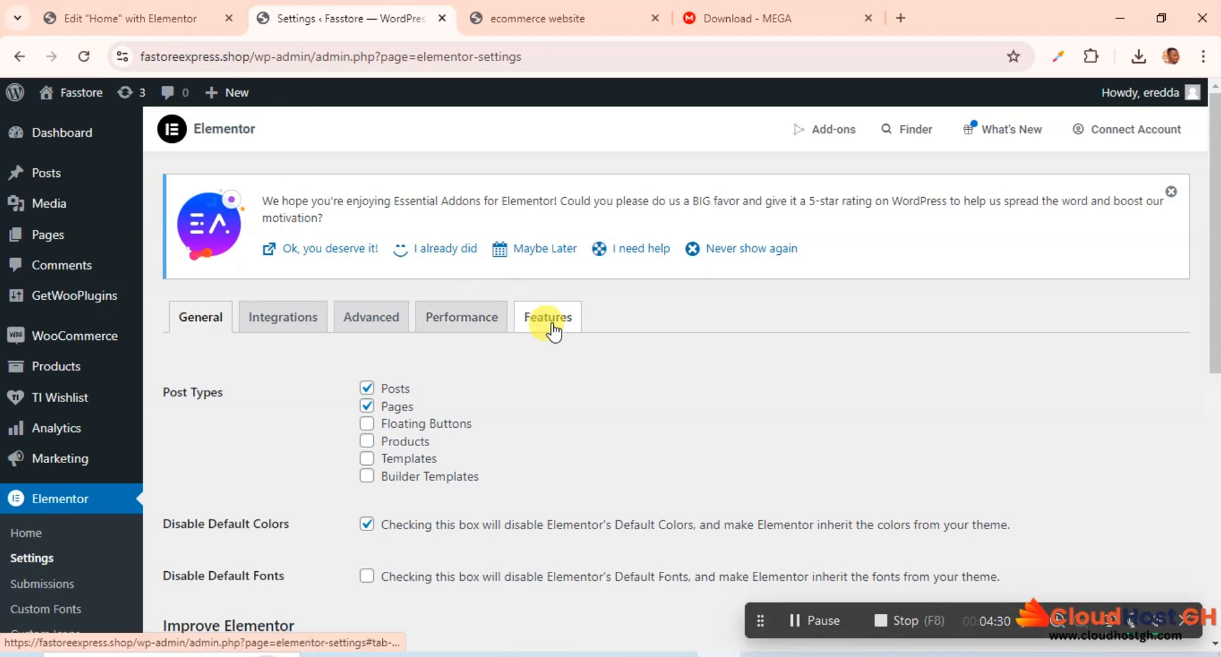
Step: Set Flexbox Container to Active among the stable features in Elementor's feature settings
left_click(551, 326)
scroll(520, 329, "down", 3)
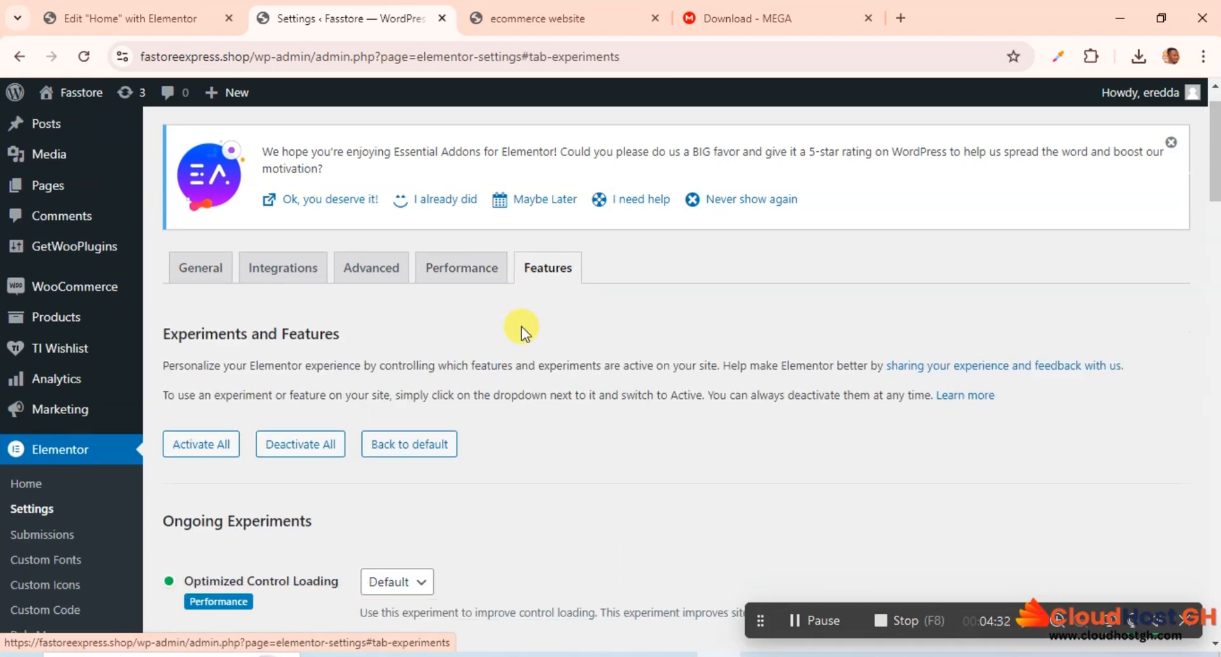
scroll(522, 329, "down", 3)
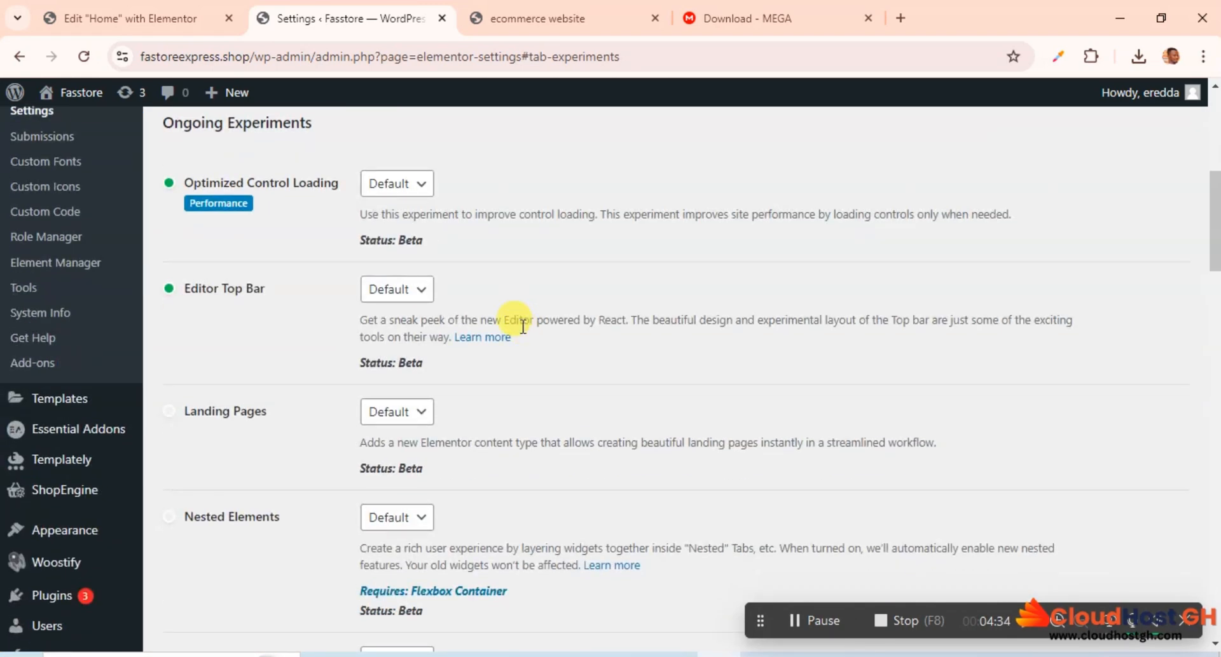
scroll(523, 327, "down", 5)
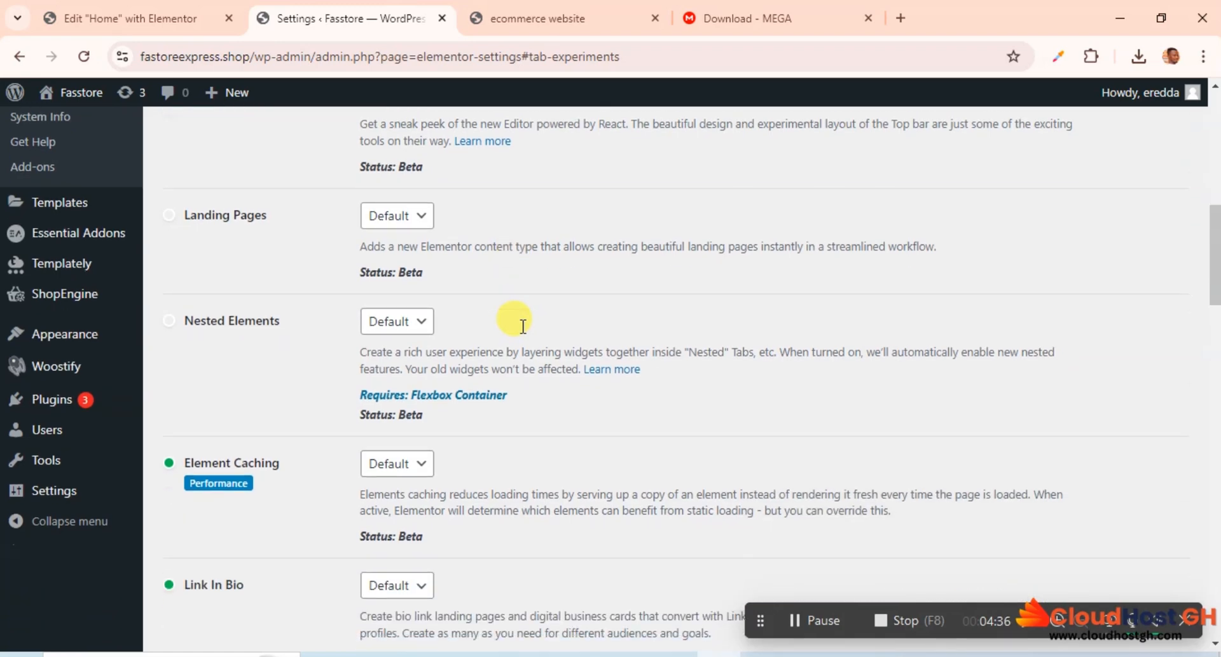
scroll(522, 331, "down", 4)
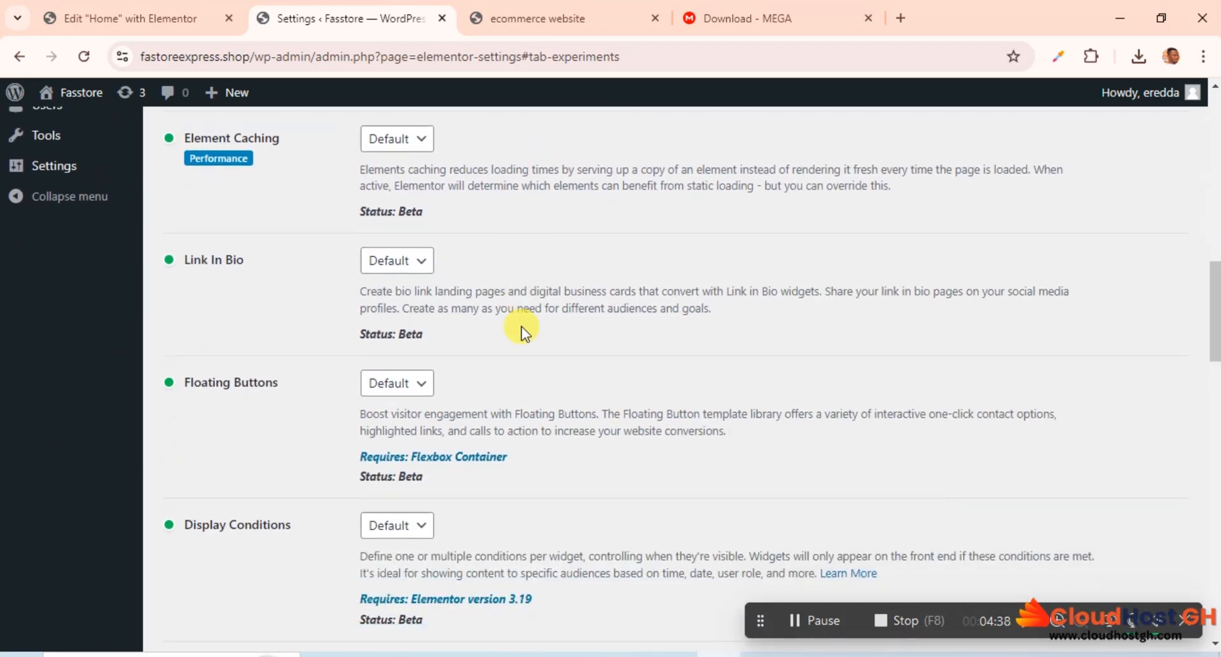
scroll(523, 326, "down", 2)
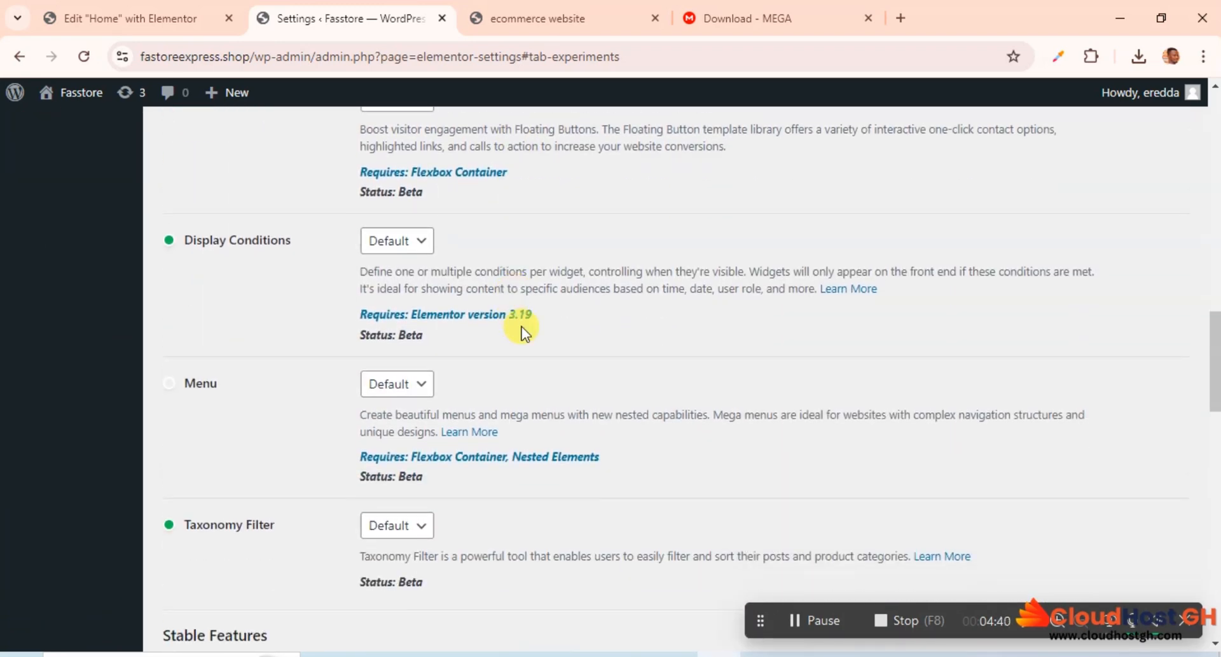
scroll(521, 330, "down", 5)
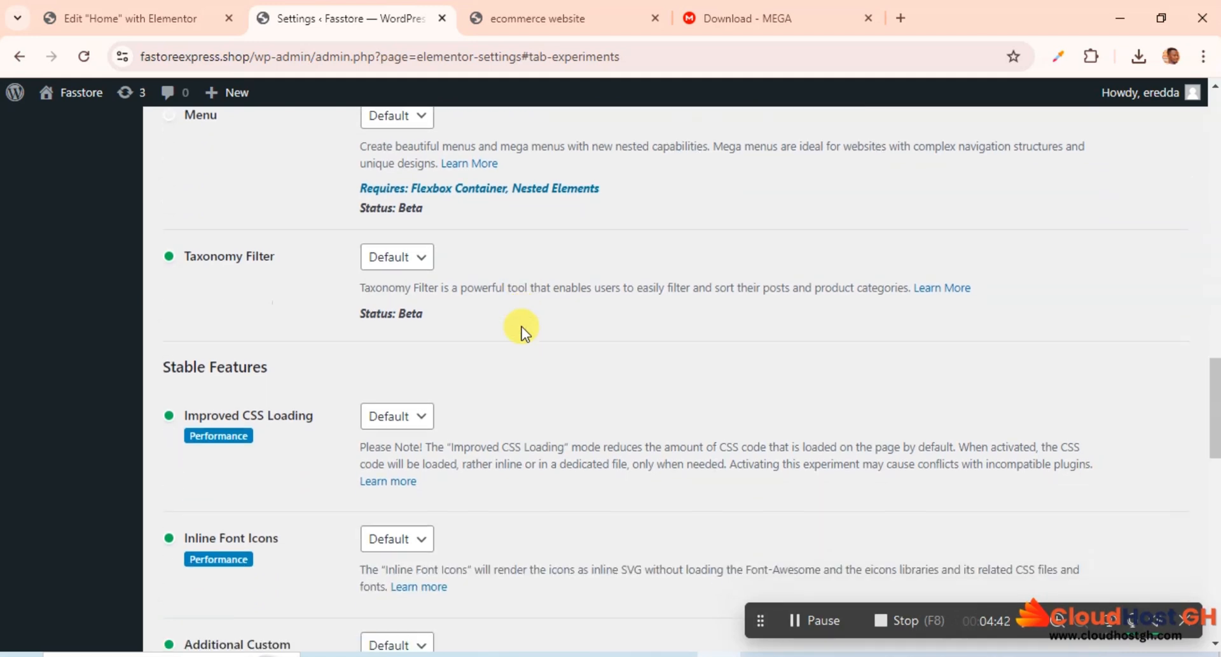
scroll(522, 326, "down", 5)
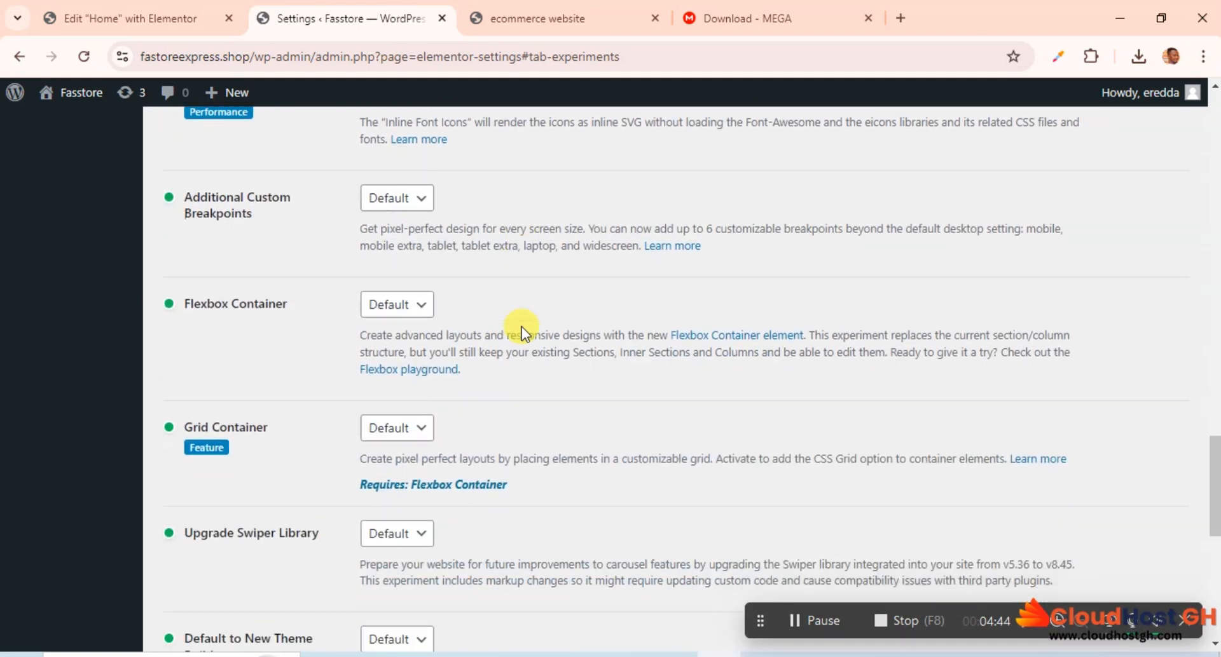
left_click(391, 311)
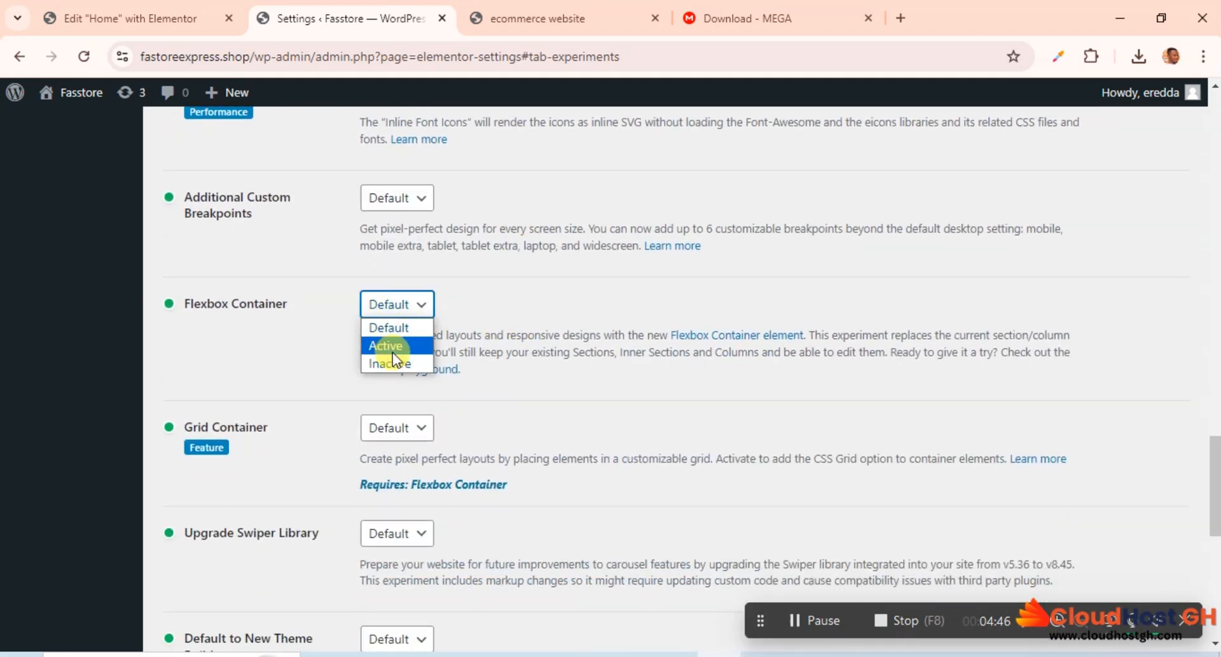
left_click(391, 350)
Step: Set Additional Custom Breakpoints to Active and save the Elementor feature changes
scroll(519, 330, "down", 6)
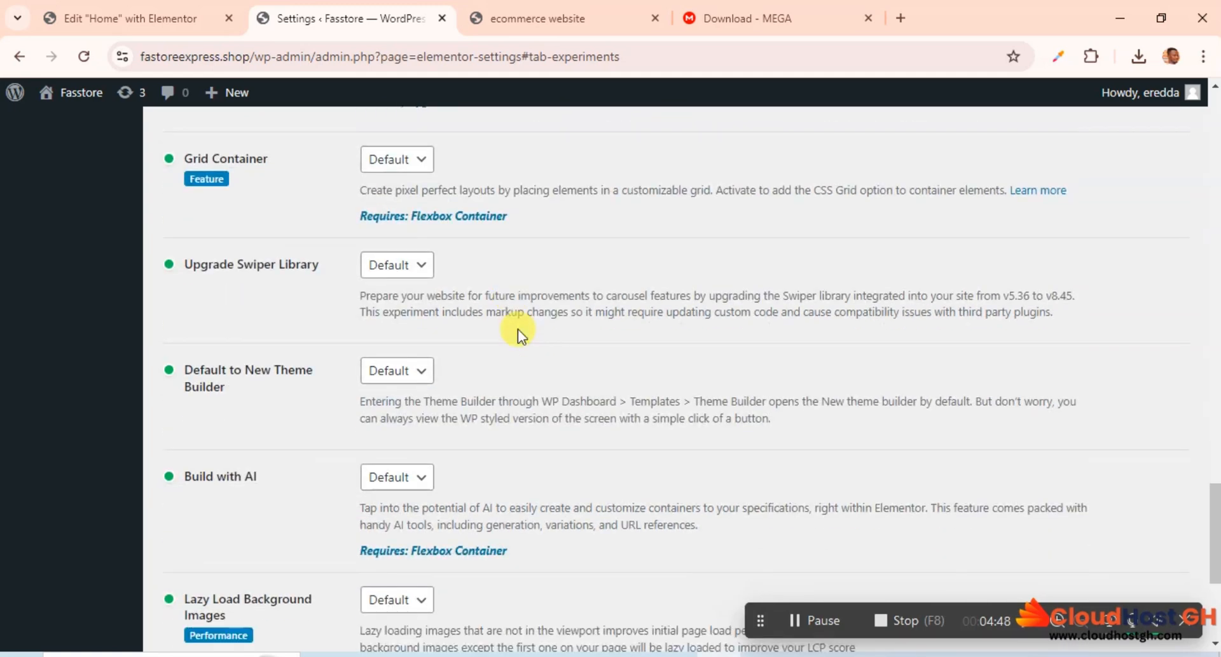
scroll(518, 330, "down", 2)
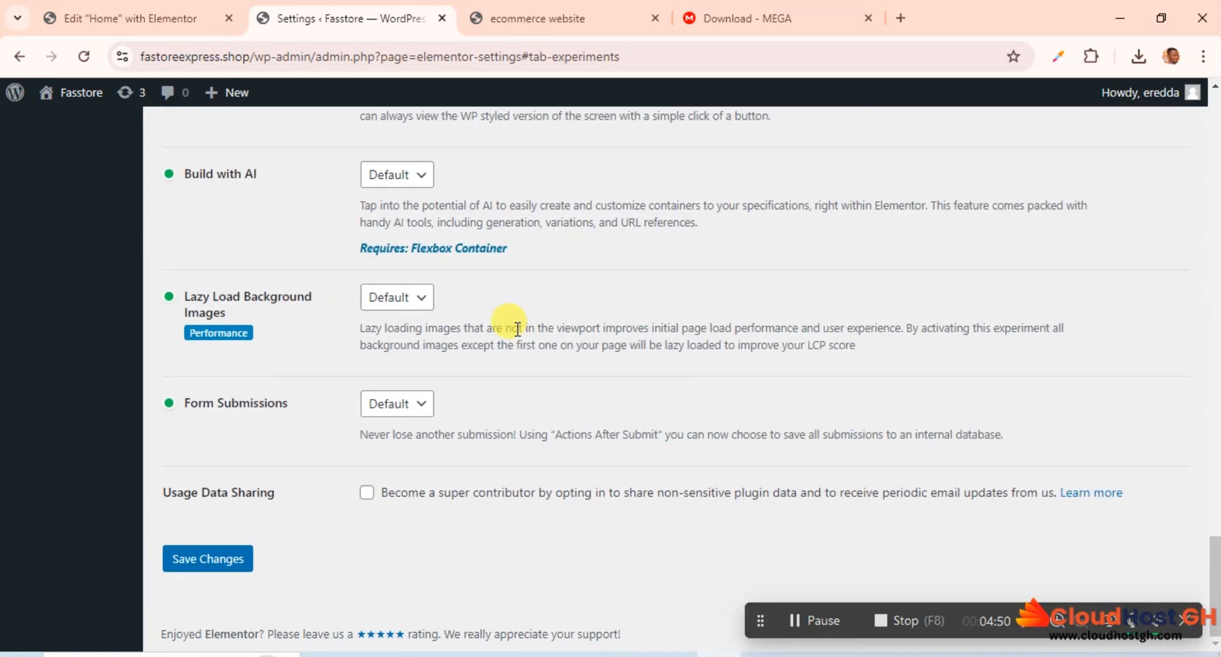
scroll(518, 329, "up", 6)
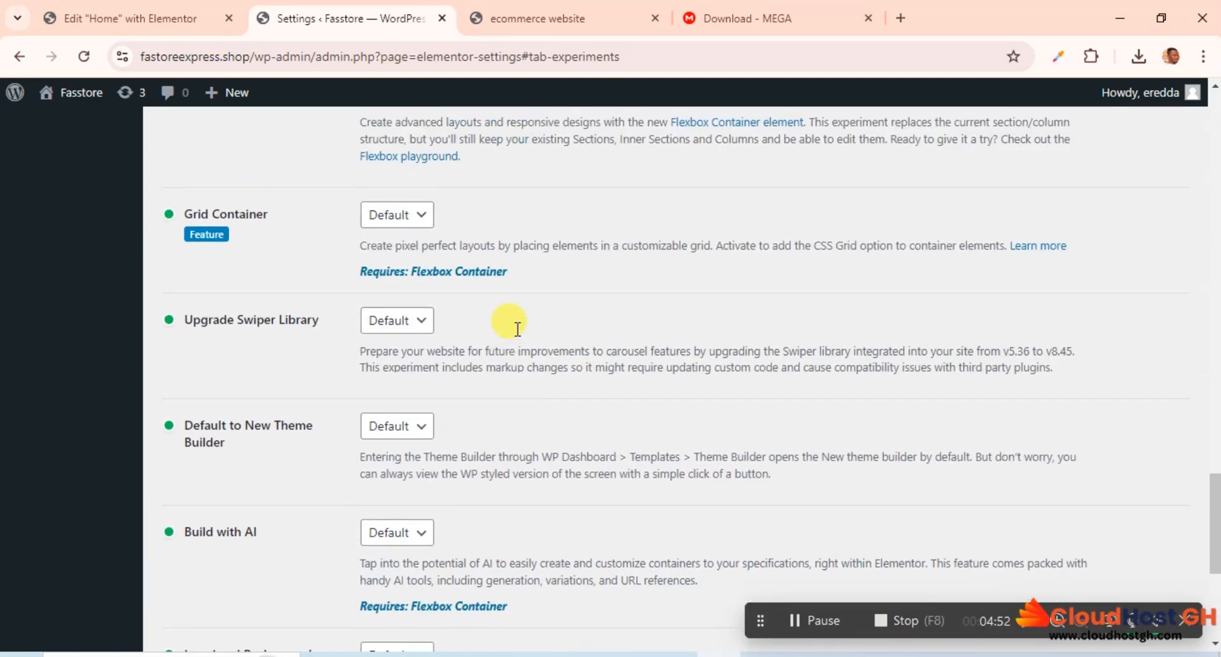
scroll(518, 329, "up", 4)
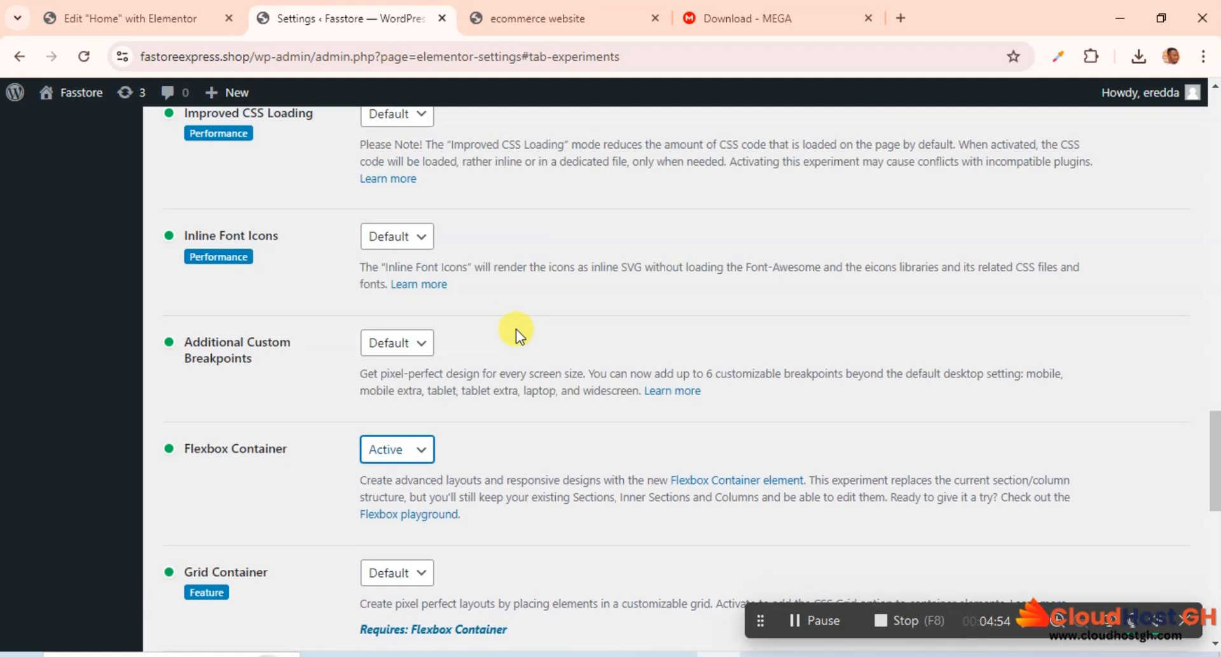
scroll(516, 329, "up", 1)
scroll(516, 329, "down", 1)
left_click(400, 344)
left_click(391, 380)
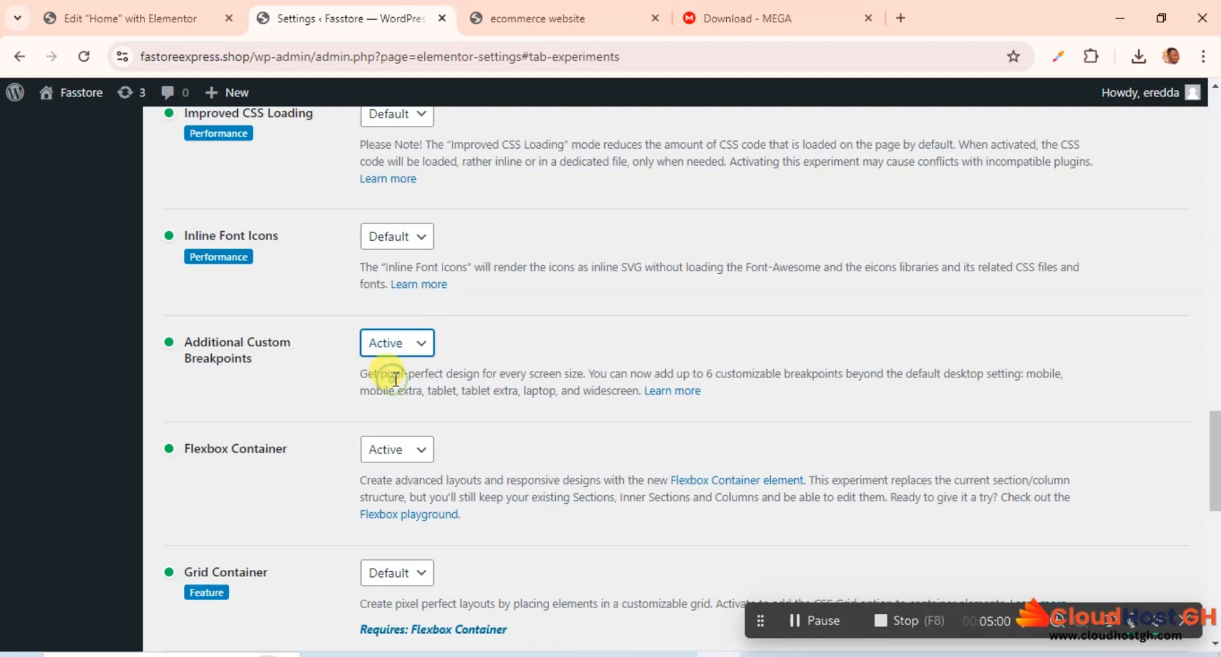
scroll(460, 360, "down", 10)
scroll(458, 361, "down", 1)
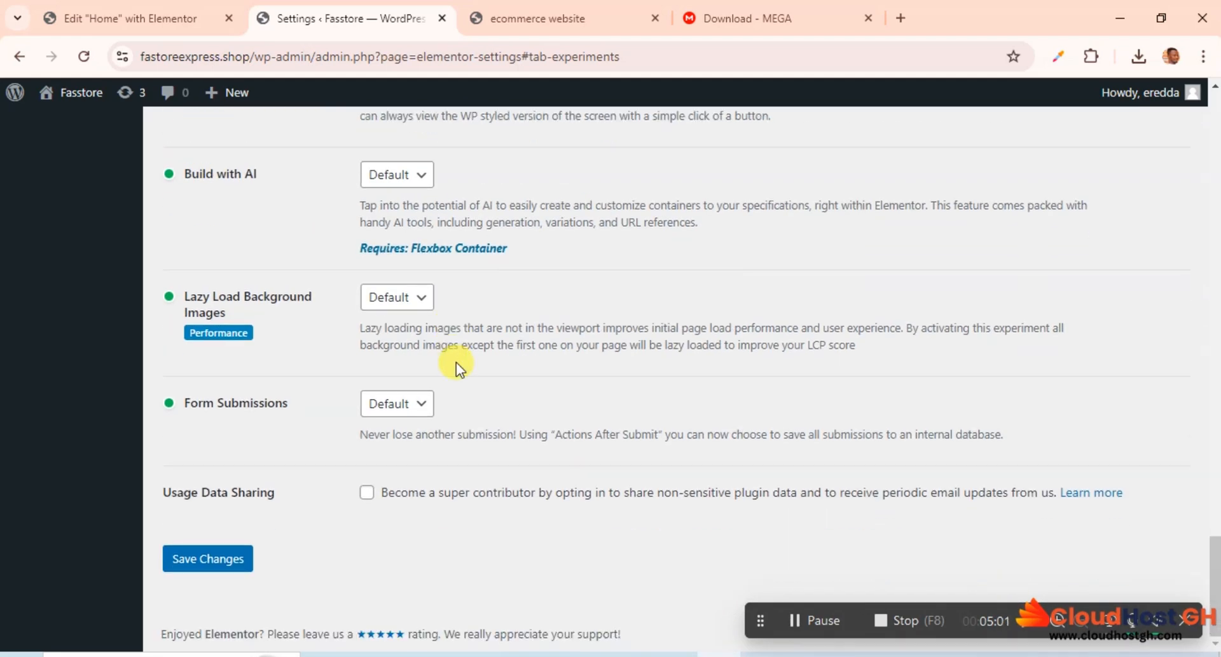
left_click(213, 555)
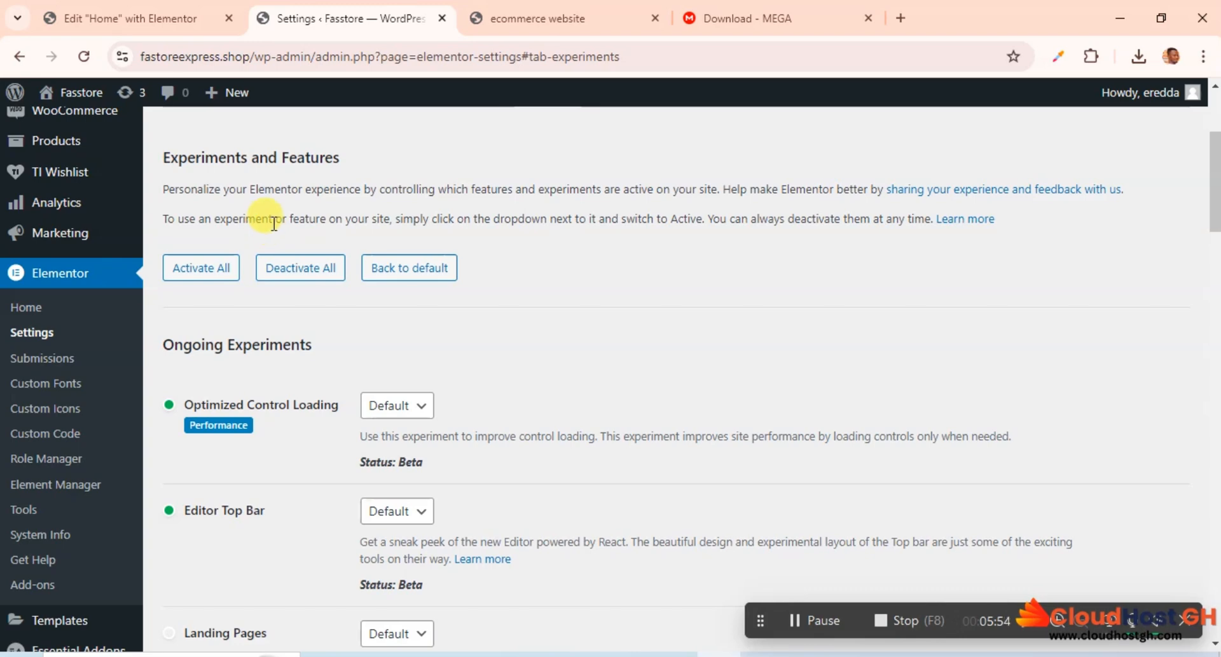
Step: Return to the Home page in the Elementor editor and reload Site Settings to reach its general settings section
left_click(105, 18)
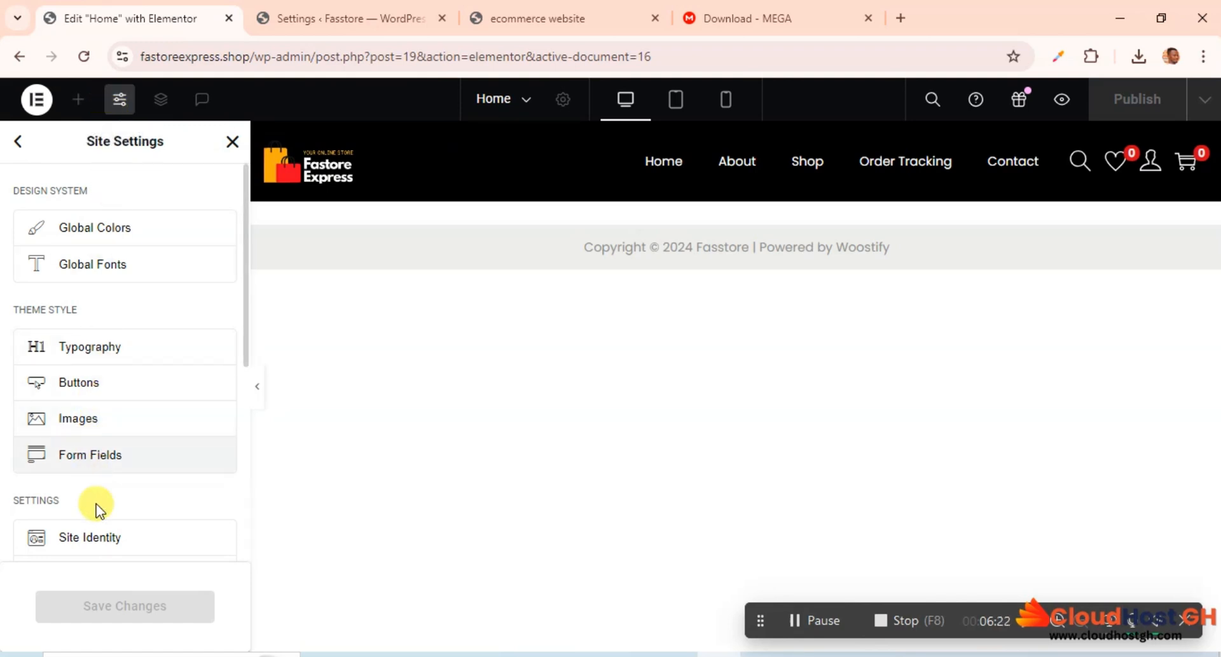
scroll(95, 509, "down", 5)
scroll(95, 541, "up", 5)
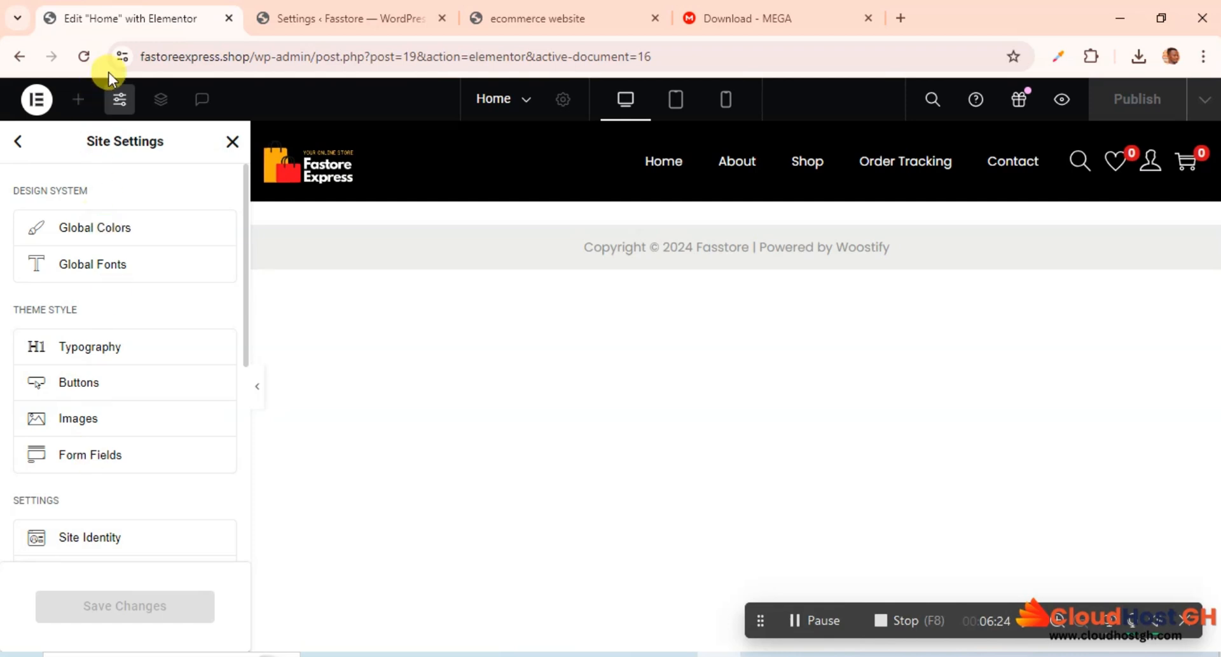
left_click(119, 99)
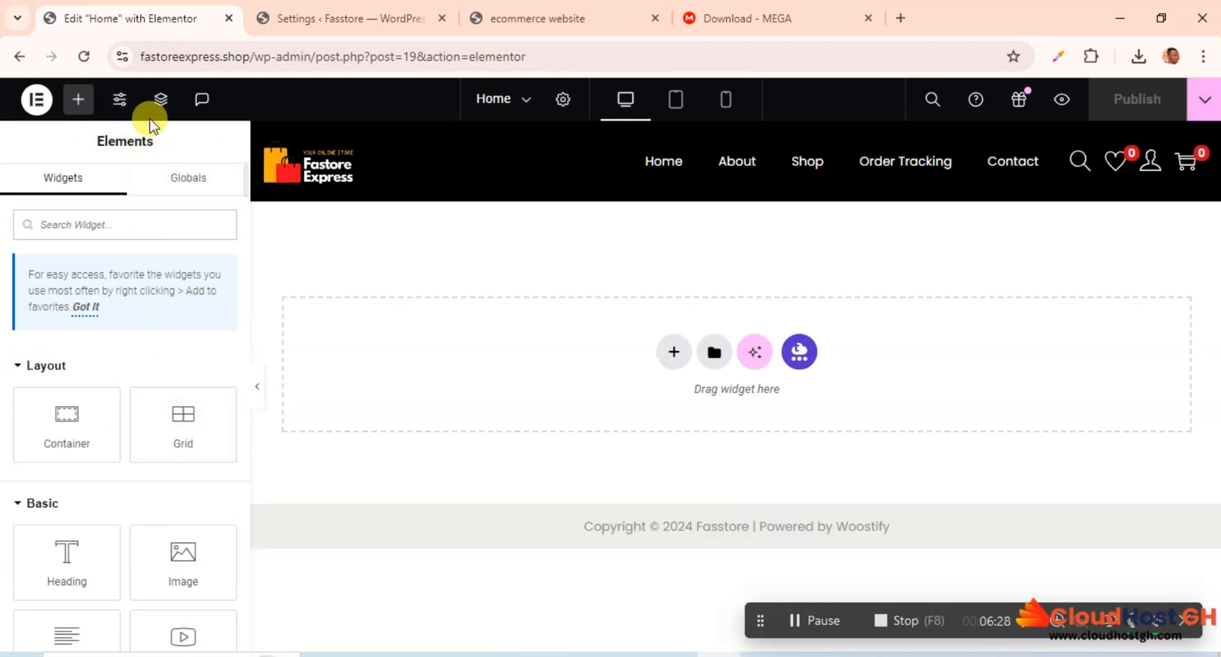
left_click(118, 99)
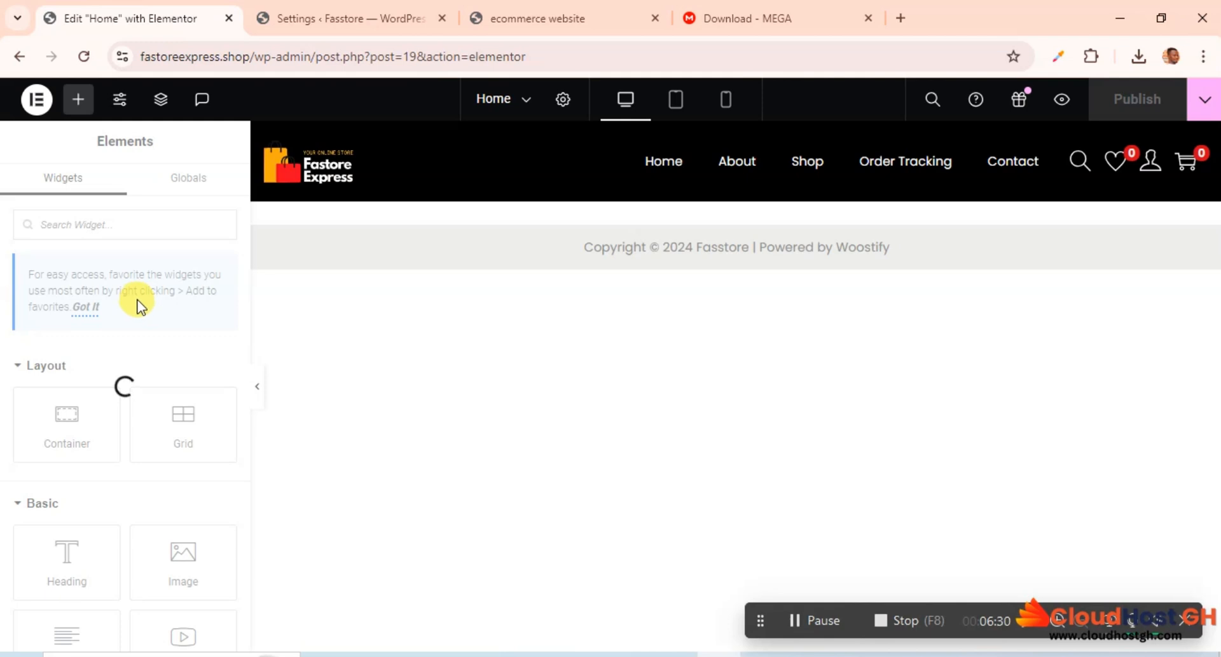
scroll(111, 448, "down", 5)
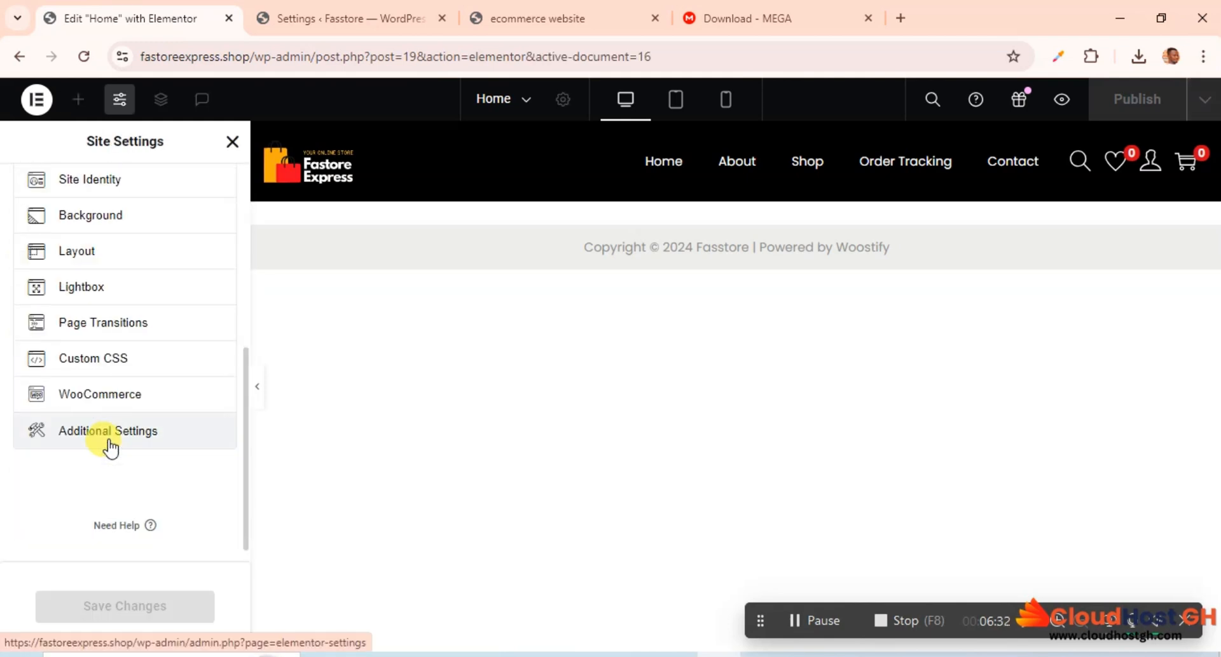
Step: Add Mobile Landscape and Tablet Landscape to the active breakpoints in the site's layout settings
left_click(89, 255)
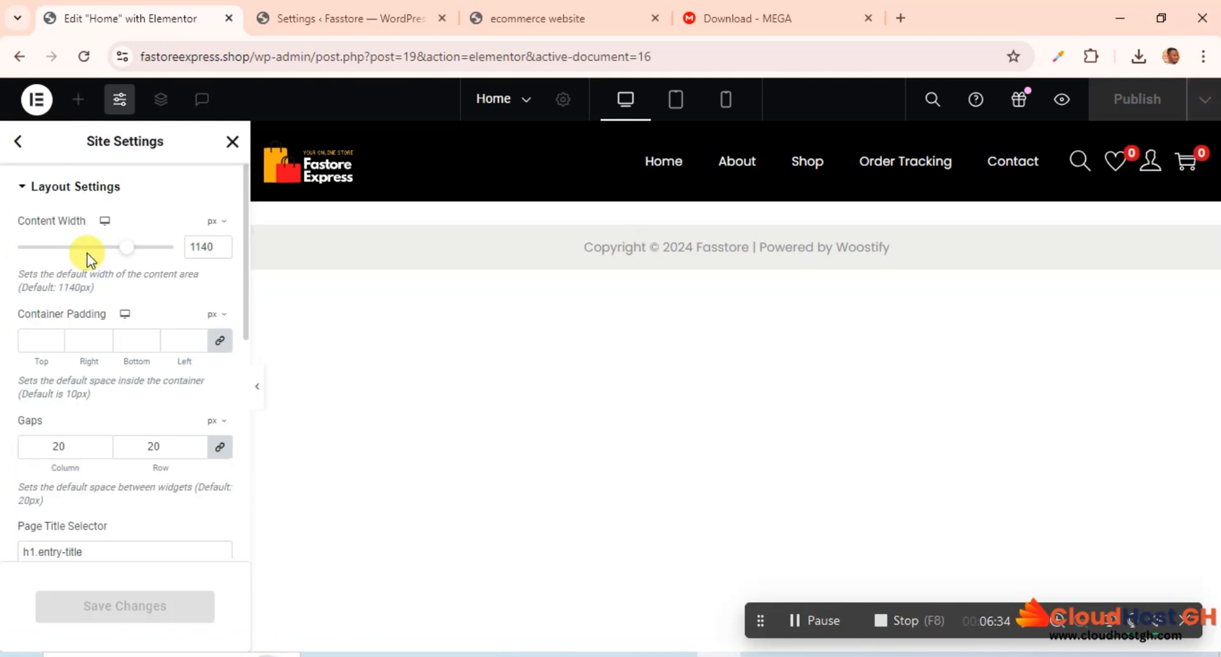
scroll(131, 359, "down", 5)
scroll(134, 372, "down", 3)
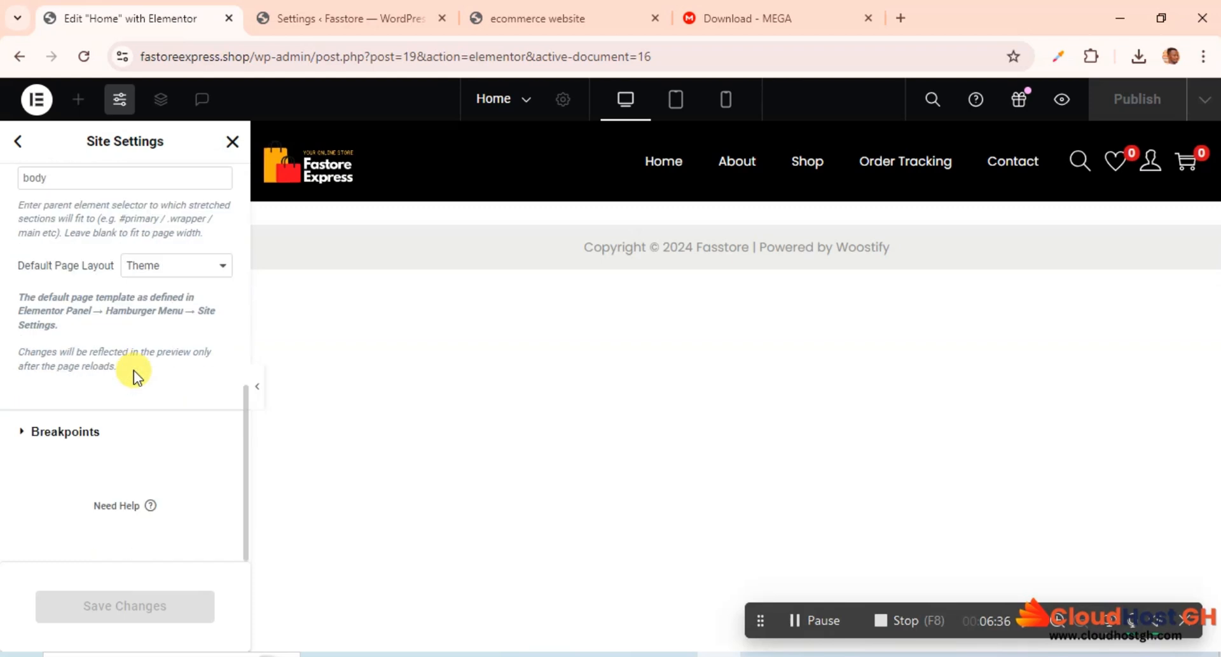
left_click(73, 435)
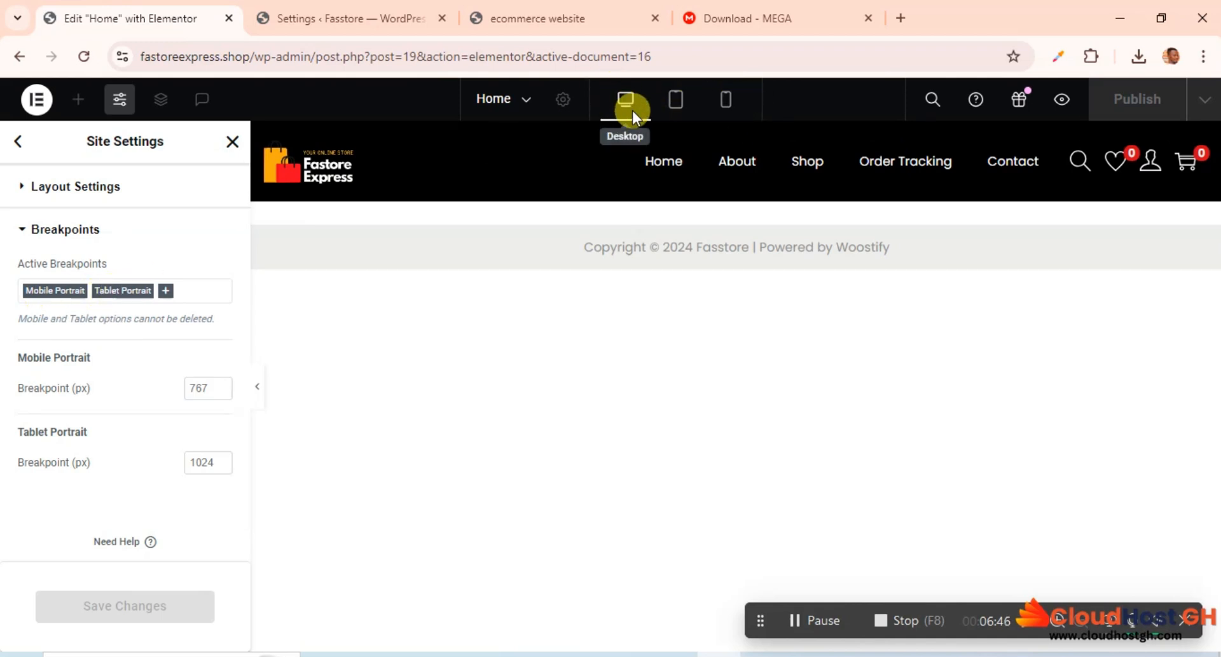
left_click(167, 292)
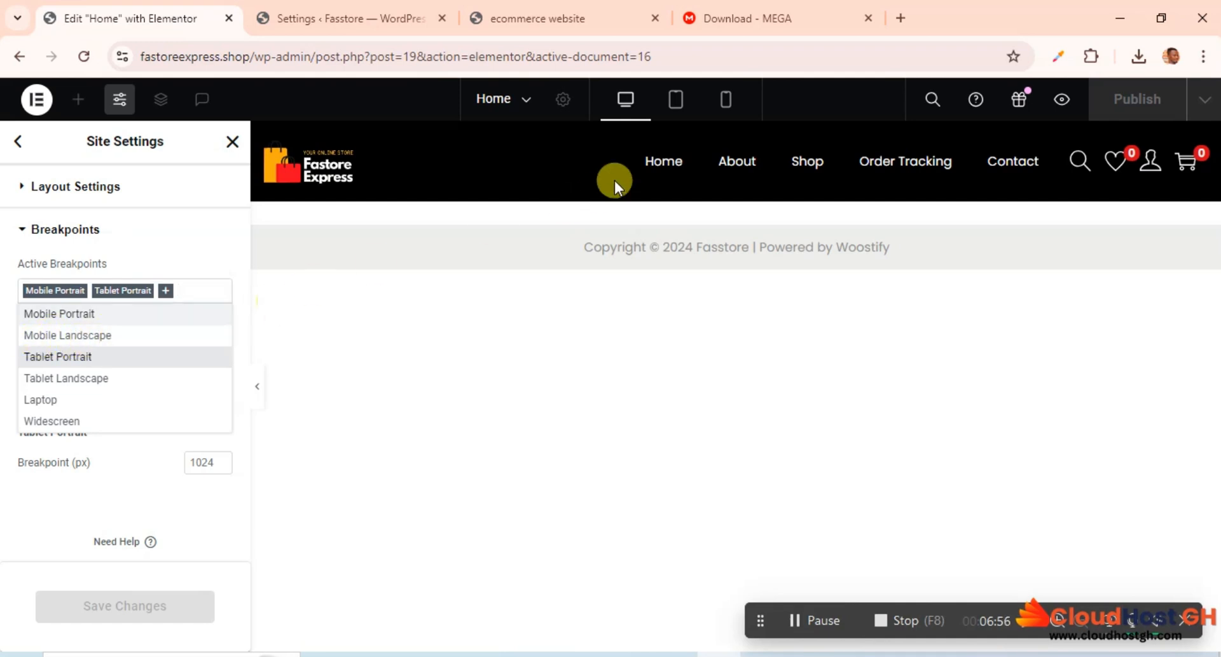
left_click(97, 338)
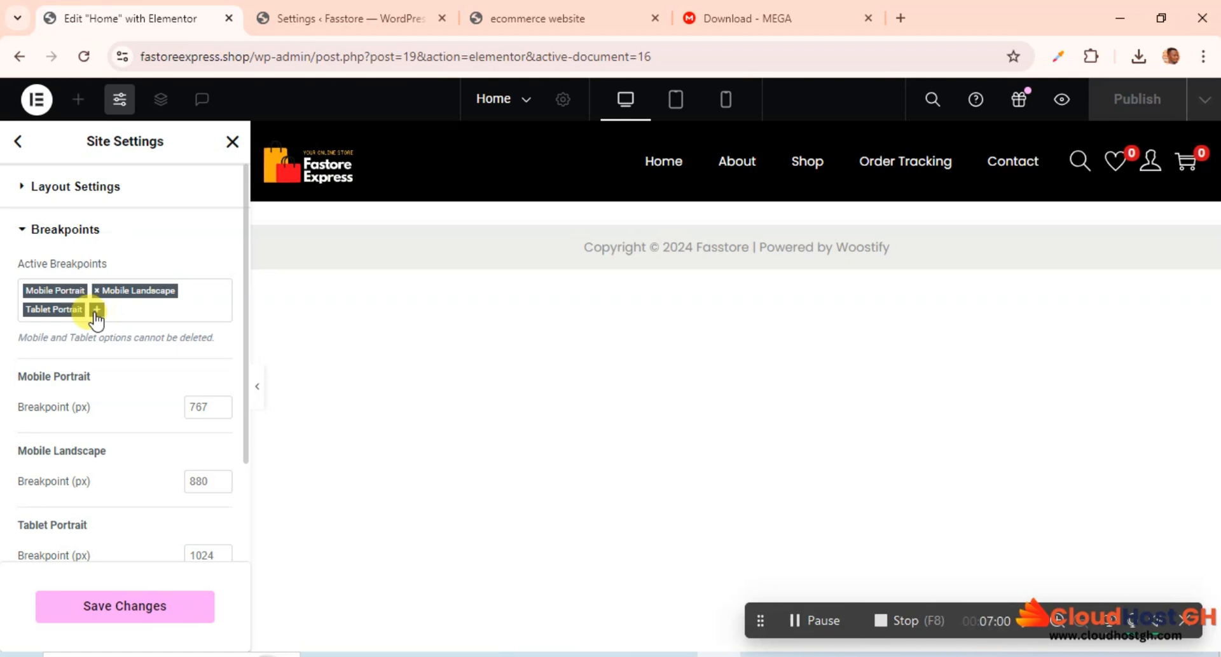
left_click(95, 310)
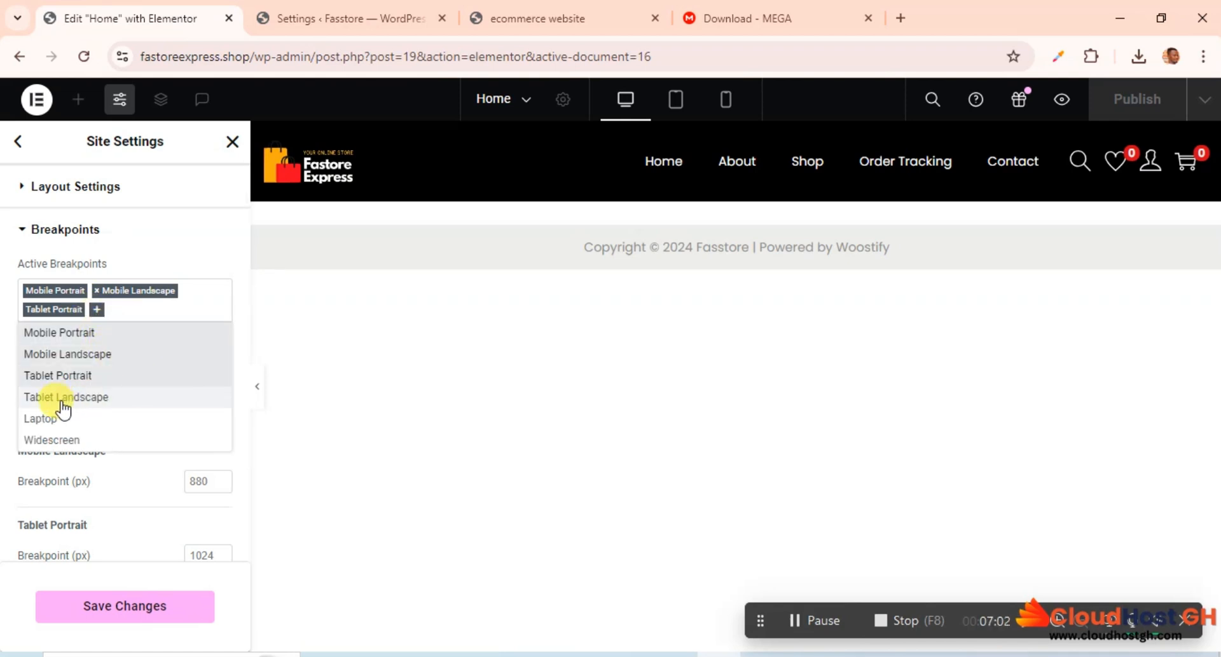
left_click(95, 399)
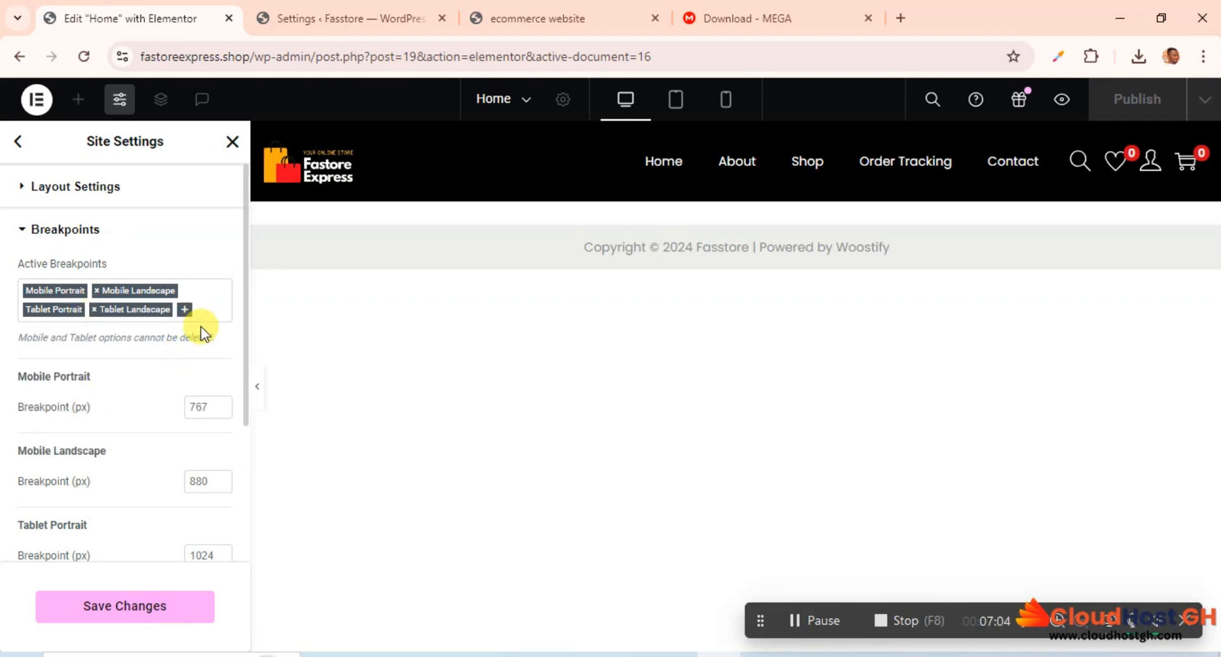
Step: Add Laptop and Widescreen to the active breakpoints, then save the changes and reload the Elementor editor
left_click(183, 309)
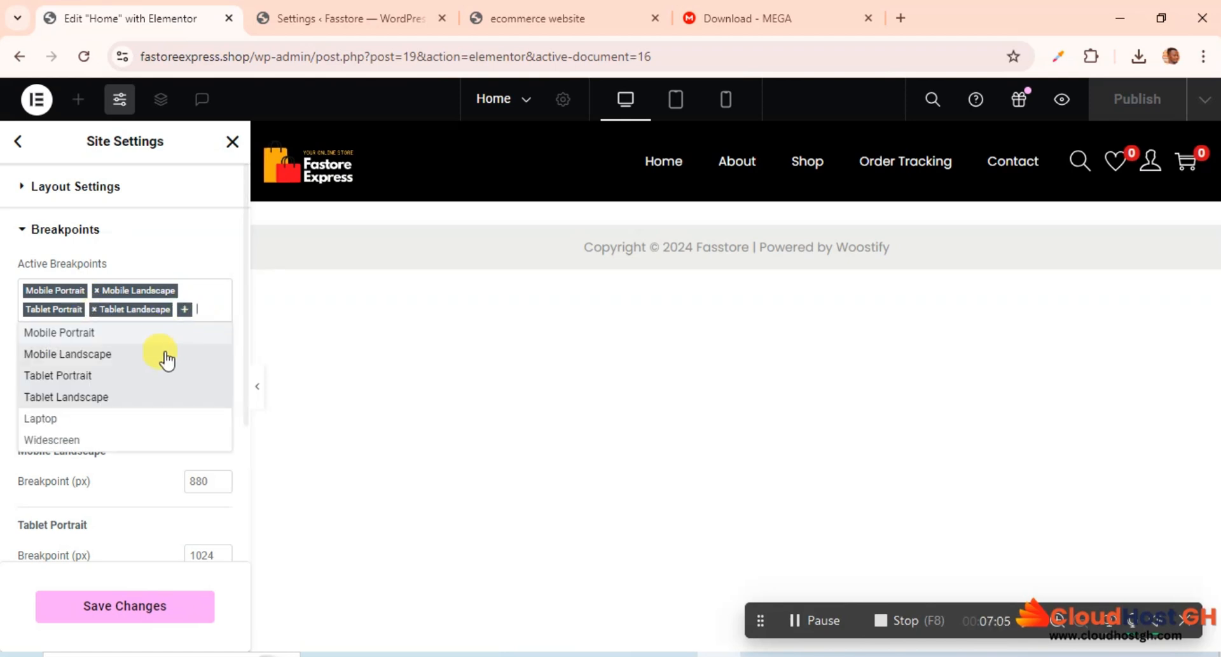
left_click(51, 422)
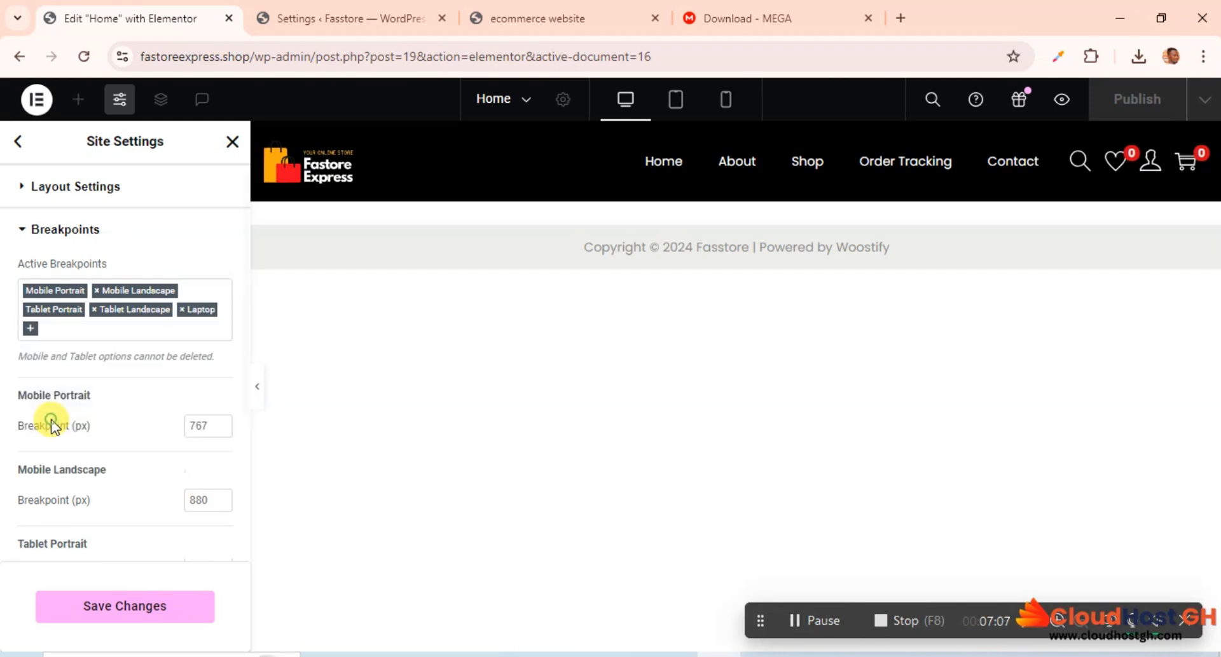
left_click(30, 329)
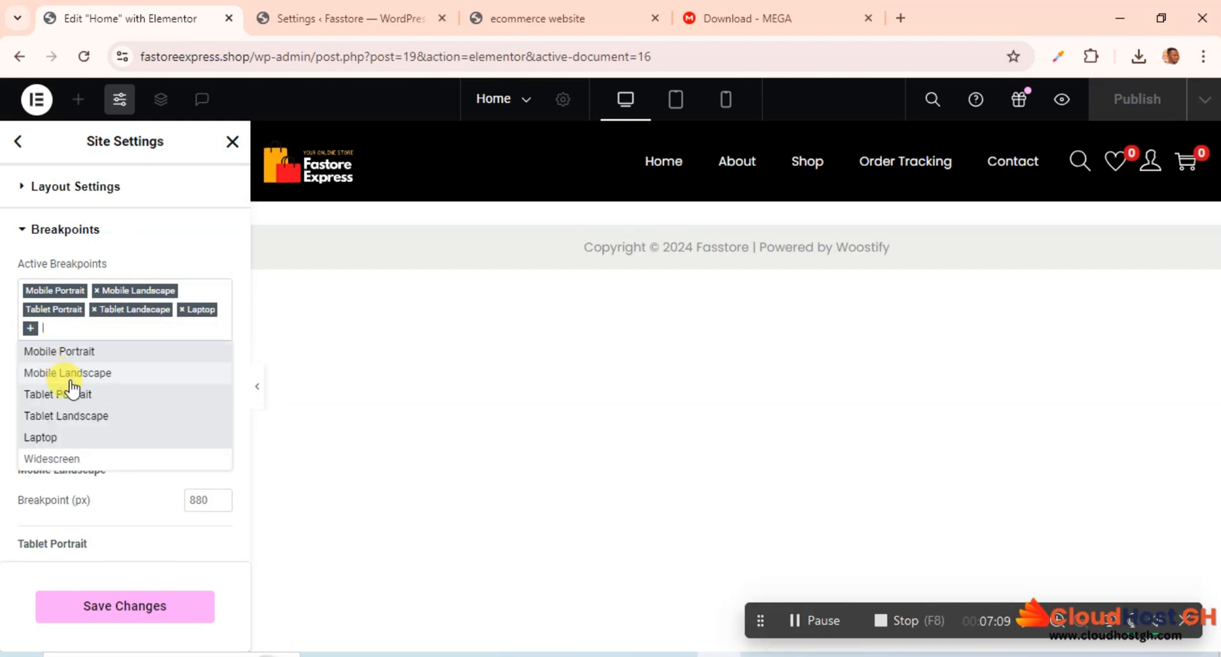
left_click(54, 459)
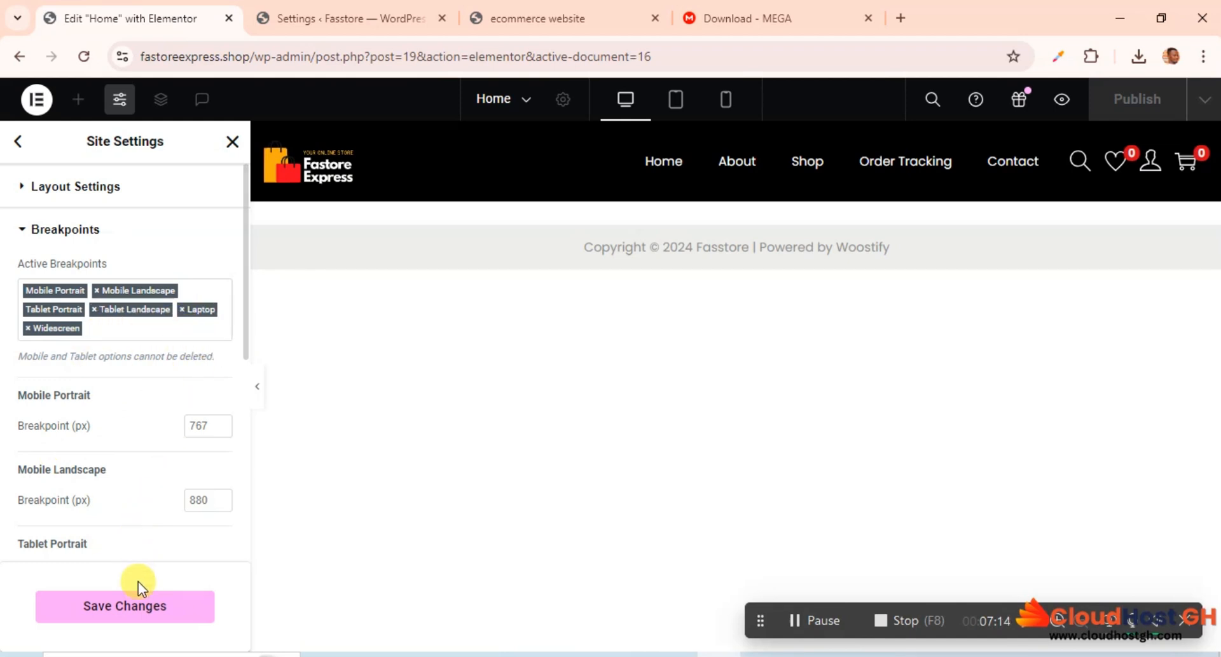
left_click(136, 609)
left_click(135, 609)
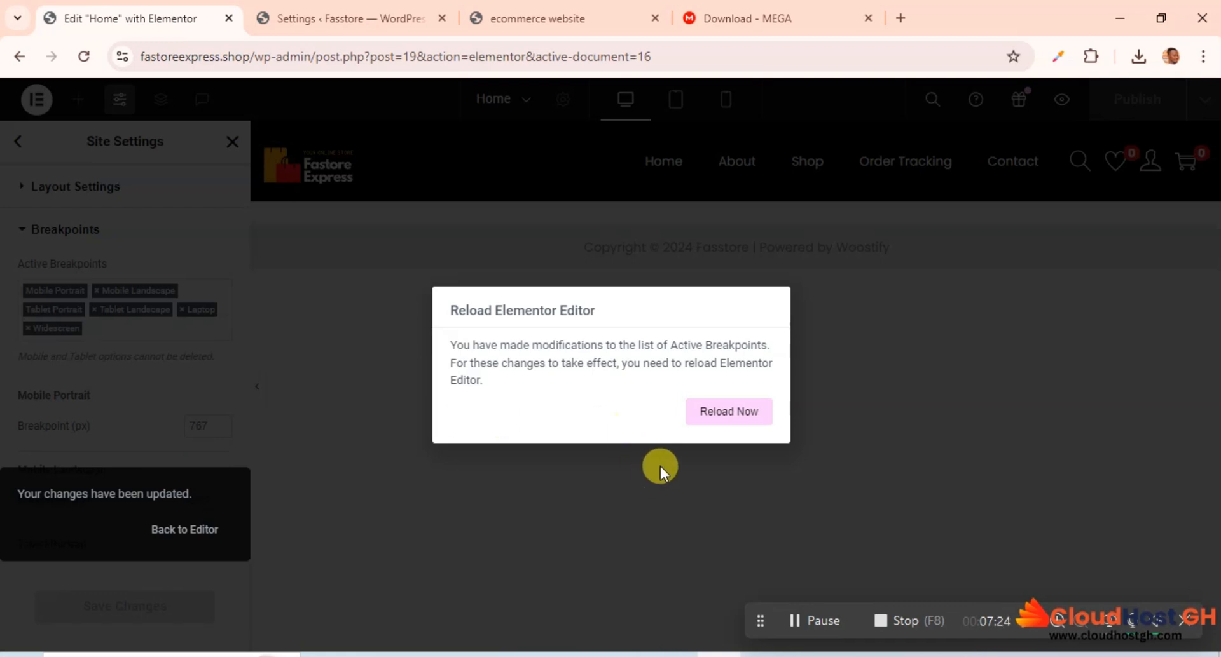
left_click(725, 420)
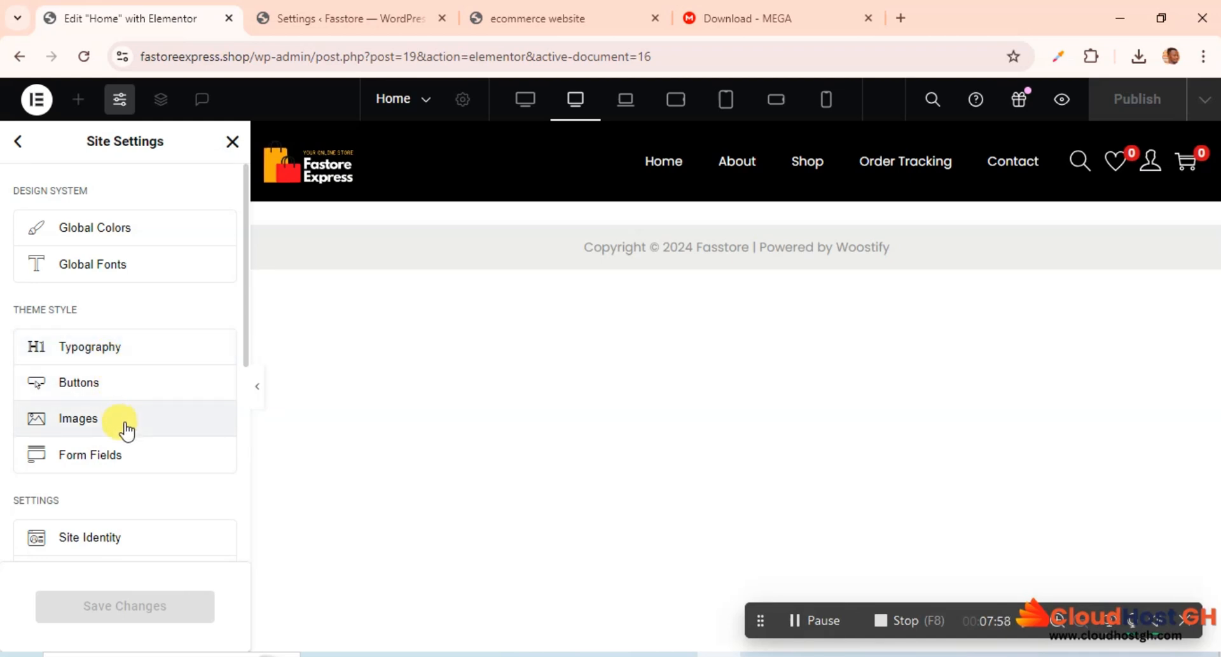
Step: Set the site layout's content width to 1120 px, save the change and close Site Settings
scroll(123, 424, "down", 5)
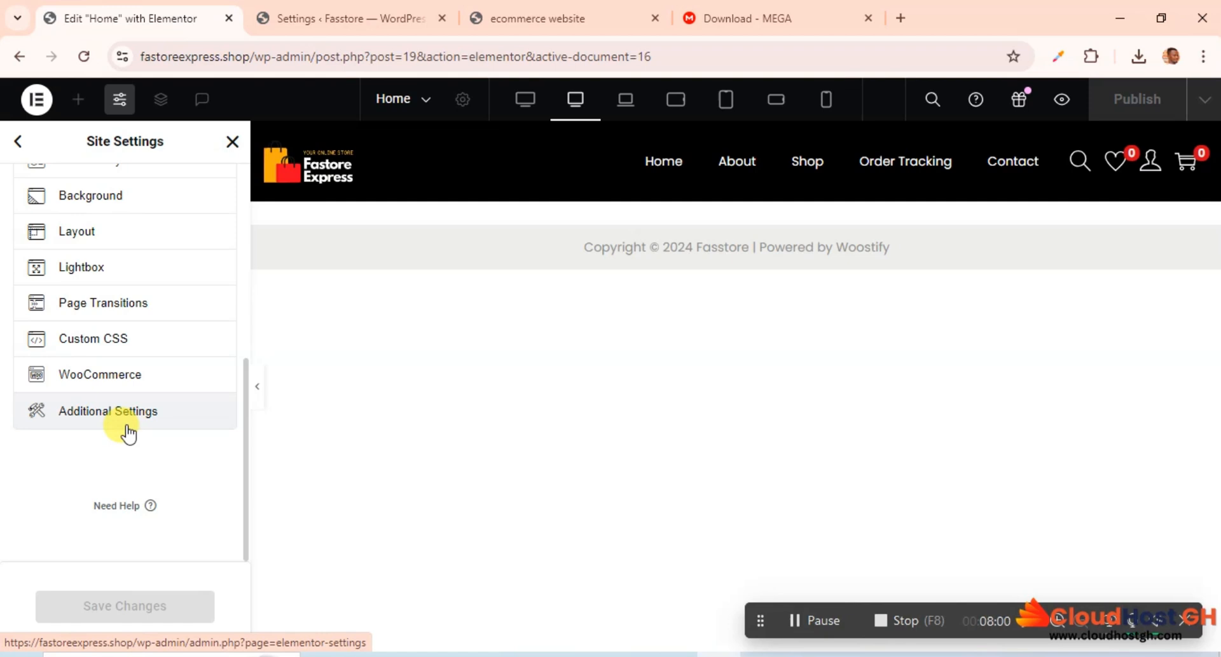
scroll(127, 432, "up", 6)
scroll(123, 412, "down", 1)
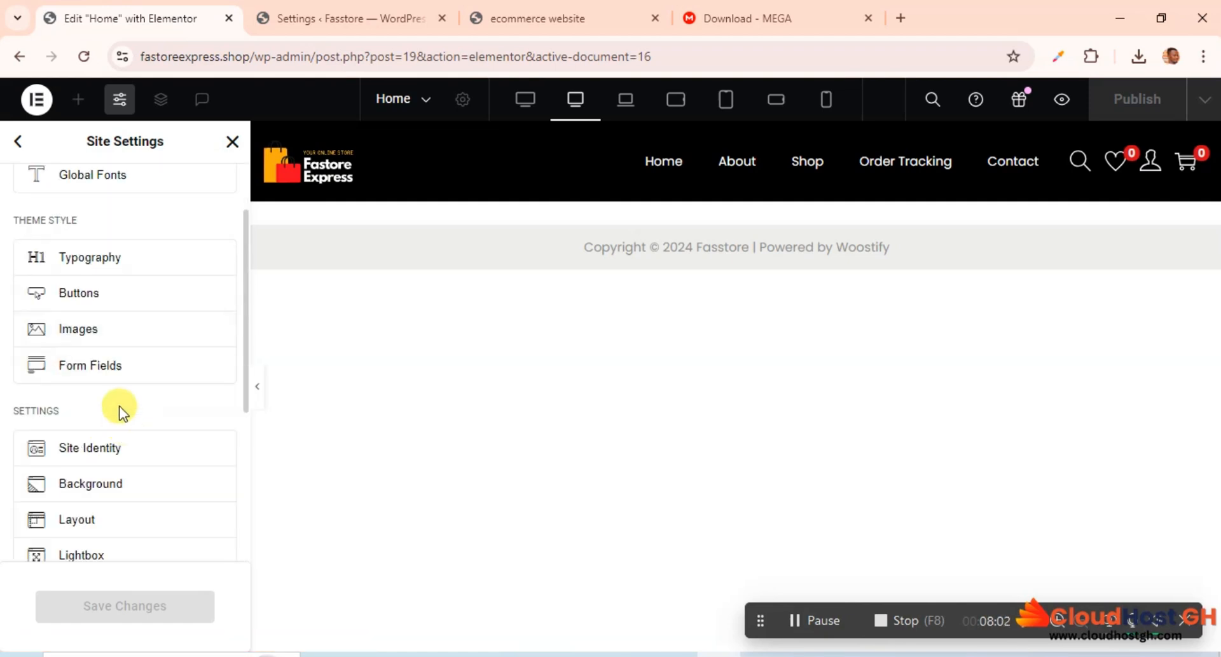
left_click(84, 522)
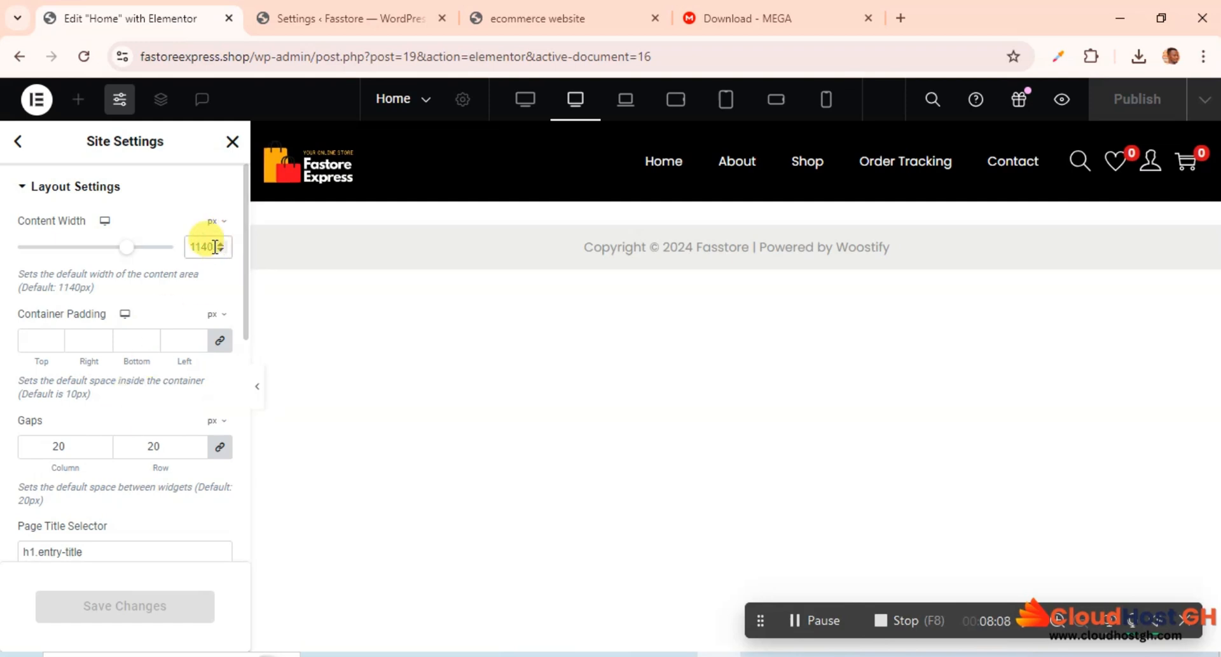
key("BackSpace")
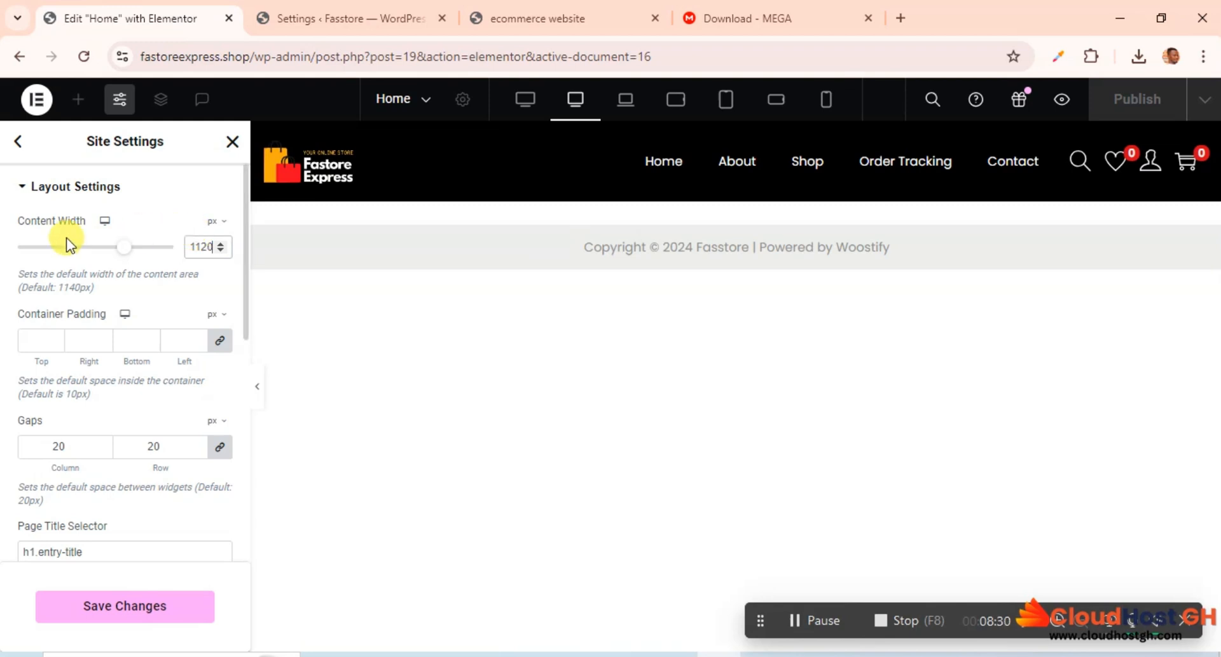
left_click(124, 604)
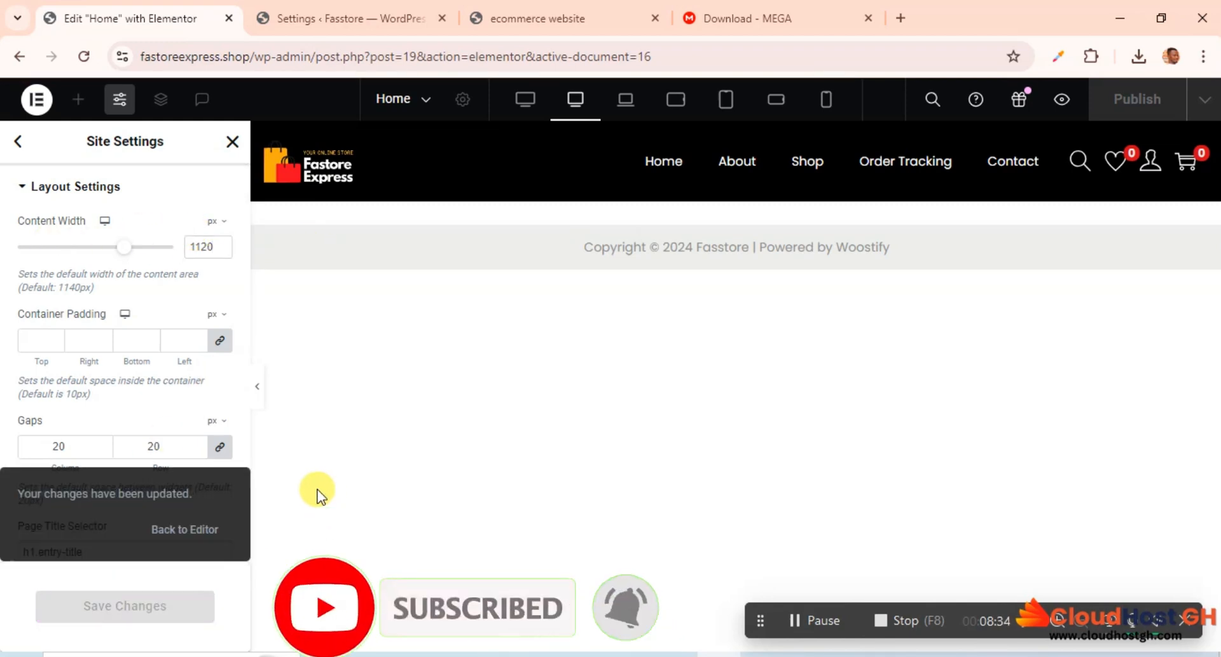
left_click(233, 145)
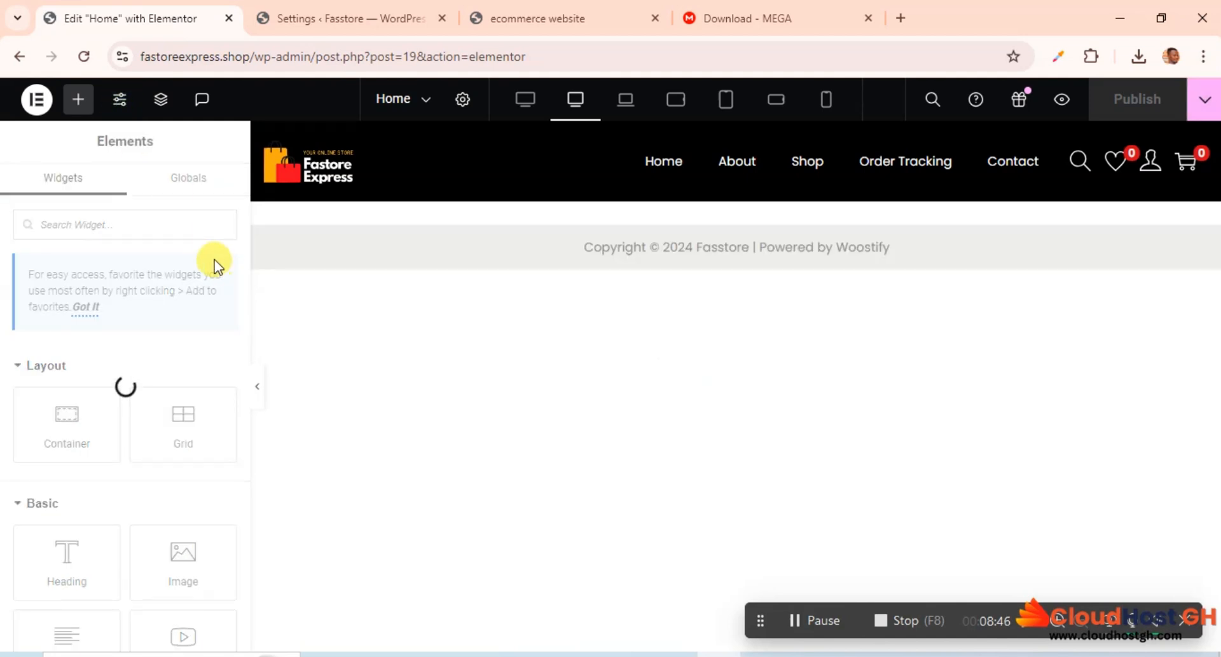
Step: On the reference ecommerce website, sample the logo's red bag with the Color Picker extension and copy its hex code #e6303b
left_click(541, 14)
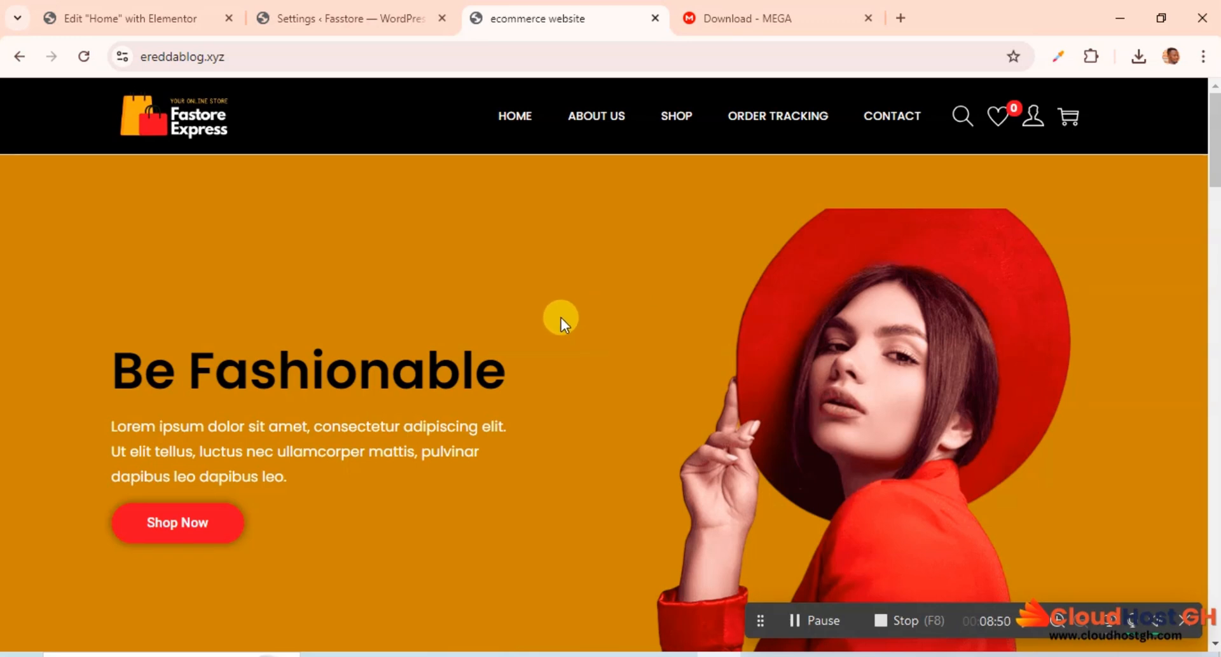
left_click(1061, 57)
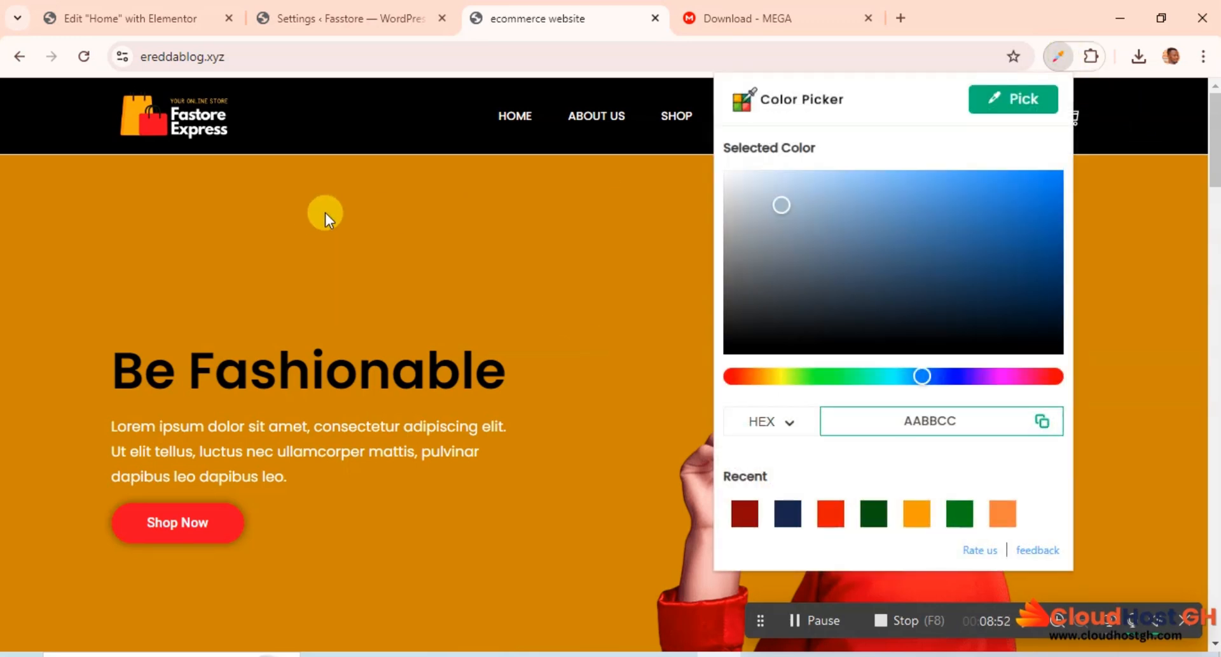
left_click(990, 100)
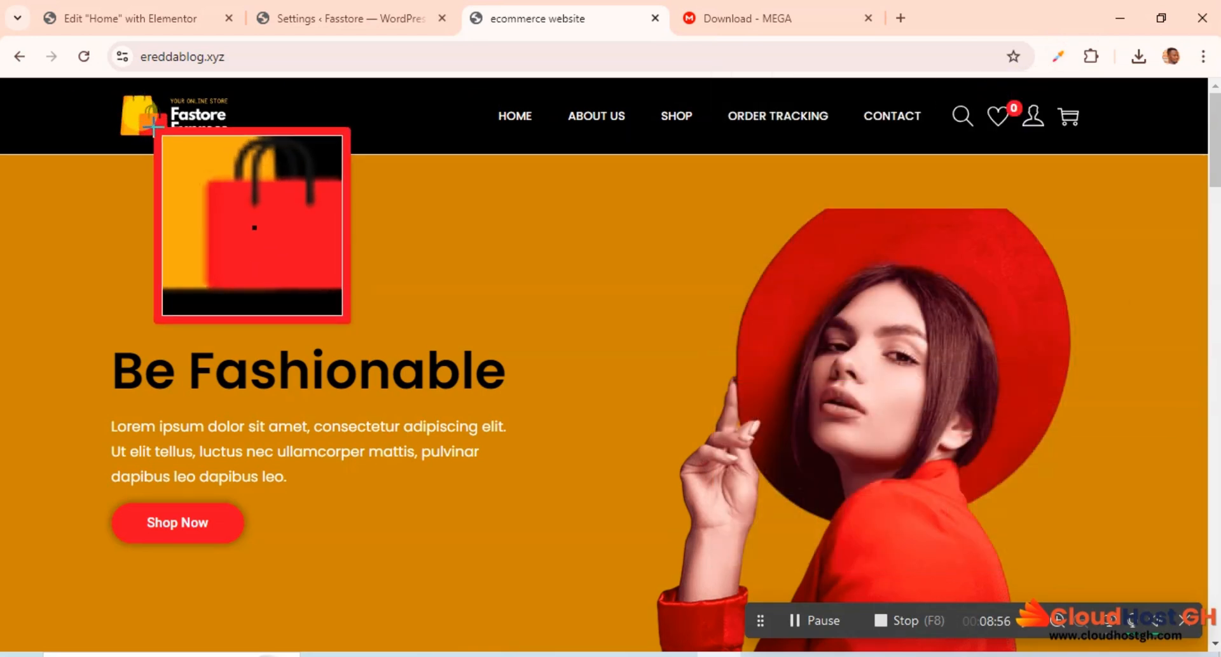
left_click(154, 127)
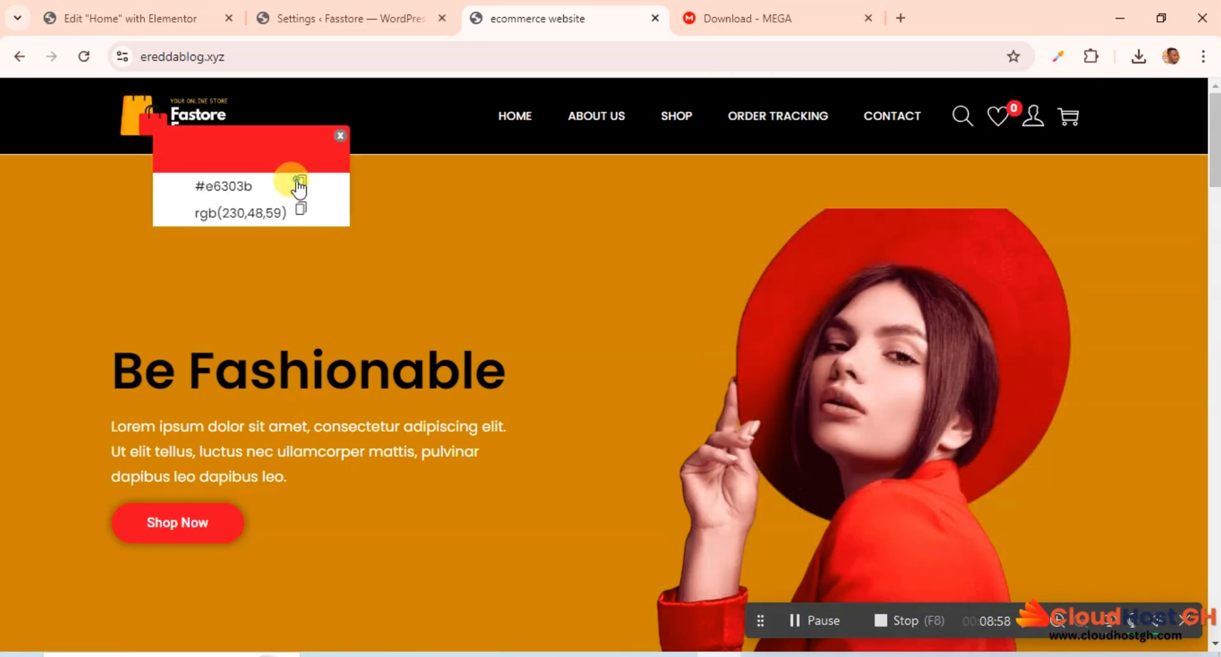
left_click(301, 183)
left_click(340, 138)
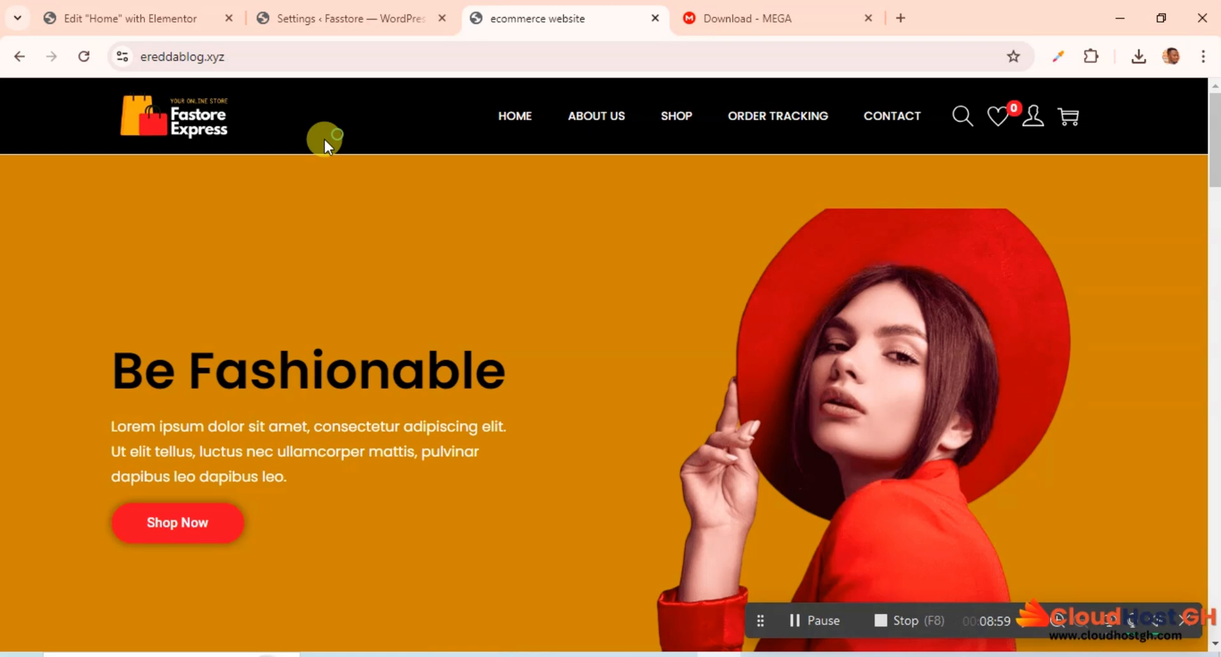
Step: Return to the Home page editor and set the global Accent color to the copied #E6303B
left_click(349, 12)
left_click(187, 8)
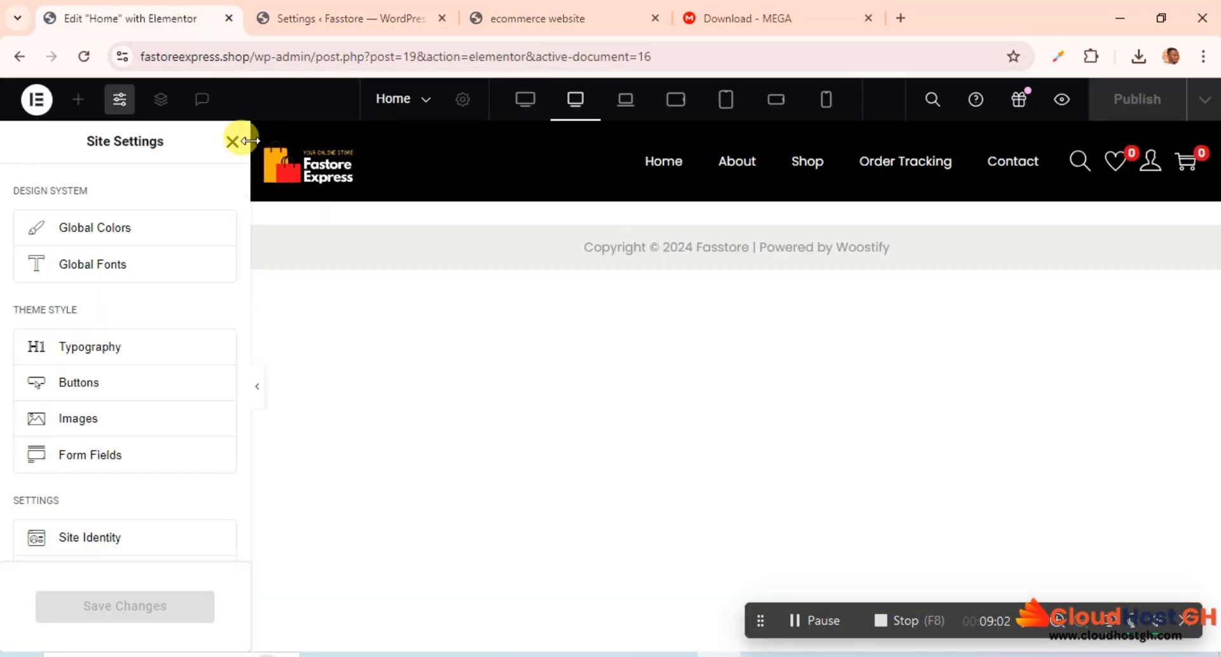
left_click(112, 230)
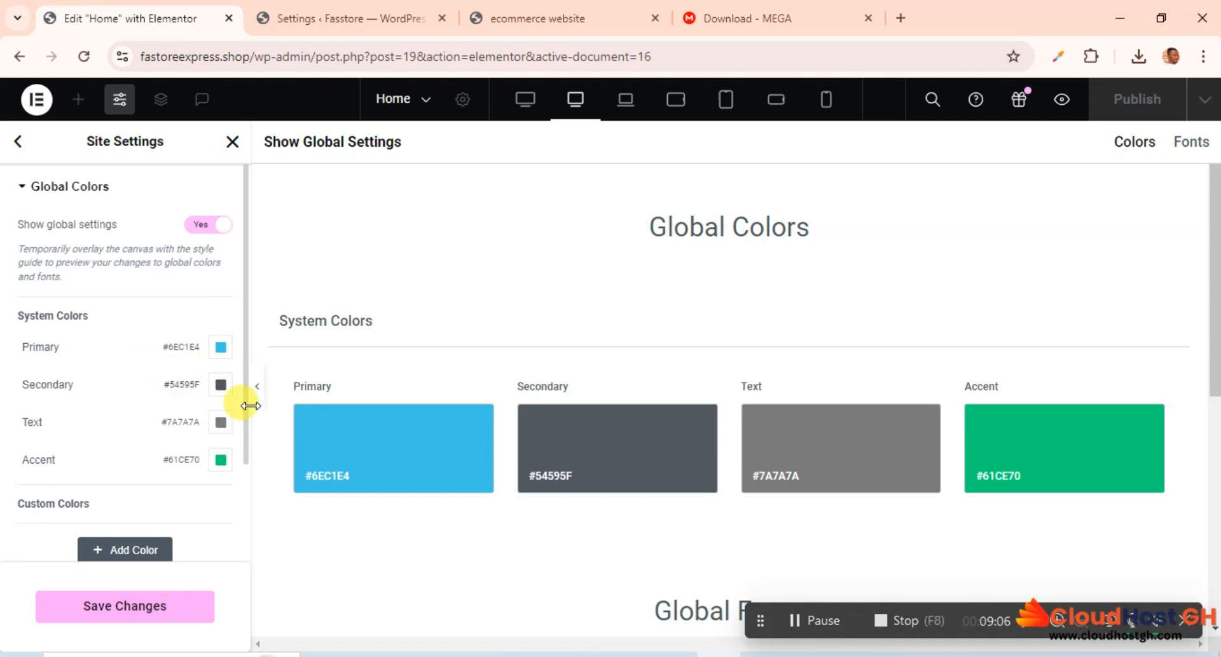
left_click(222, 464)
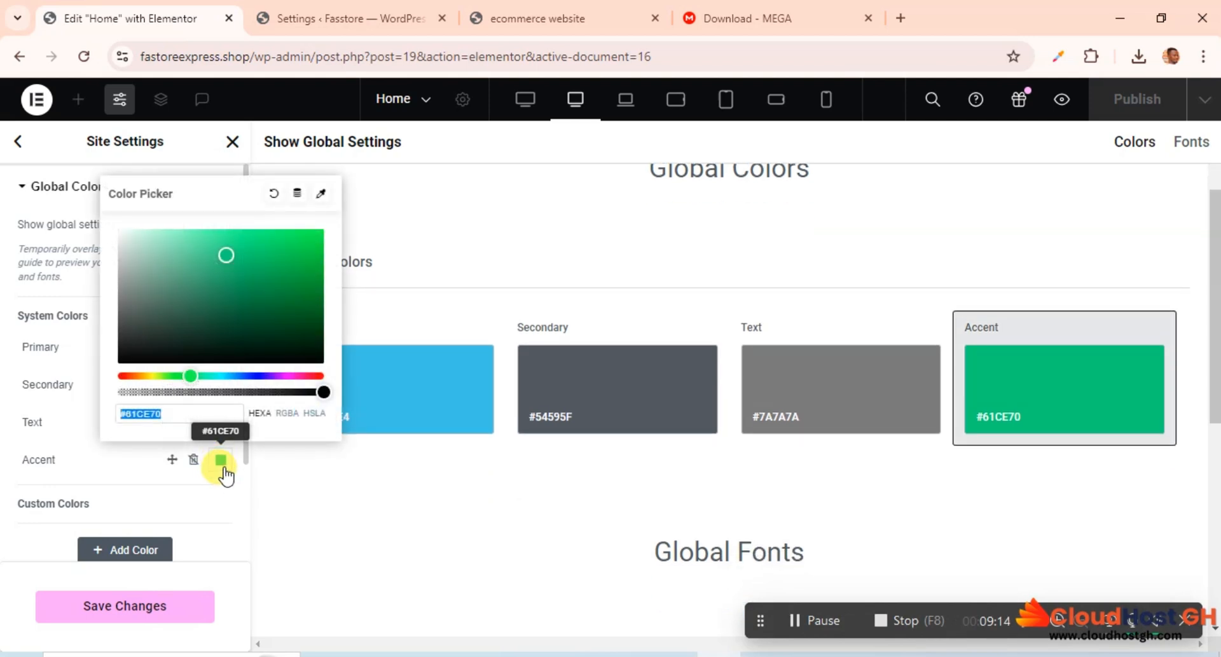
key("ctrl+v")
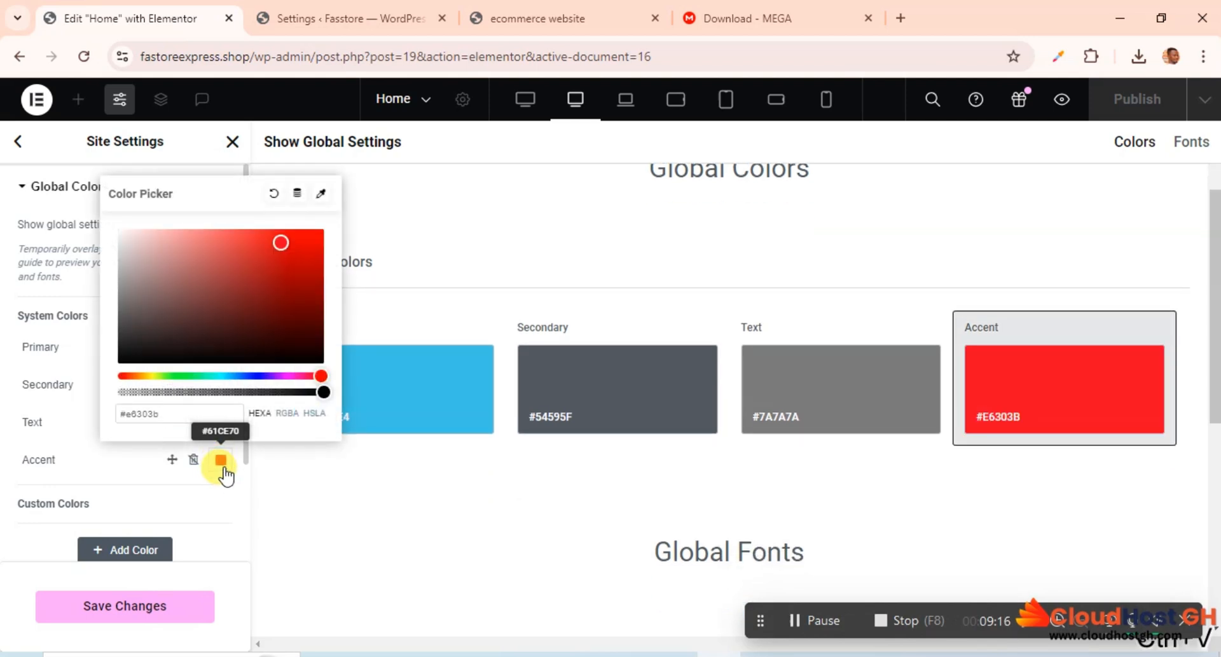
left_click(195, 504)
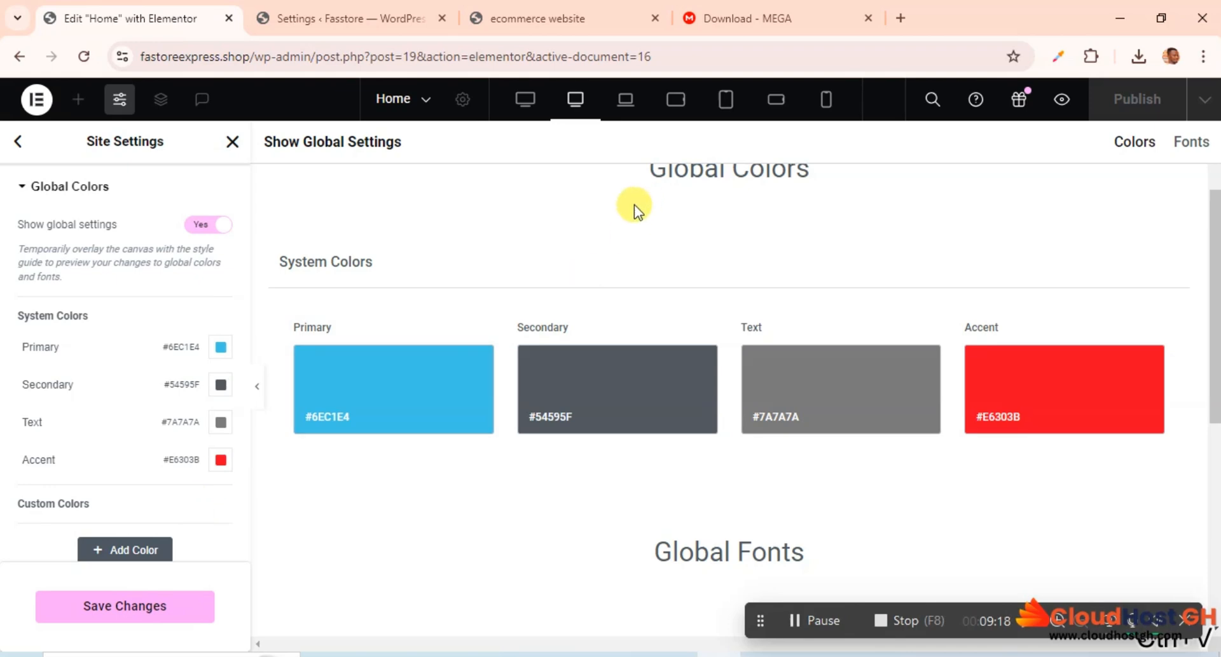
Step: On the reference ecommerce website, sample the orange hero background with the Color Picker extension and copy its hex code #c28714
left_click(575, 9)
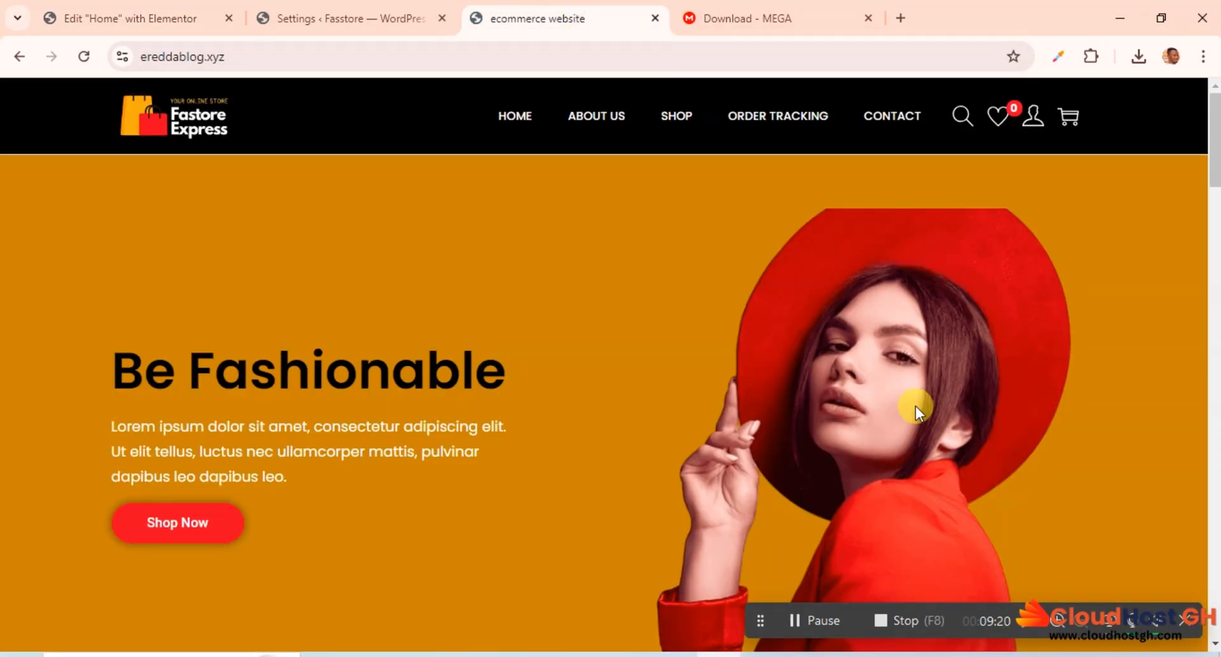
scroll(898, 326, "down", 15)
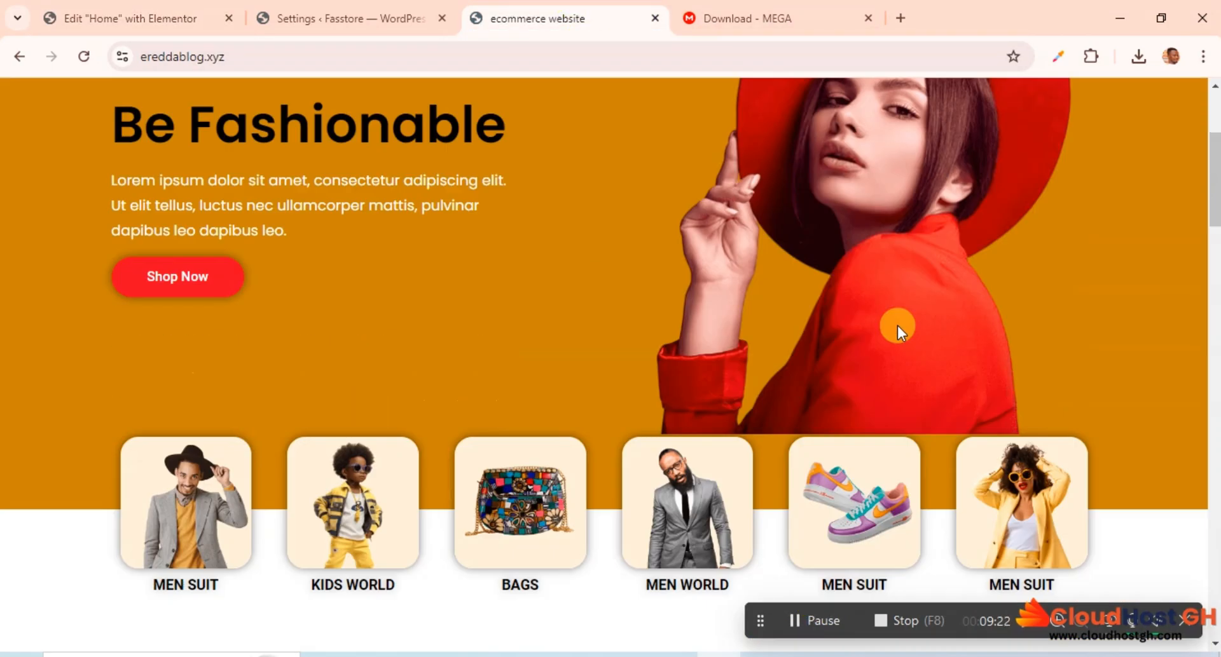
scroll(896, 325, "up", 15)
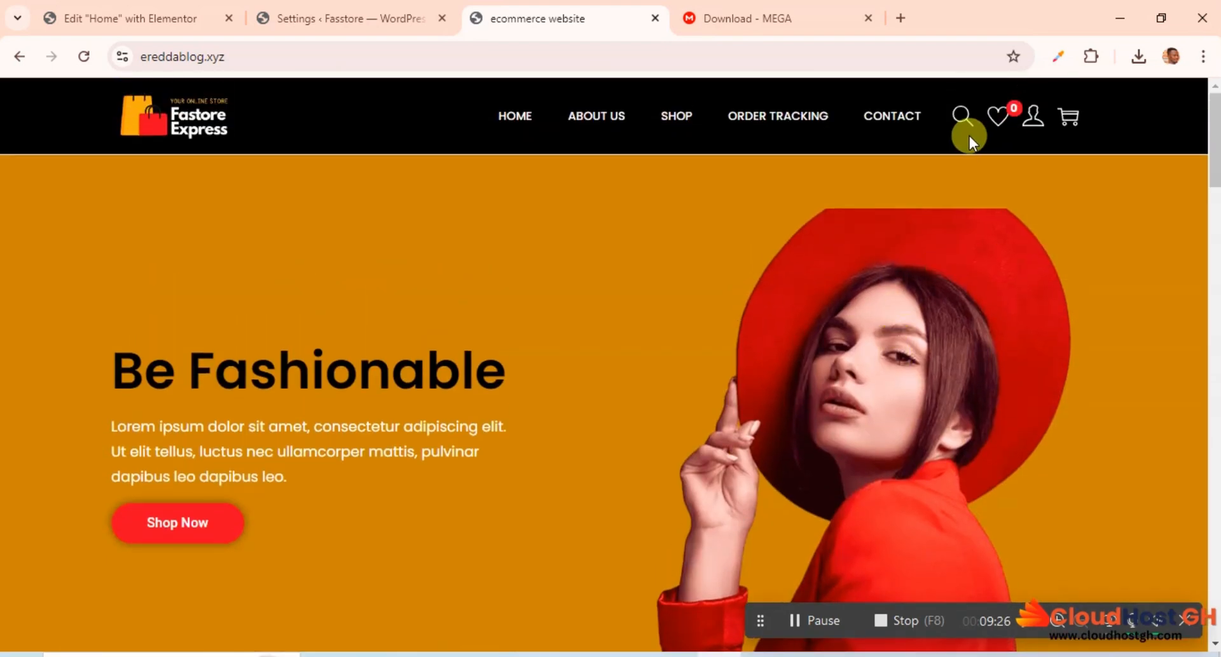
left_click(1056, 58)
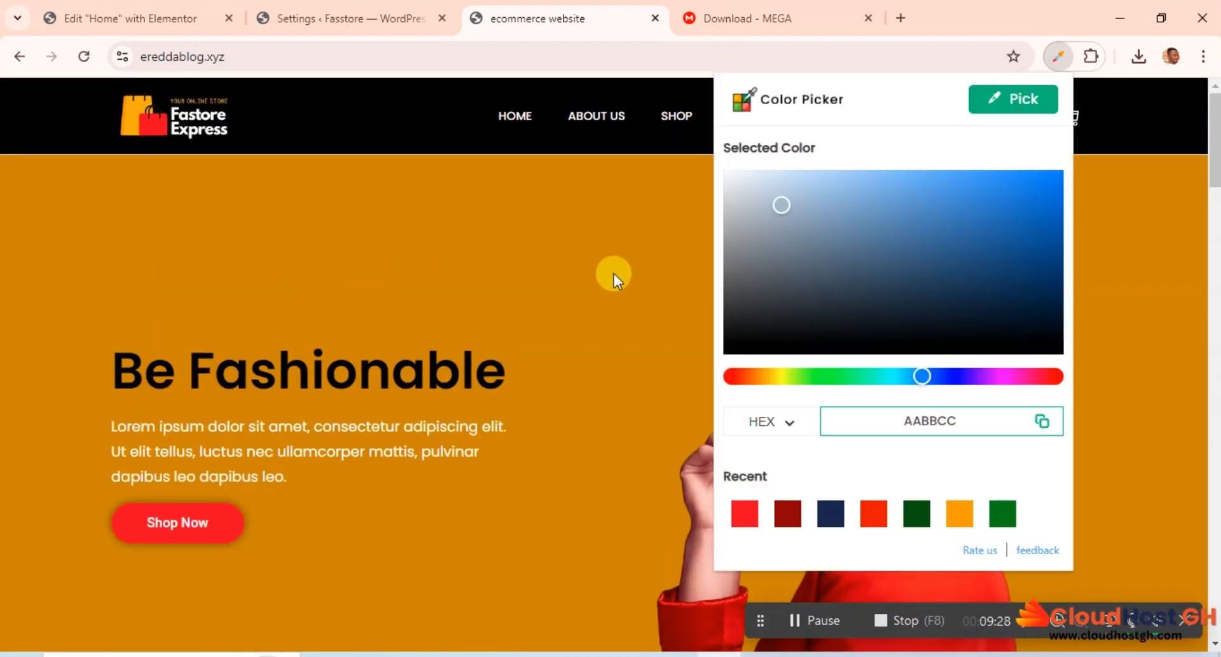
left_click(959, 520)
left_click(1011, 102)
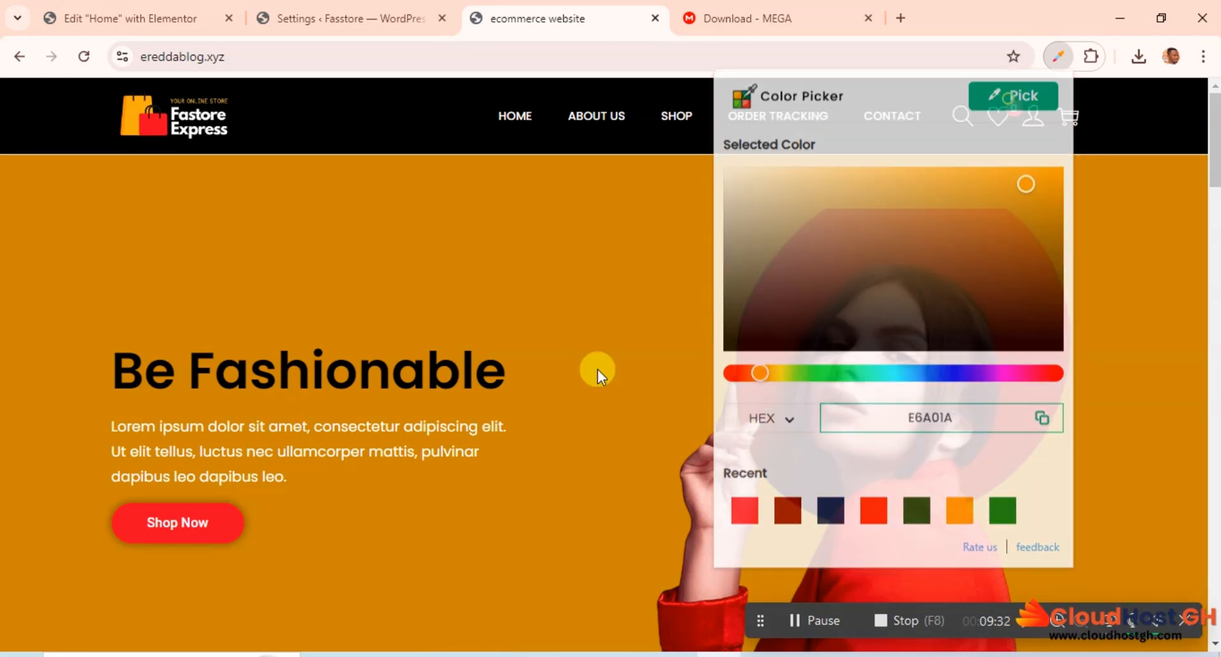
left_click(563, 229)
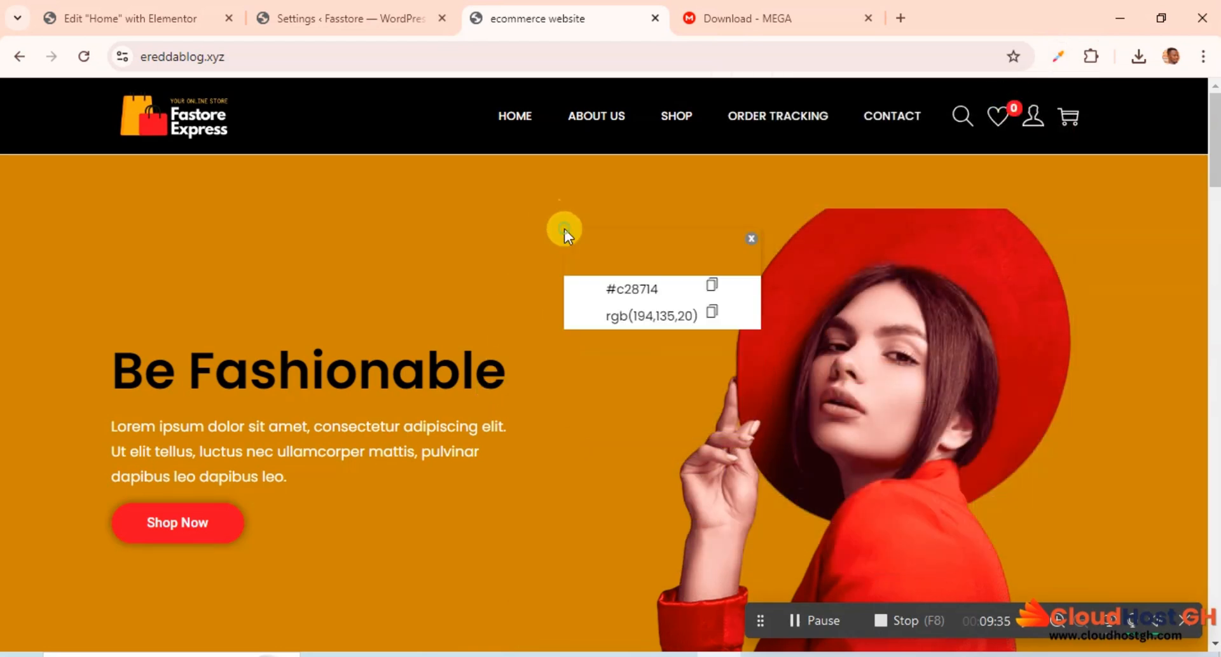
left_click(710, 287)
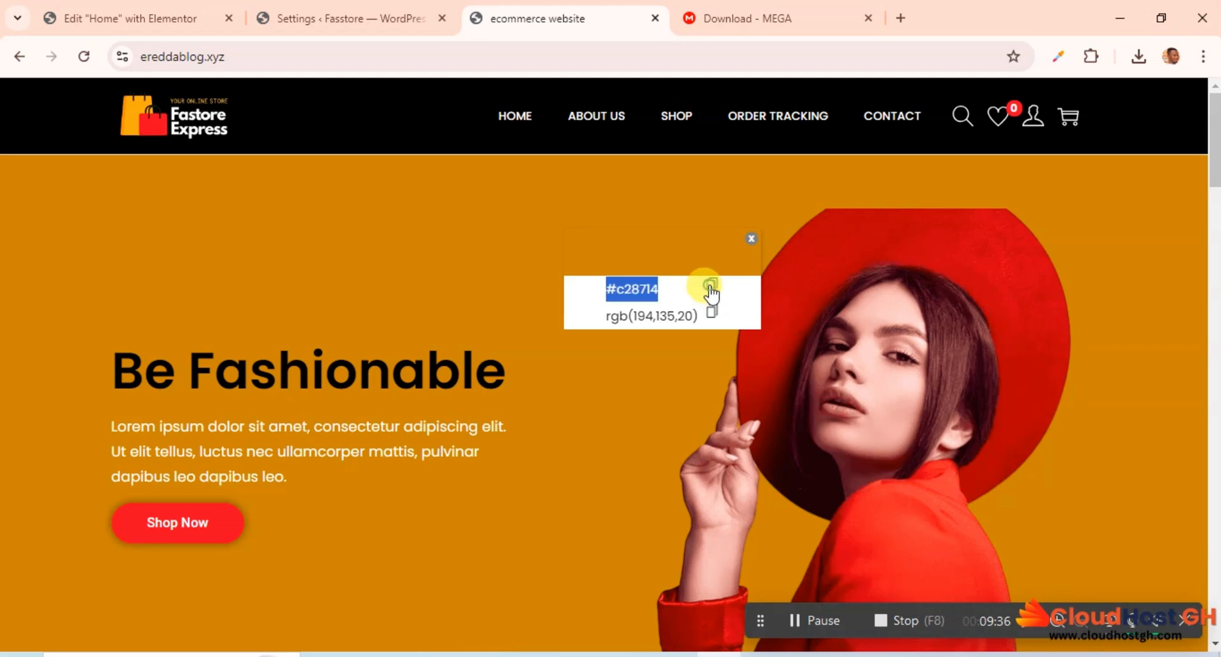
left_click(748, 236)
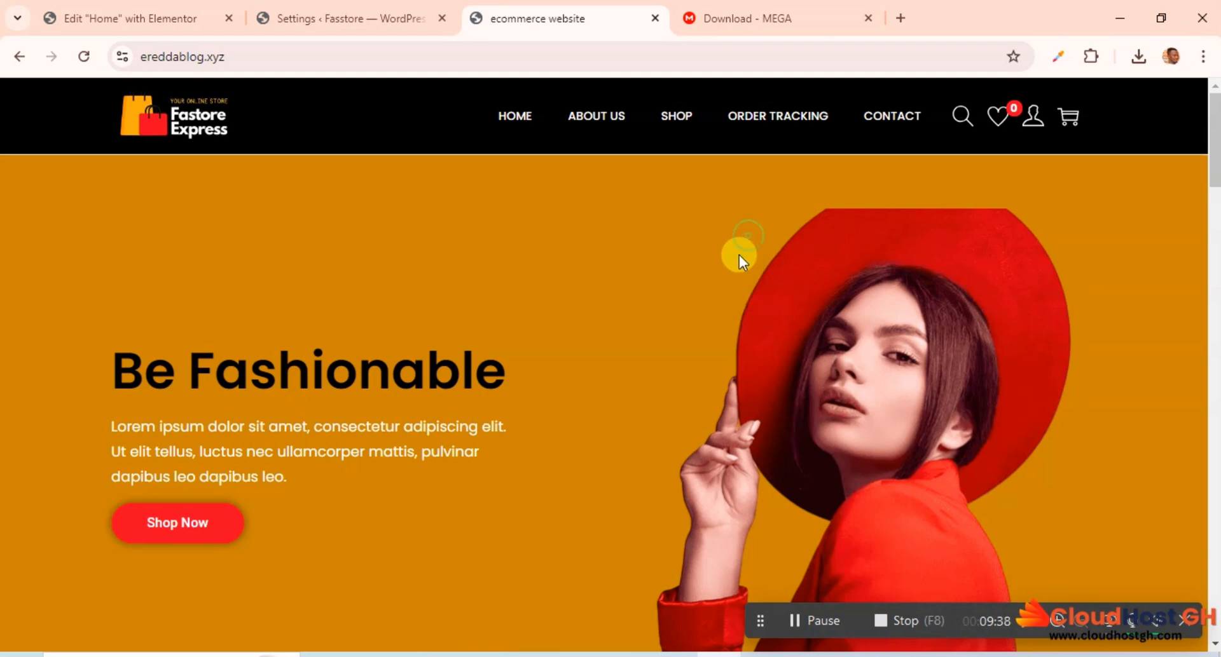
Step: Return to the Home page editor and set the global Primary color to the copied #C28714
left_click(153, 9)
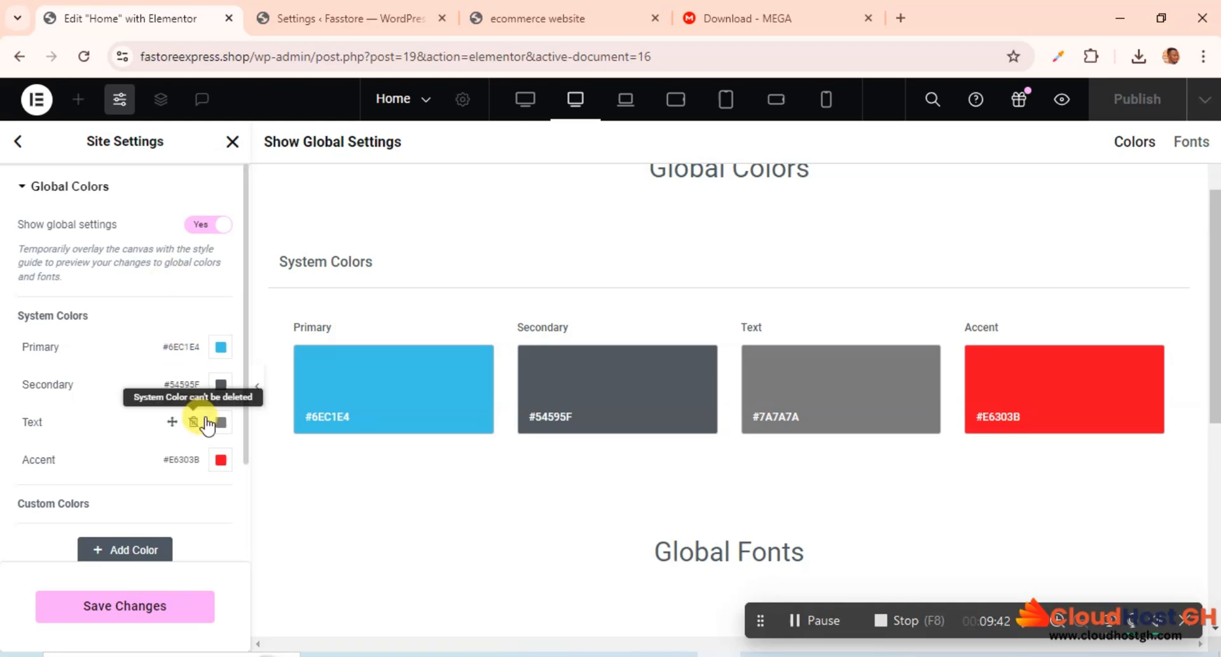
left_click(221, 348)
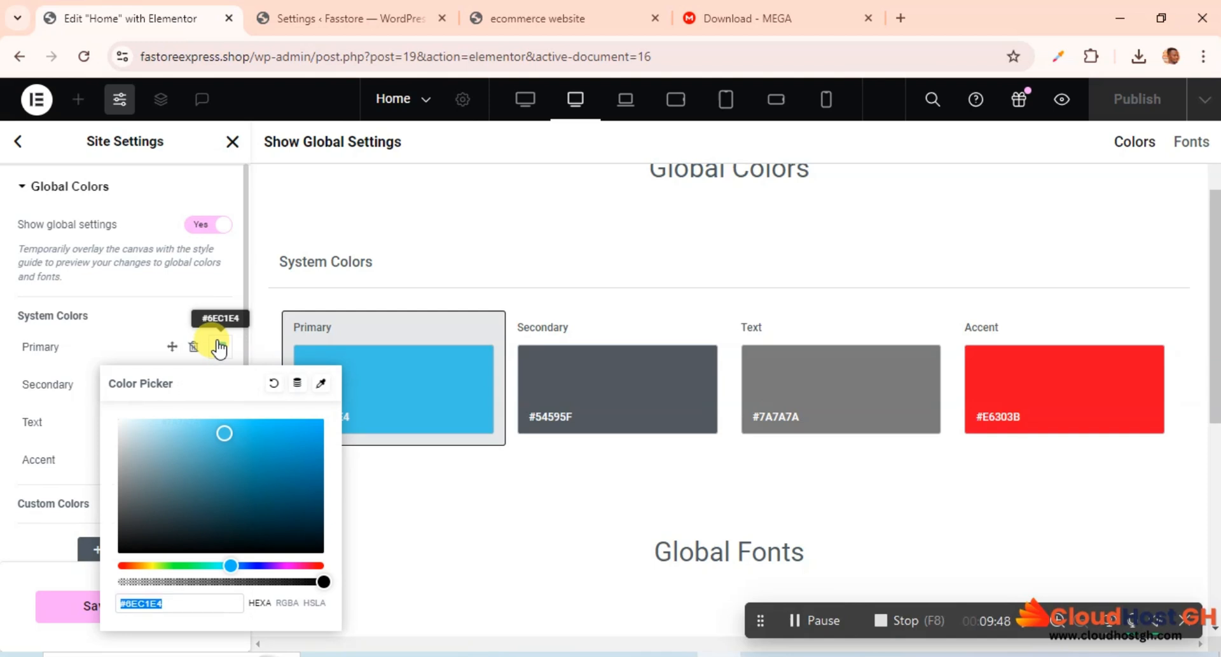
key("ctrl+v")
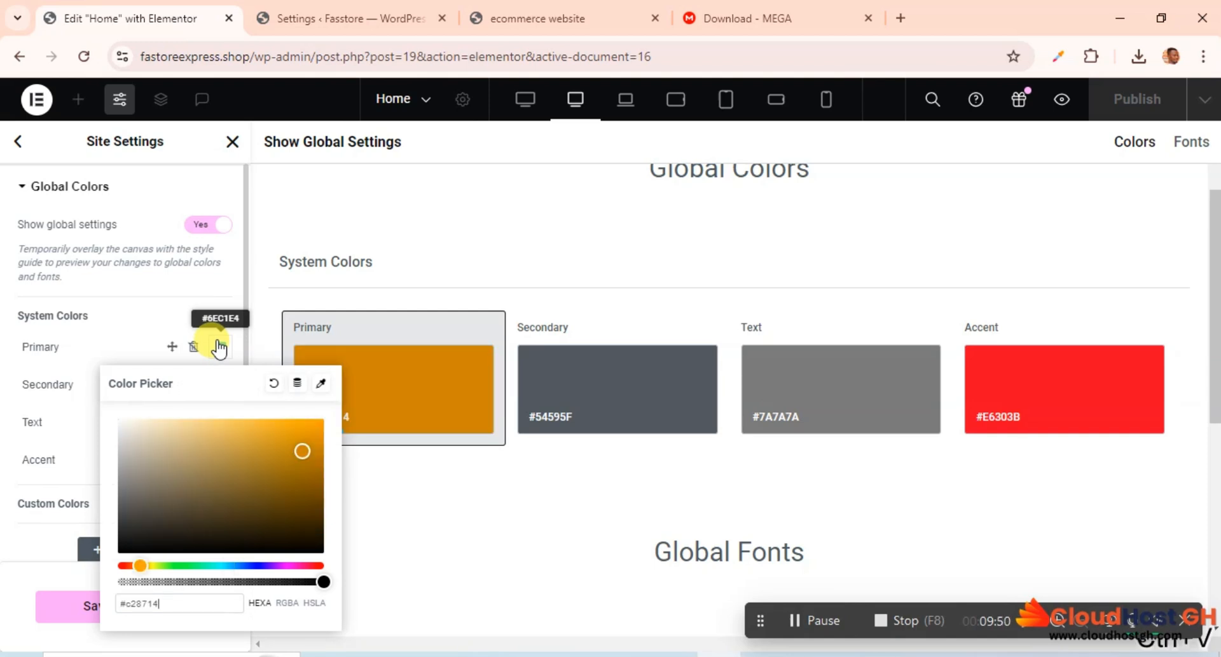
left_click(146, 319)
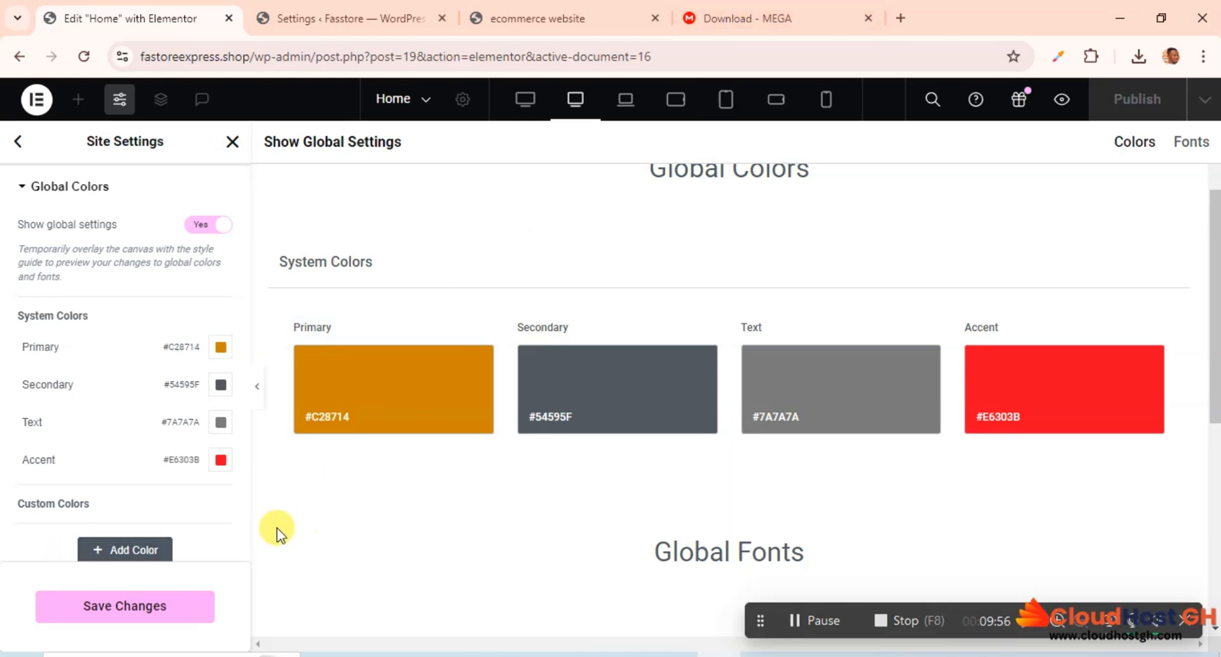
Step: Add a custom global color based on the copied orange and lighten it slightly to #D69618
left_click(150, 548)
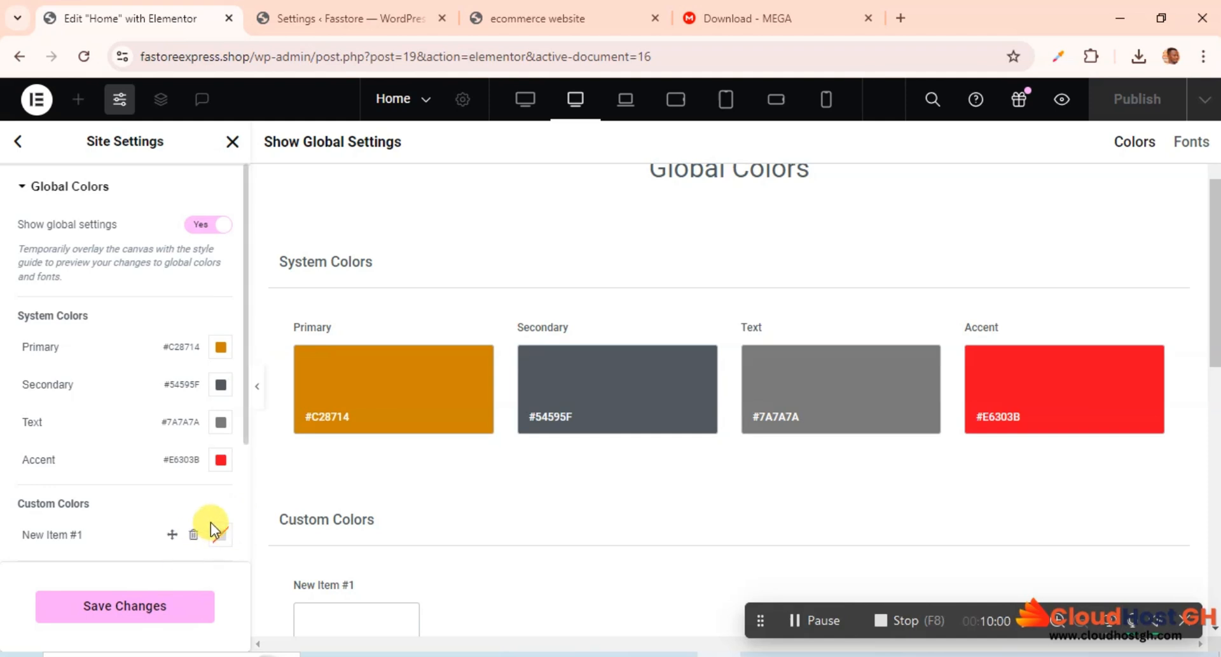
left_click(222, 537)
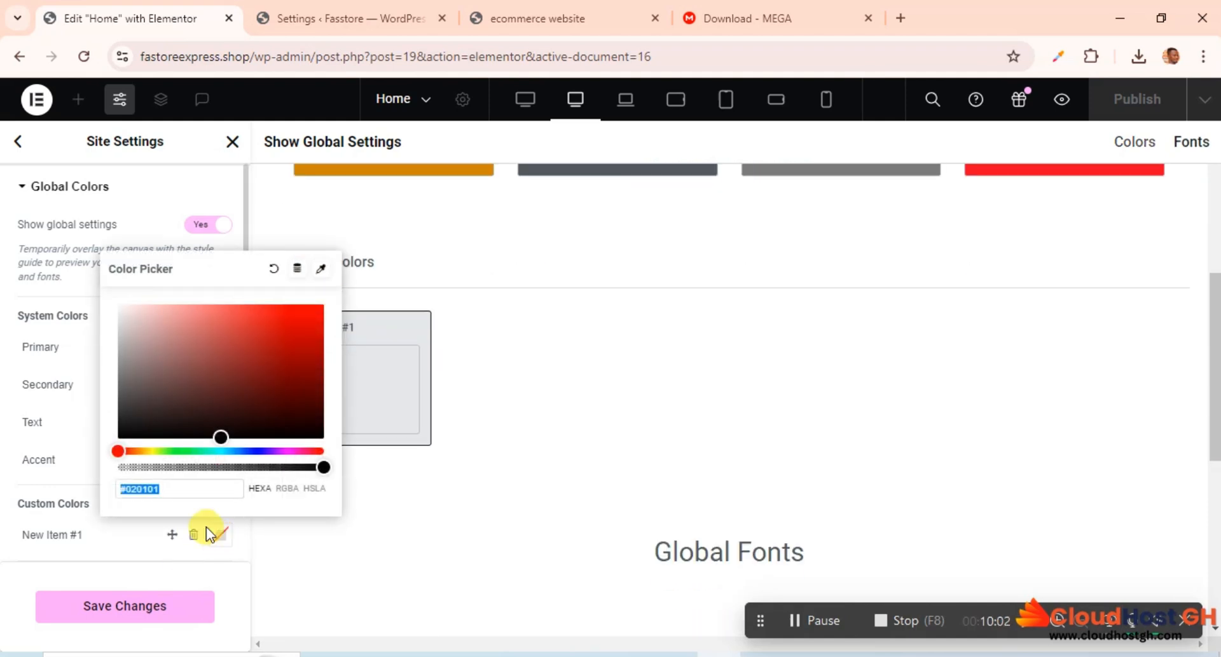
key("ctrl+v")
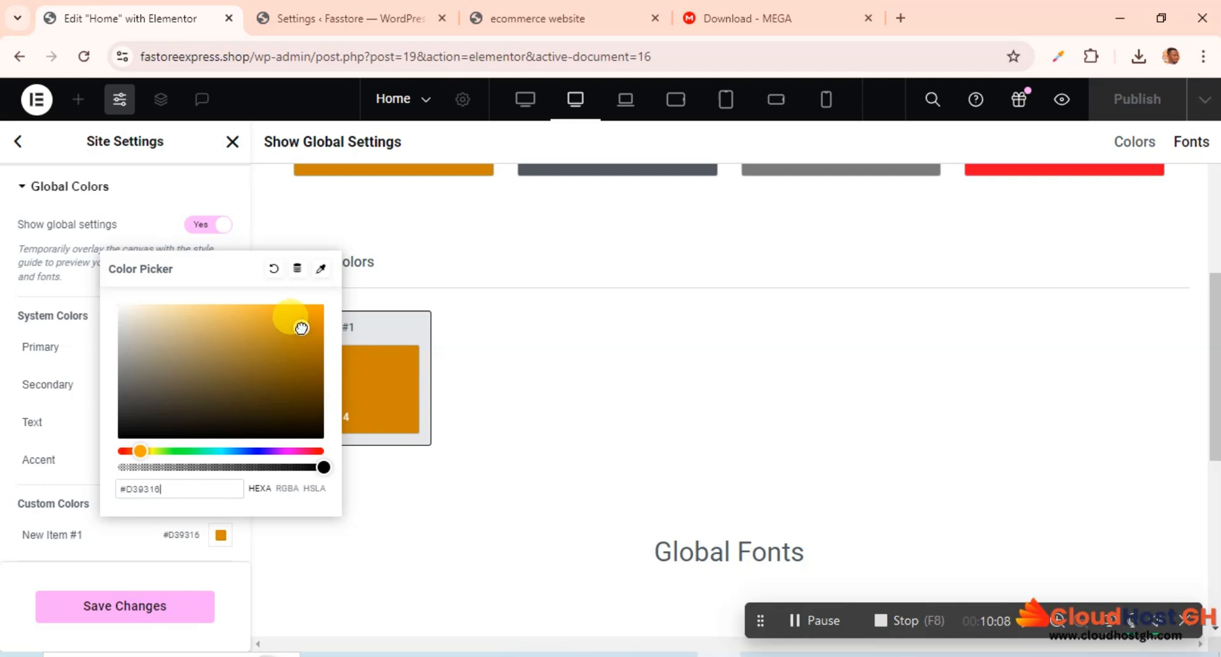
left_click_drag(302, 328, 300, 325)
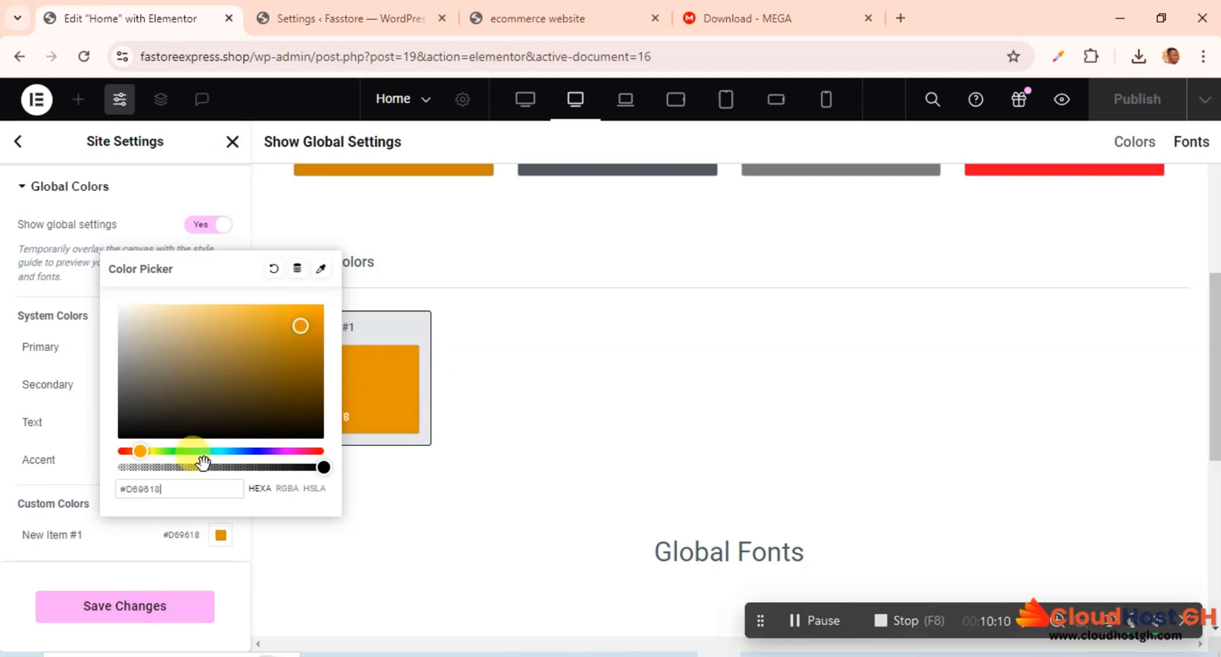
left_click(105, 536)
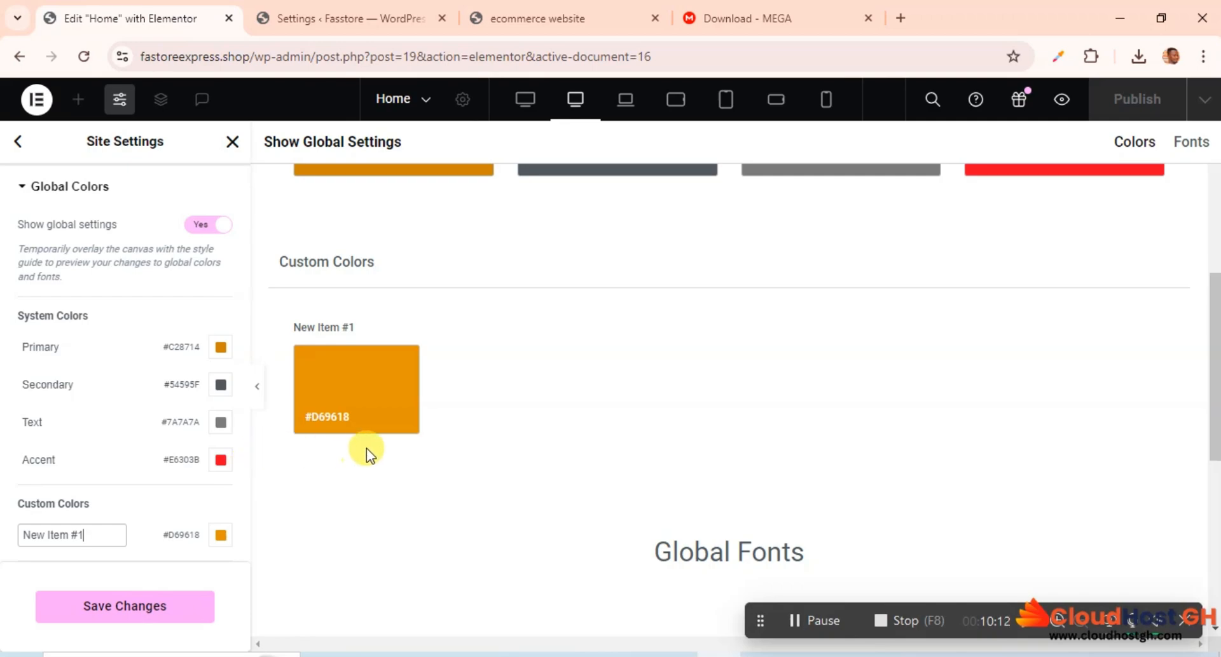
scroll(366, 449, "up", 2)
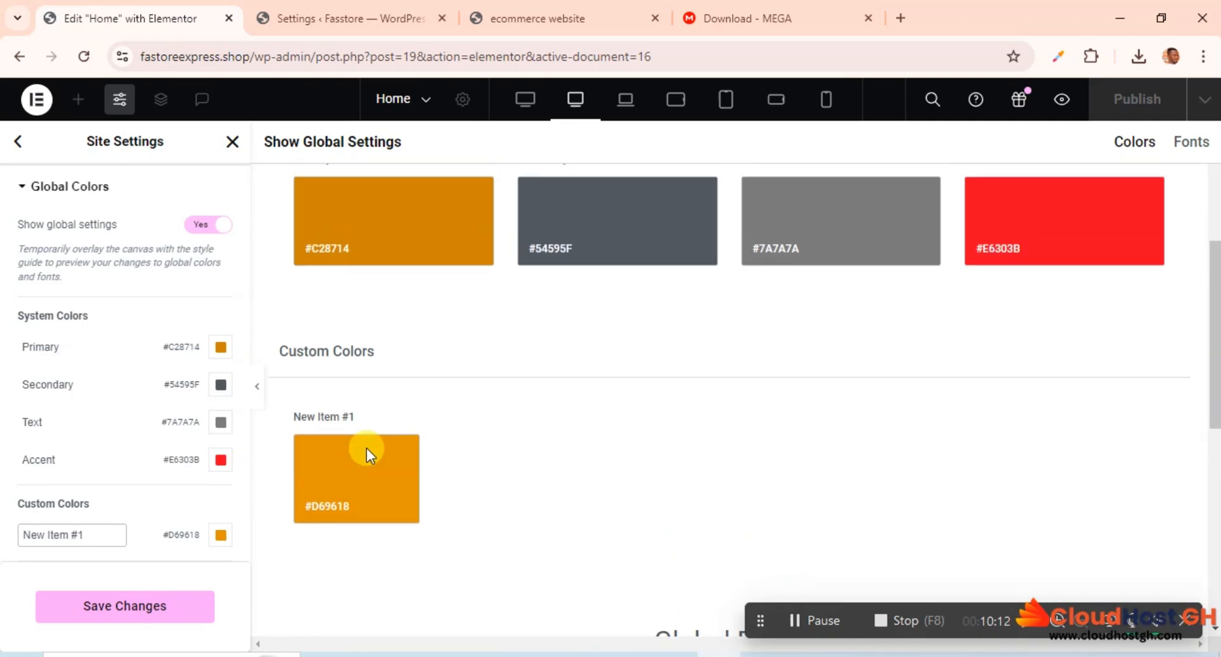
Step: Look through the reference website for further colors, then sample the Women Fashion section's cream background and copy its hex code #f7efde
left_click(586, 9)
scroll(726, 238, "down", 10)
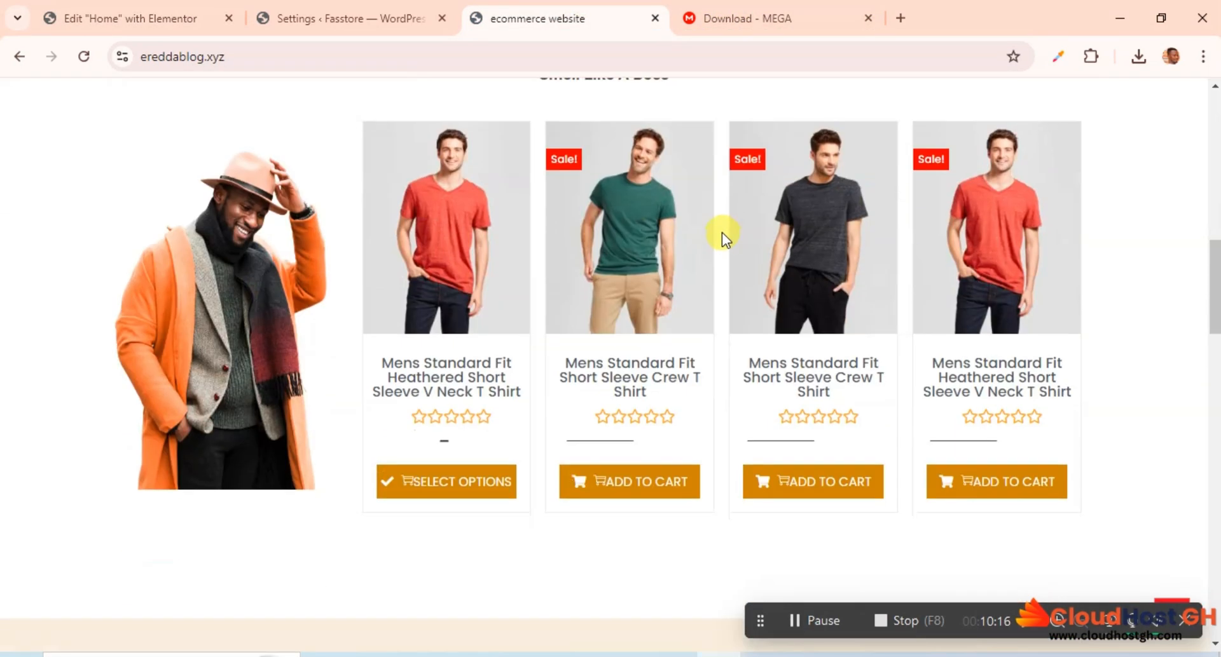
scroll(722, 233, "down", 20)
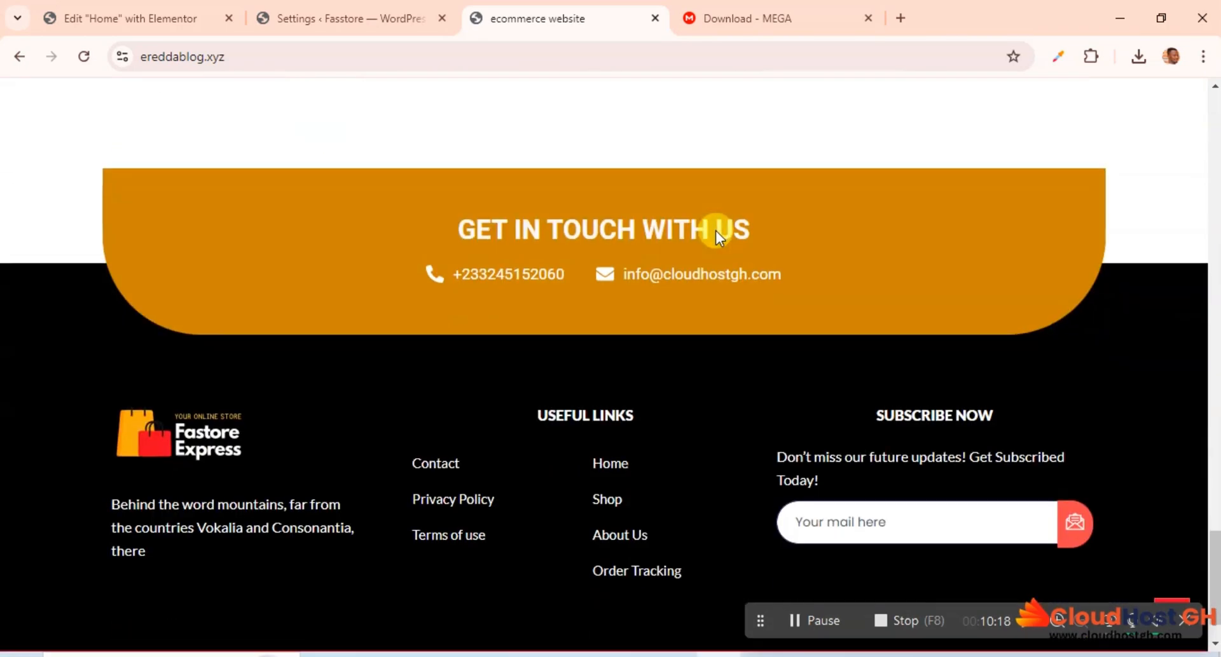
scroll(717, 236, "down", 1)
scroll(715, 230, "up", 20)
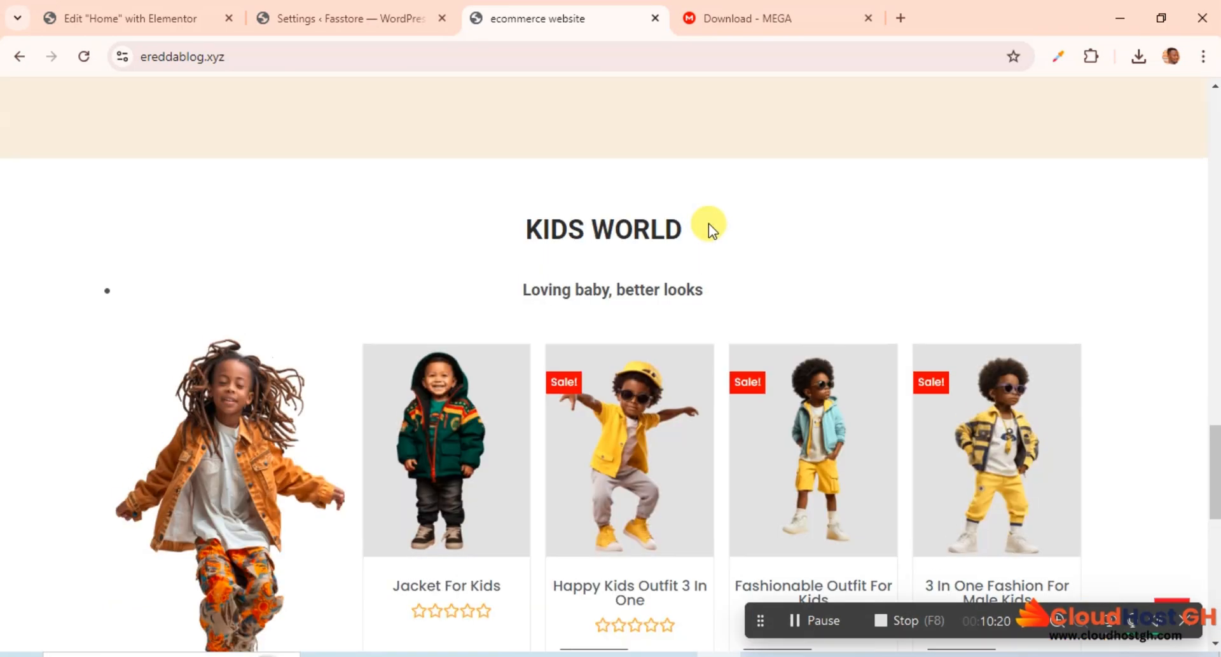
scroll(692, 209, "up", 5)
scroll(688, 209, "down", 15)
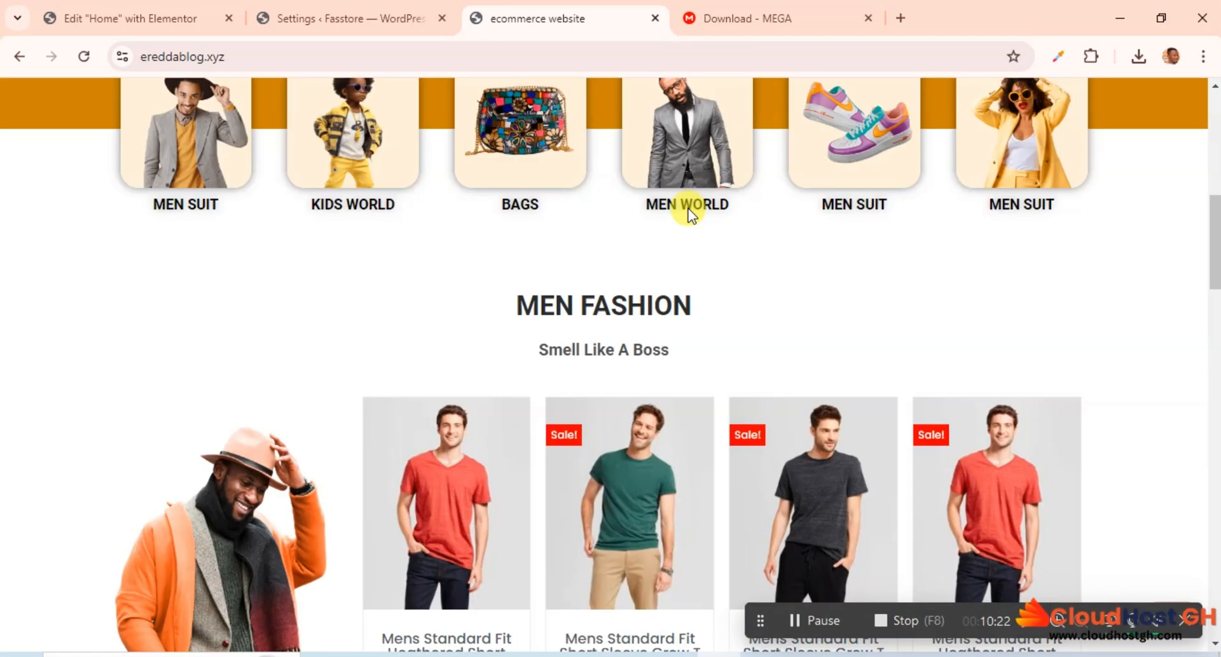
scroll(688, 207, "up", 3)
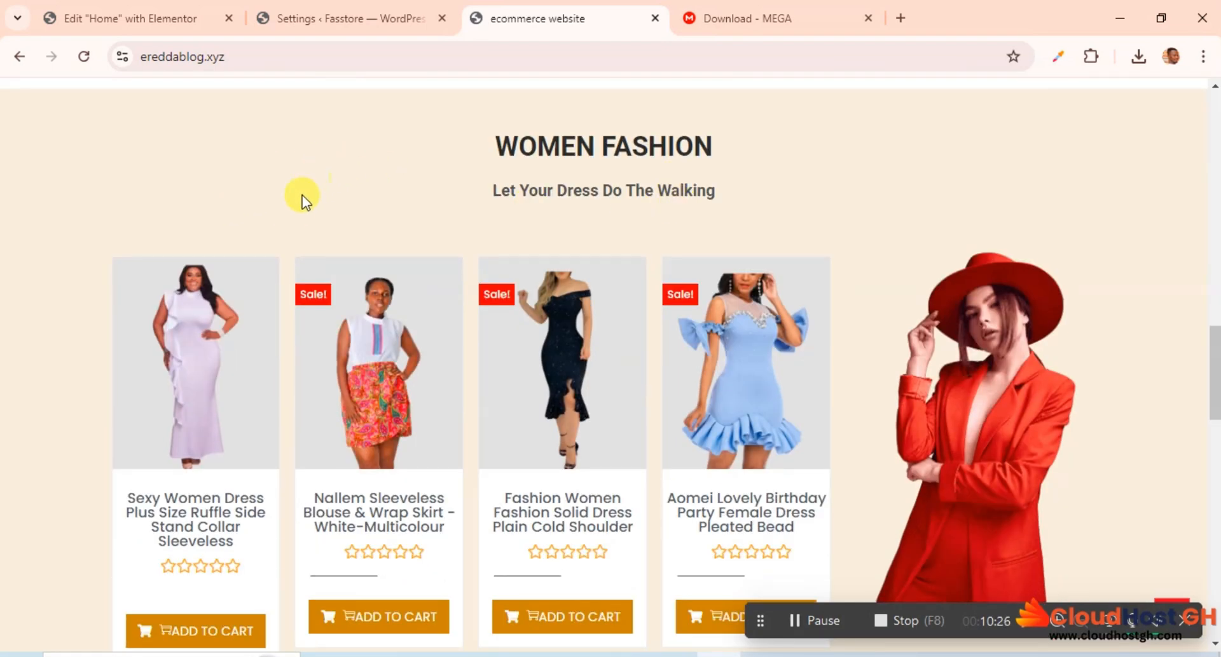
scroll(395, 210, "up", 4)
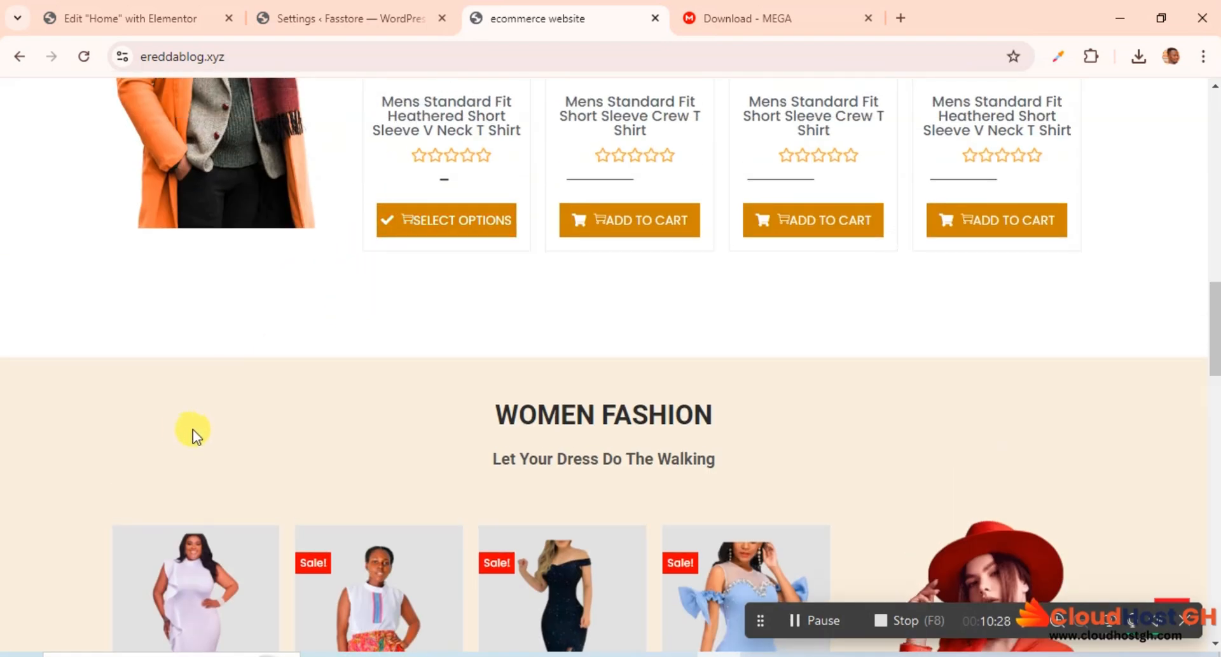
left_click(1055, 58)
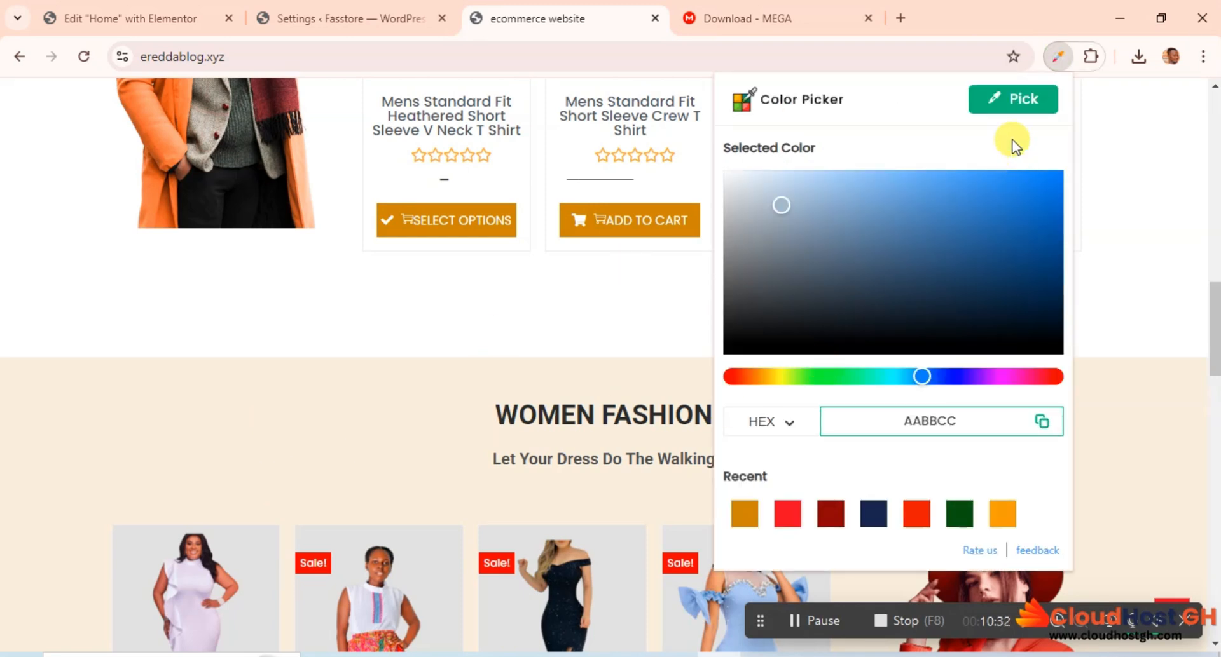
left_click(1013, 99)
left_click(230, 436)
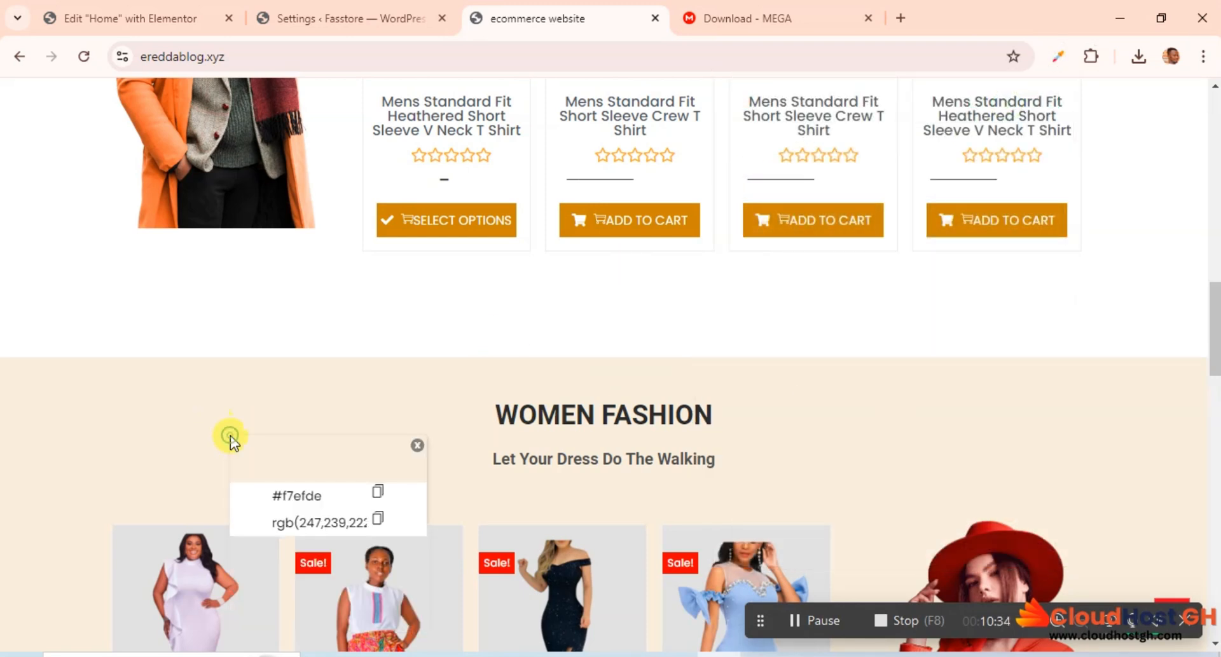
left_click(377, 492)
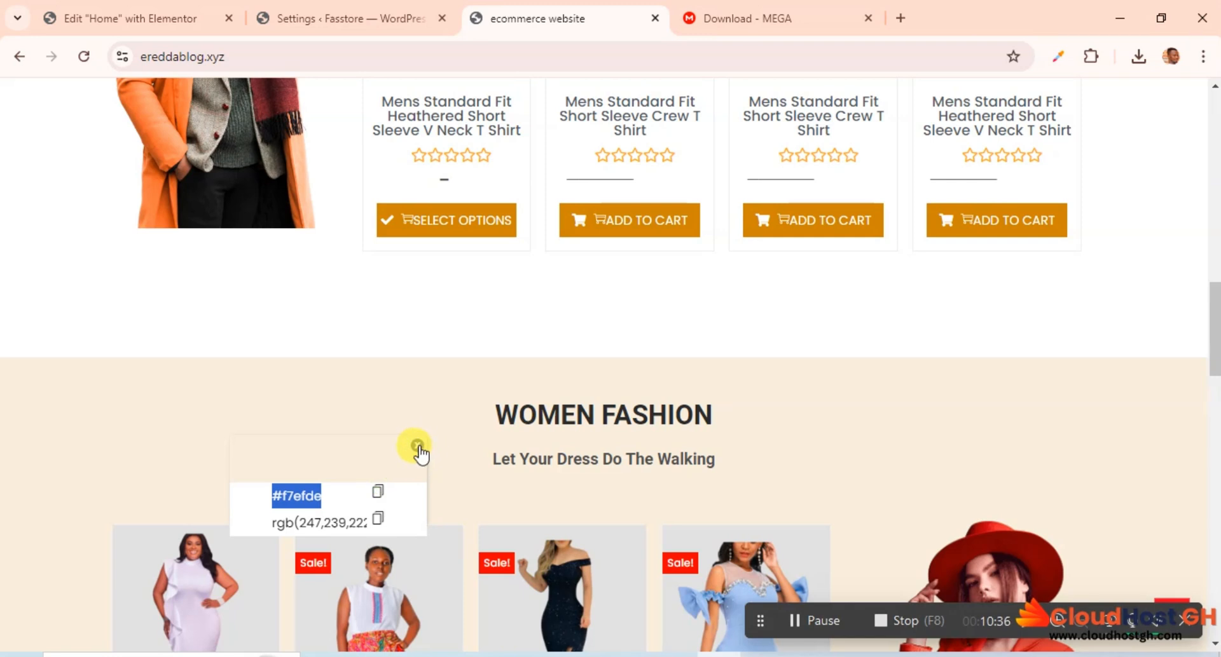
left_click(417, 446)
Step: Return to the Home page editor and add a second custom global color with the copied #F7EFDE
left_click(162, 17)
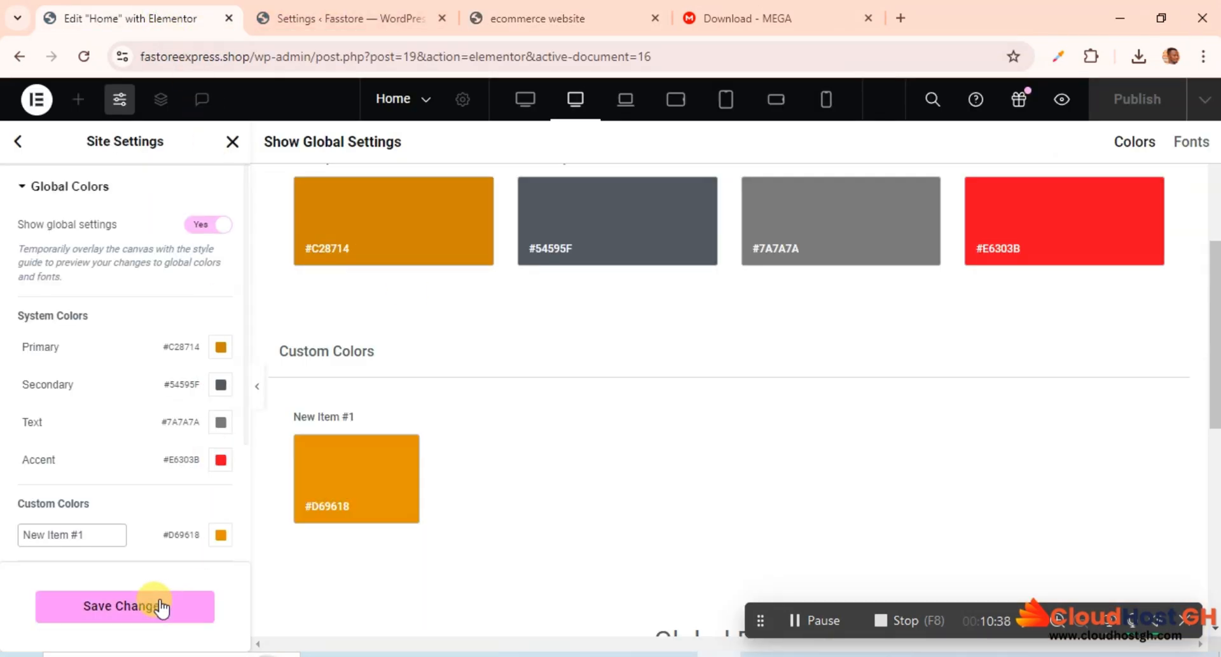
scroll(166, 551, "down", 3)
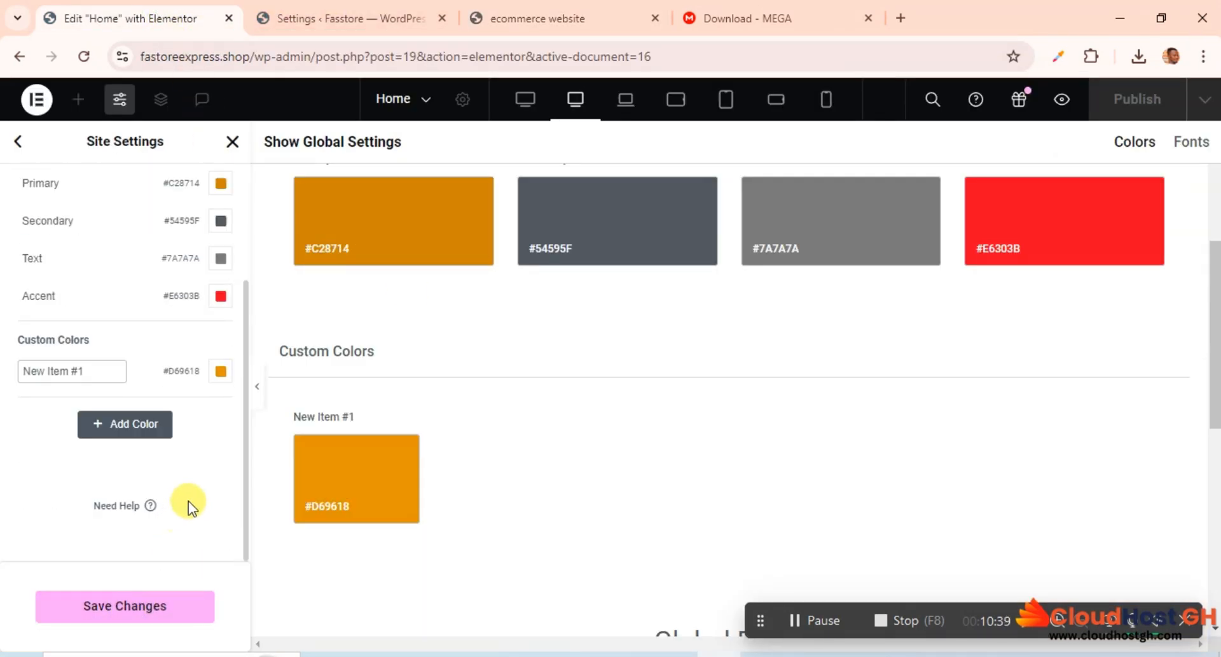
left_click(131, 437)
left_click(219, 411)
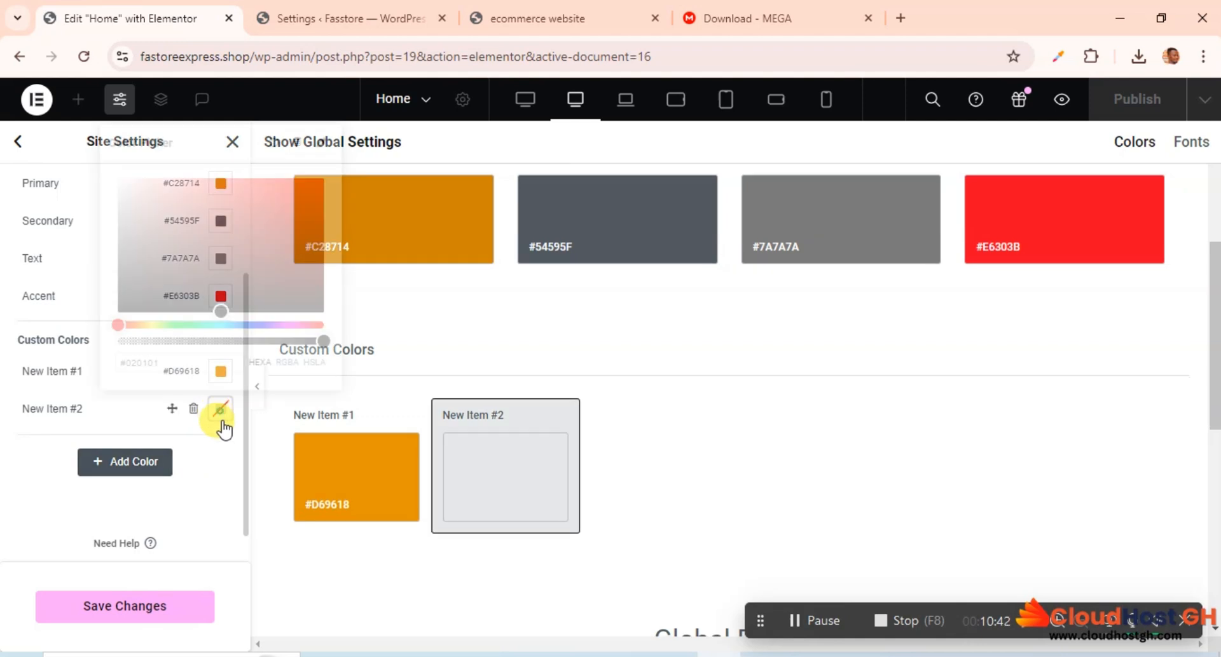
key("ctrl+v")
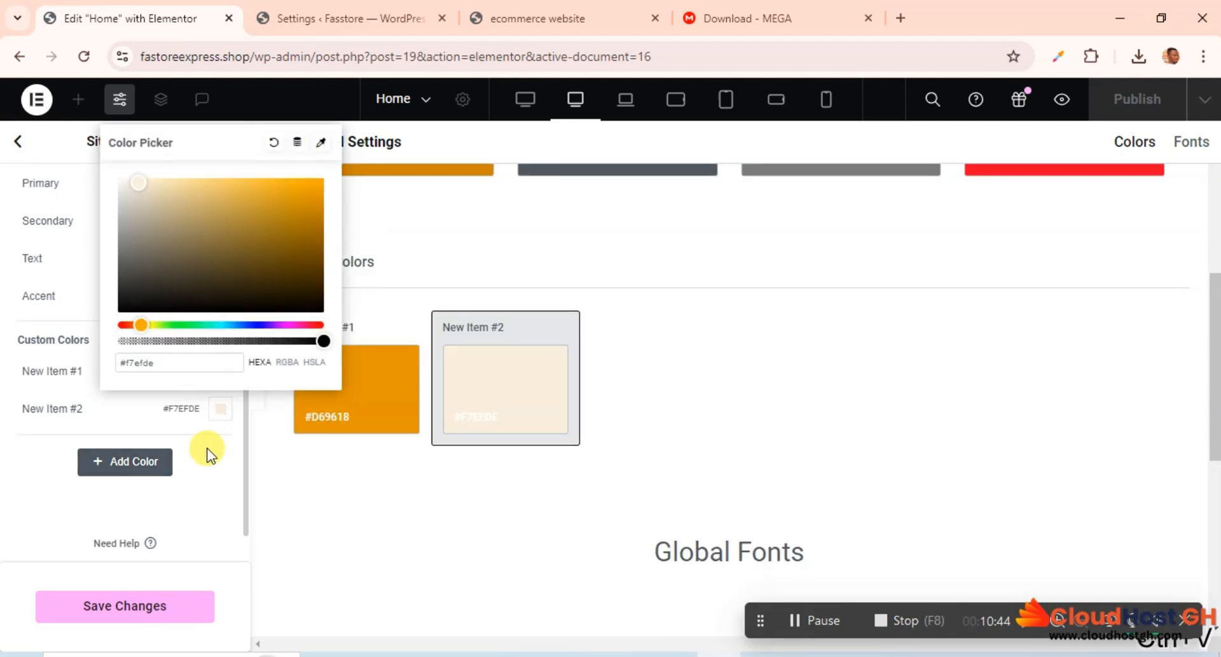
left_click(223, 493)
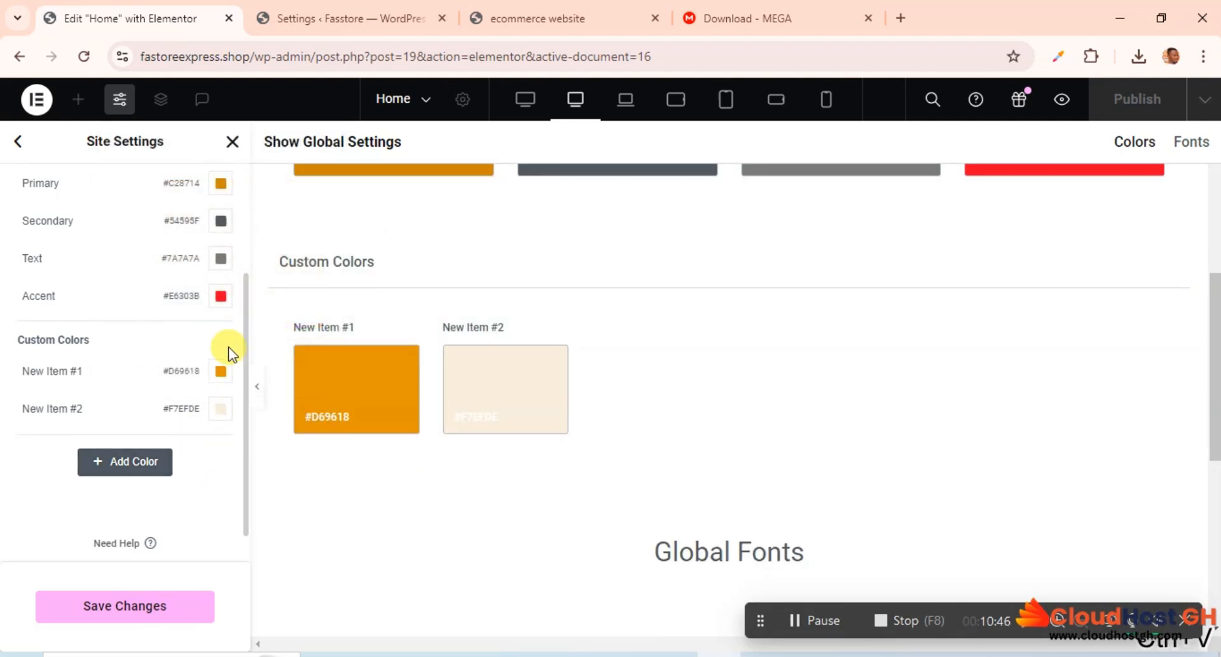
Step: Set the global Text color to the dark grey #505050
scroll(218, 356, "up", 3)
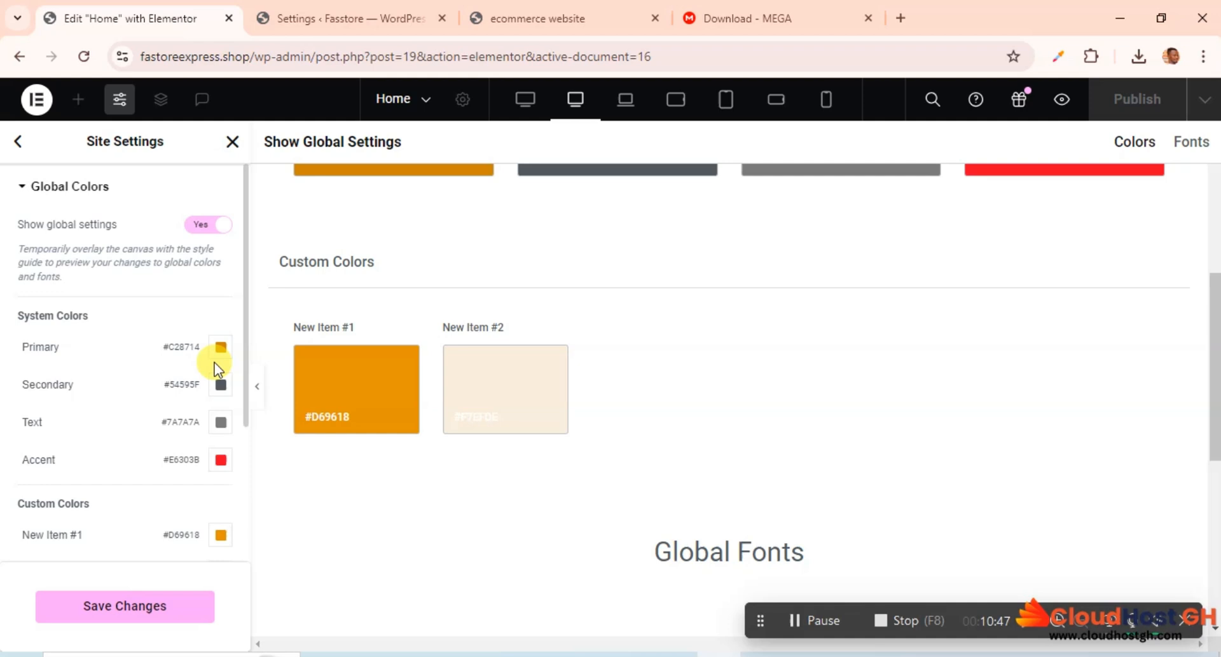
left_click(220, 422)
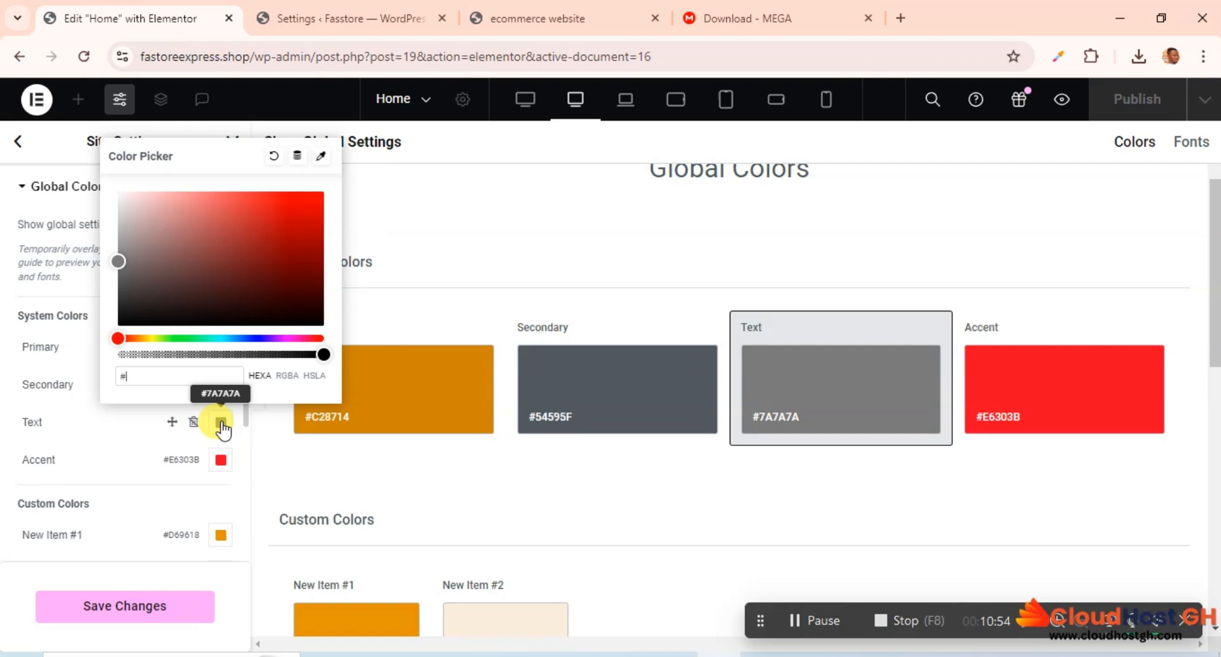
type("#505050")
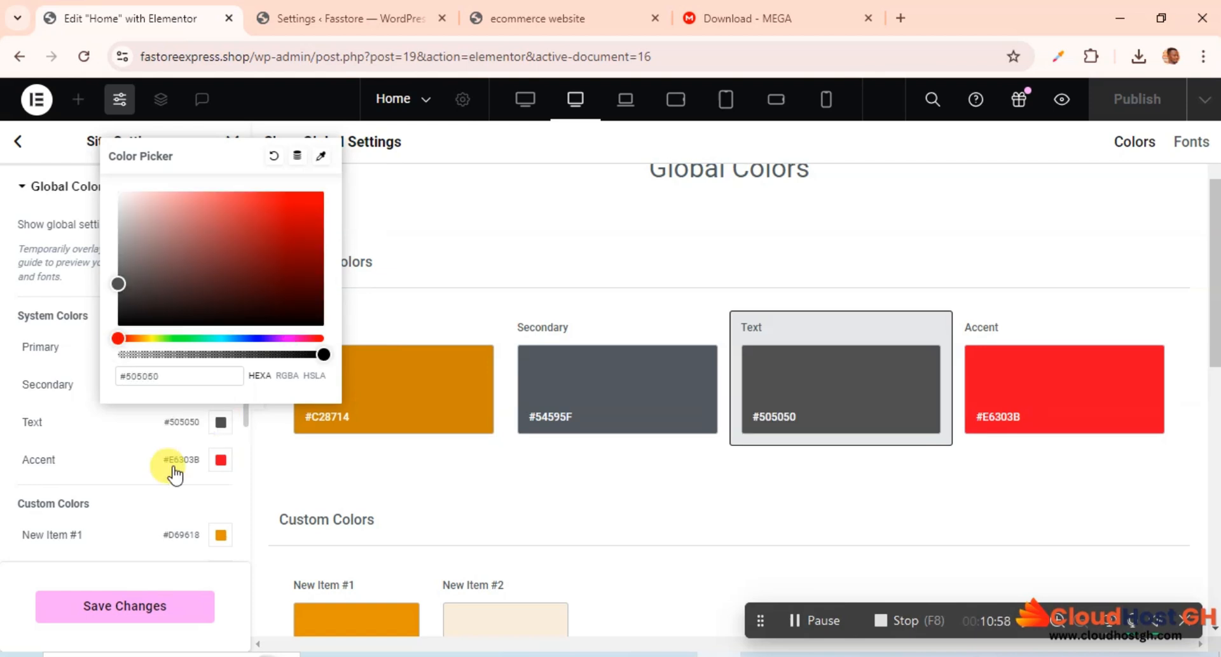
Step: Save the global color changes and return to the site settings overview
left_click(127, 515)
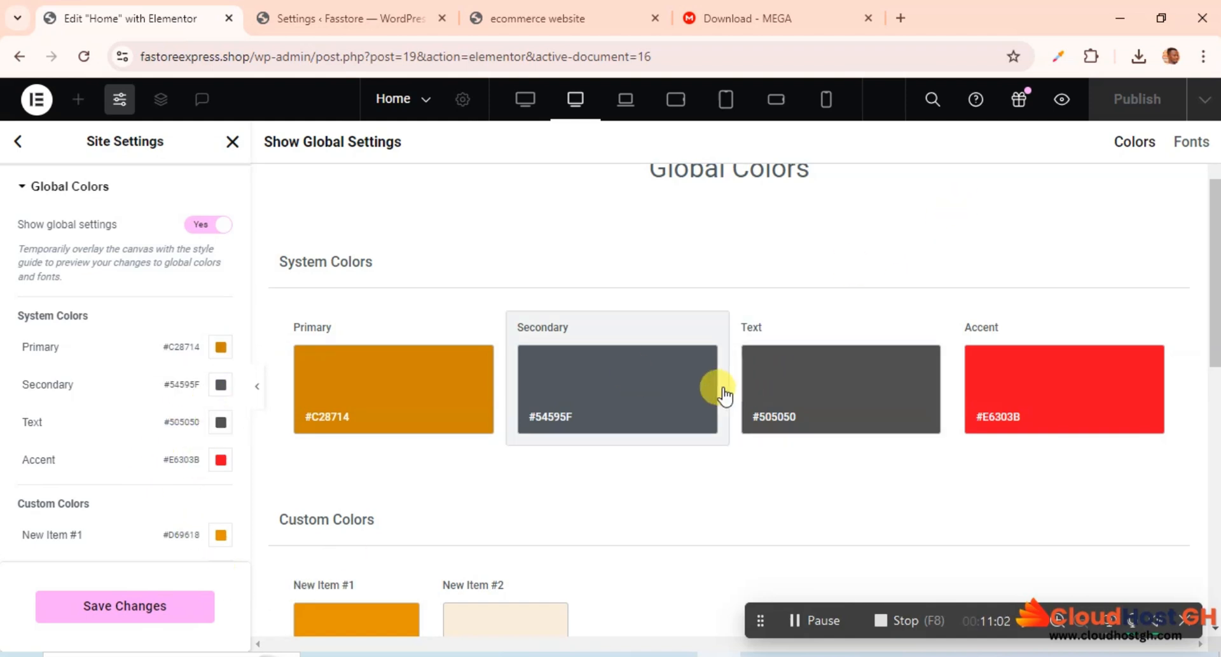
left_click(130, 607)
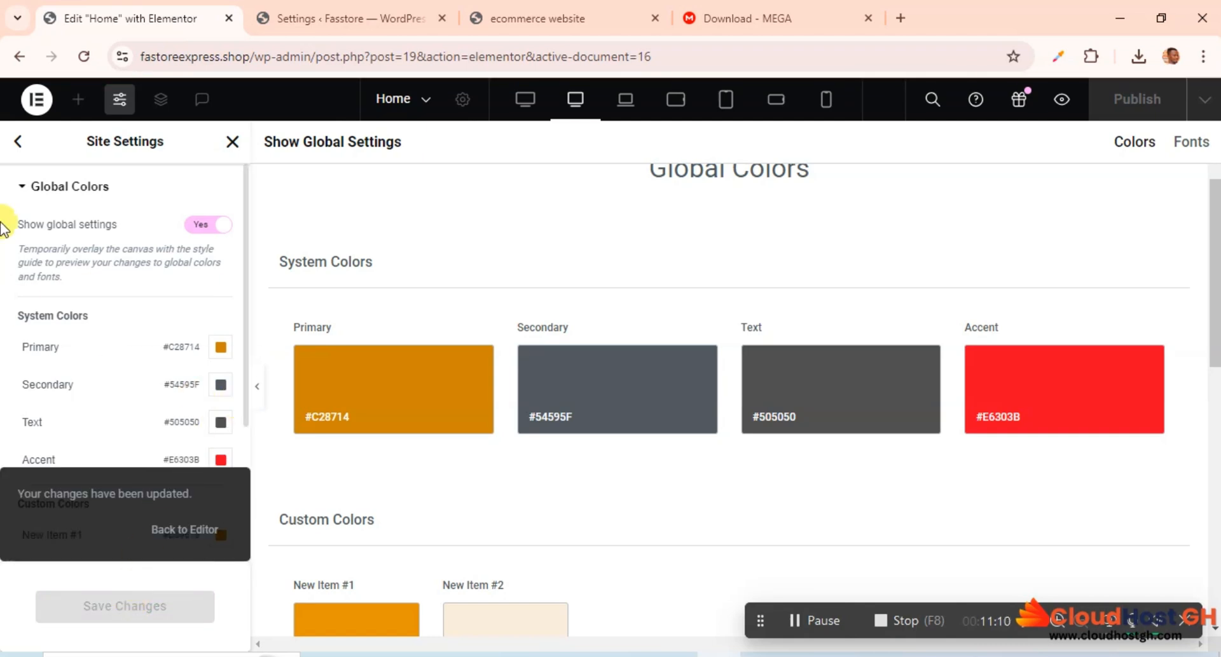
left_click(19, 153)
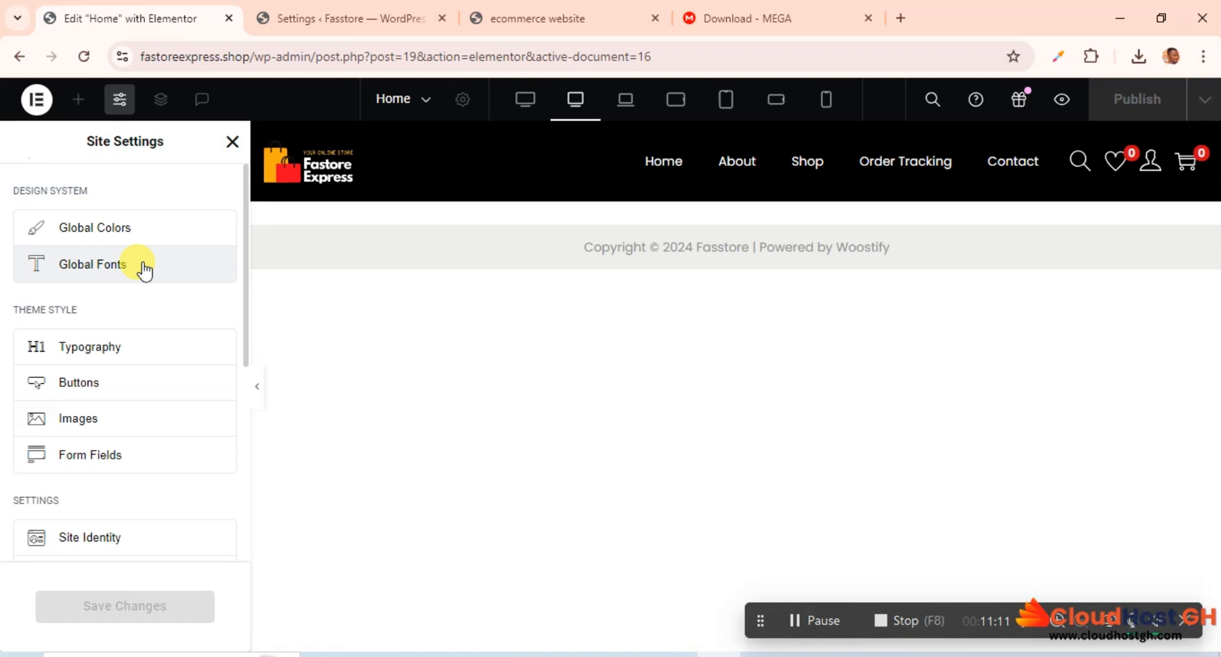
Step: In the global fonts, set the Primary system font's family to Poppins
left_click(84, 264)
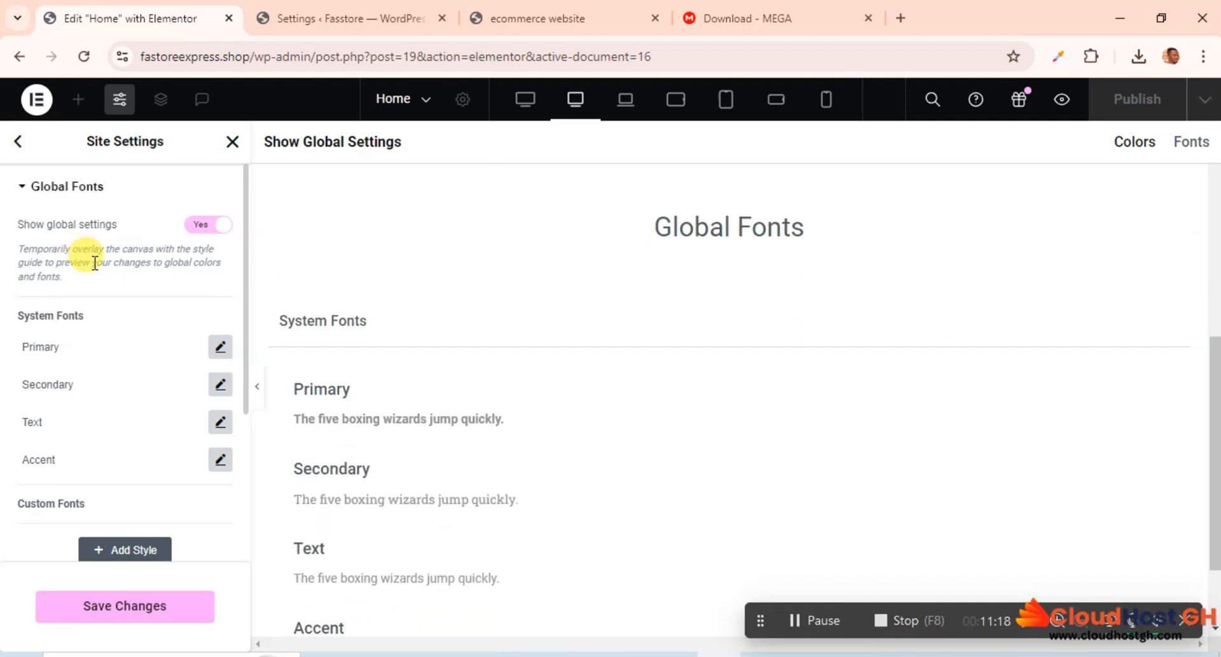
left_click(220, 348)
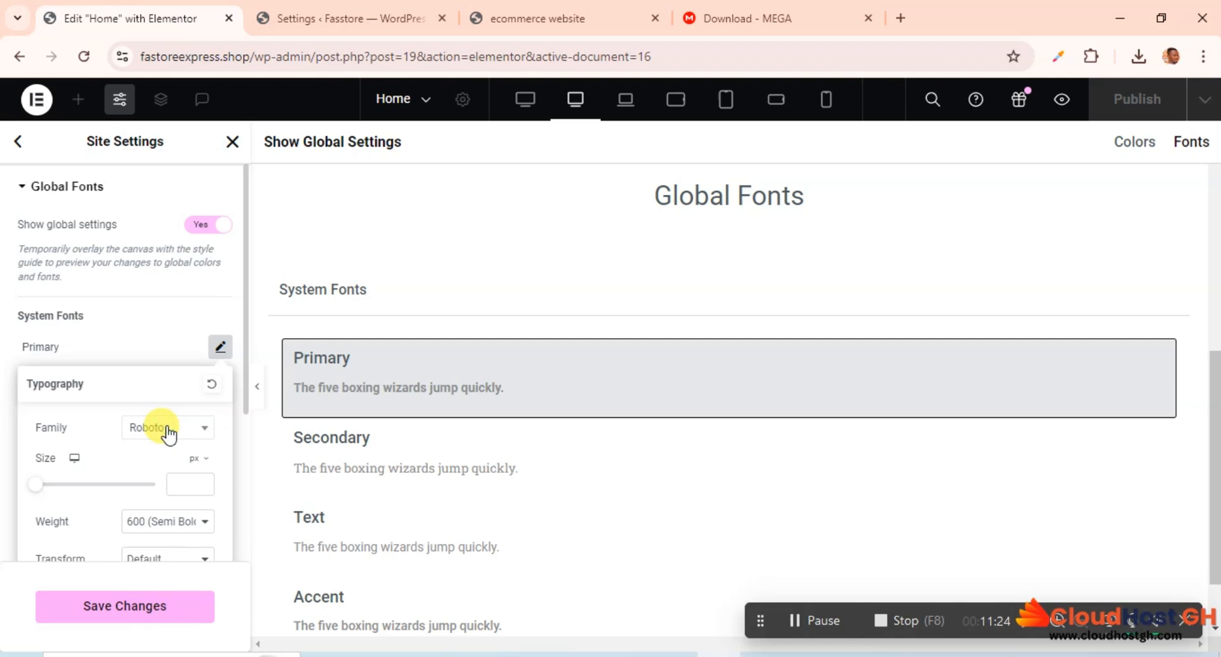
left_click(168, 427)
type("popp")
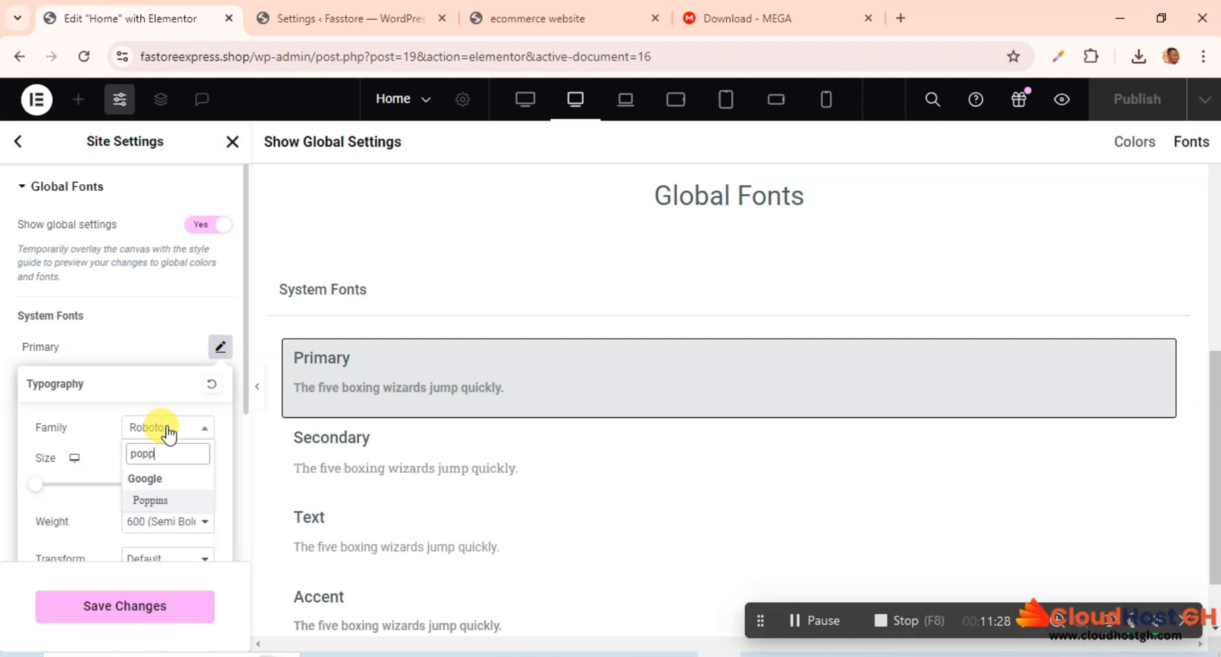
left_click(155, 502)
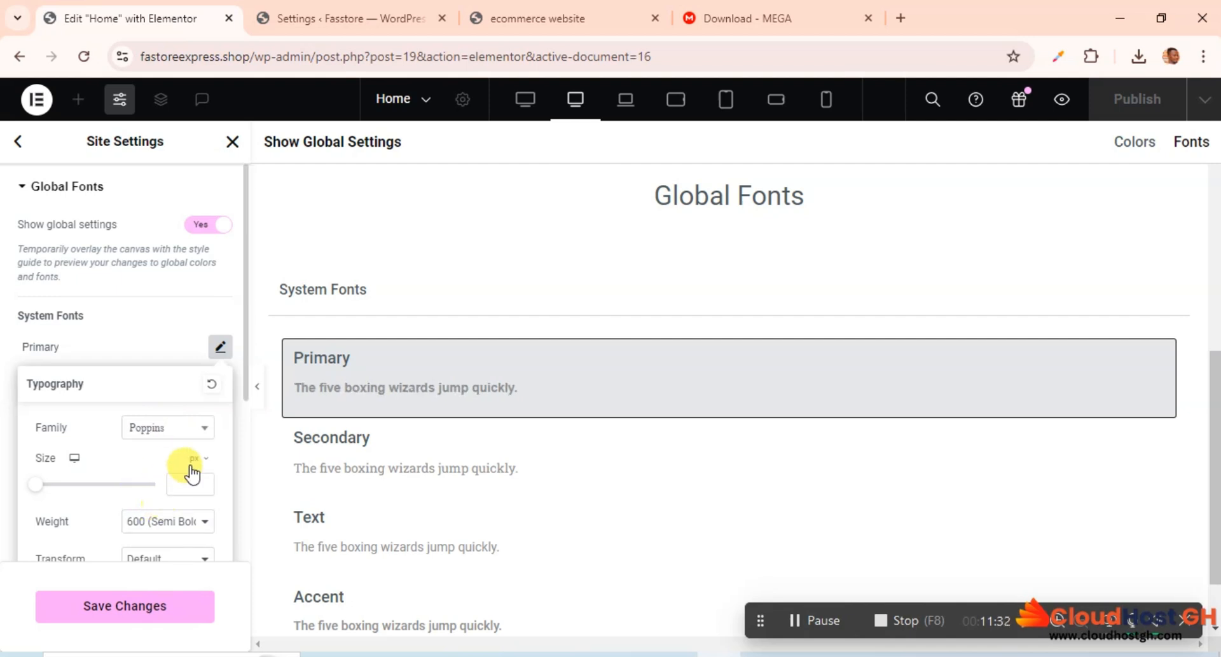
left_click(170, 336)
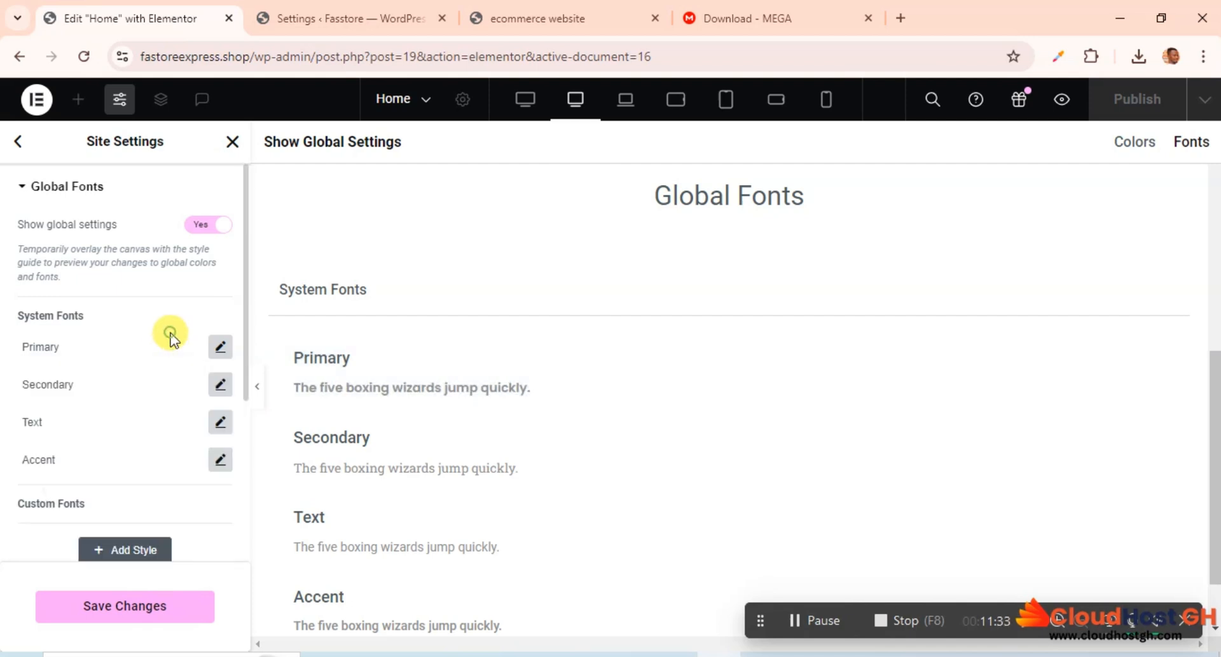
Step: Set the Secondary system font's family to Poppins
left_click(220, 384)
left_click(169, 466)
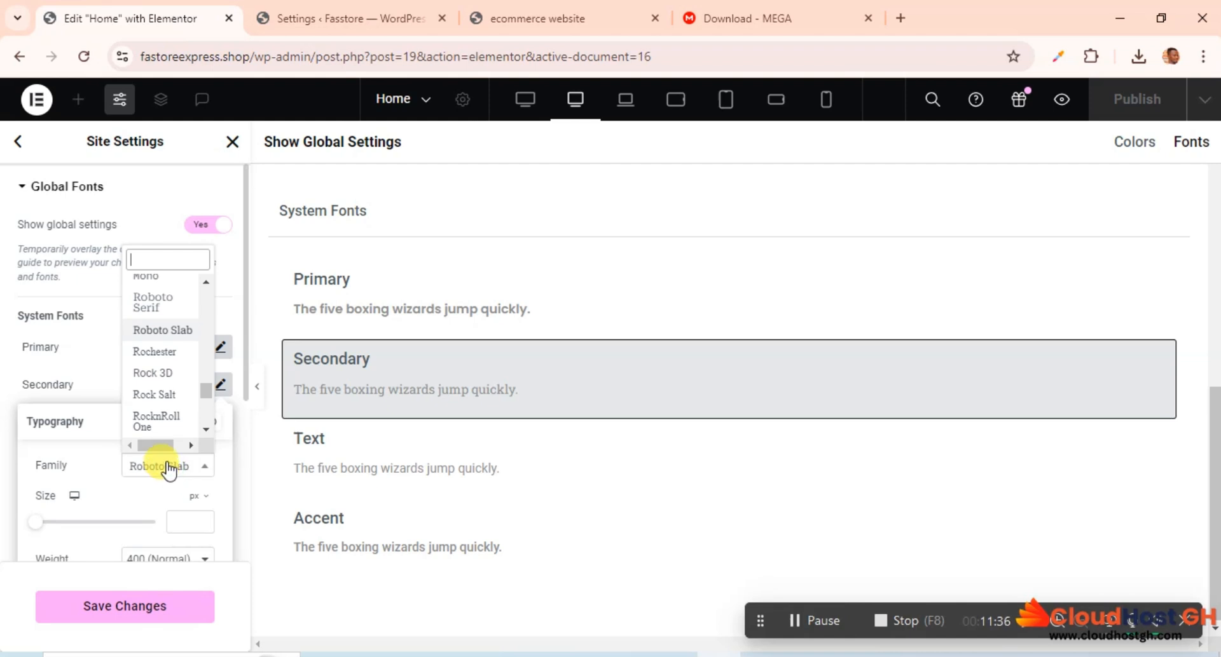
type("popp")
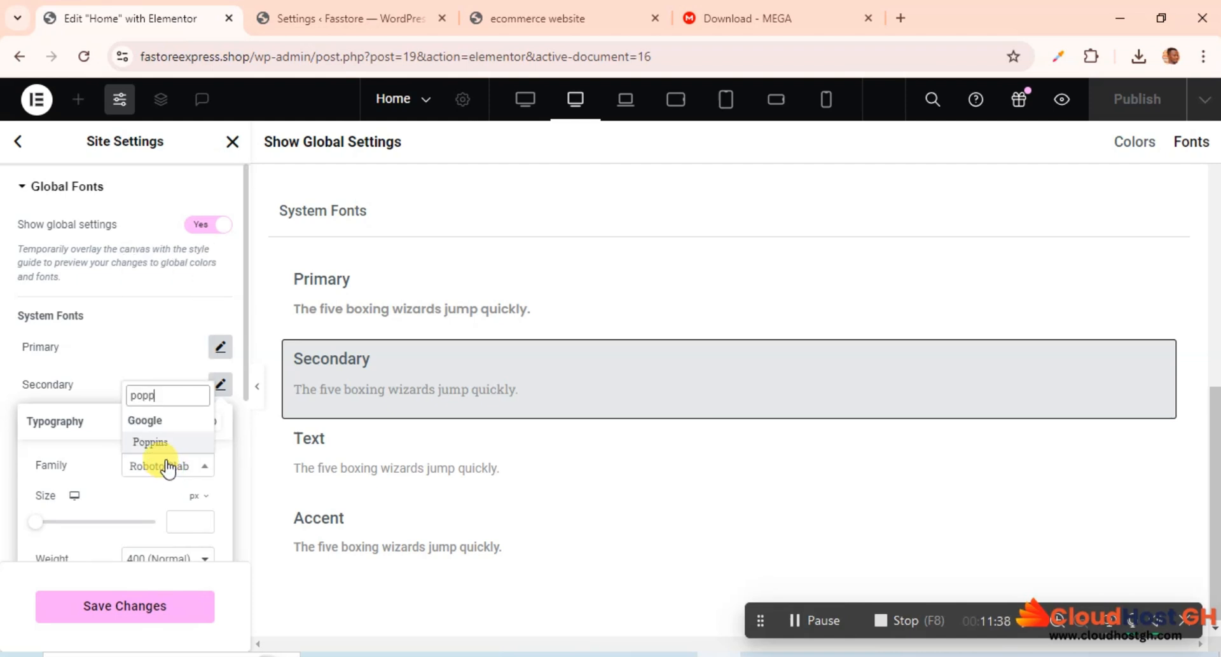
left_click(153, 441)
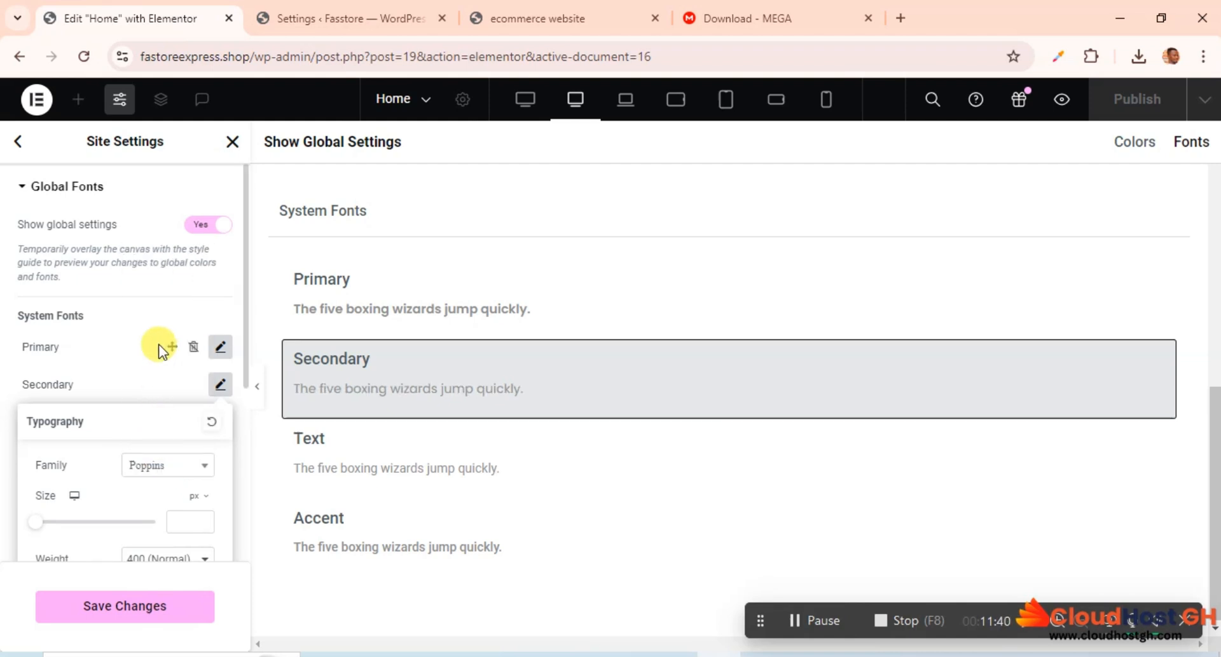
left_click(159, 343)
Step: Set the Text system font's family to Poppins
left_click(221, 422)
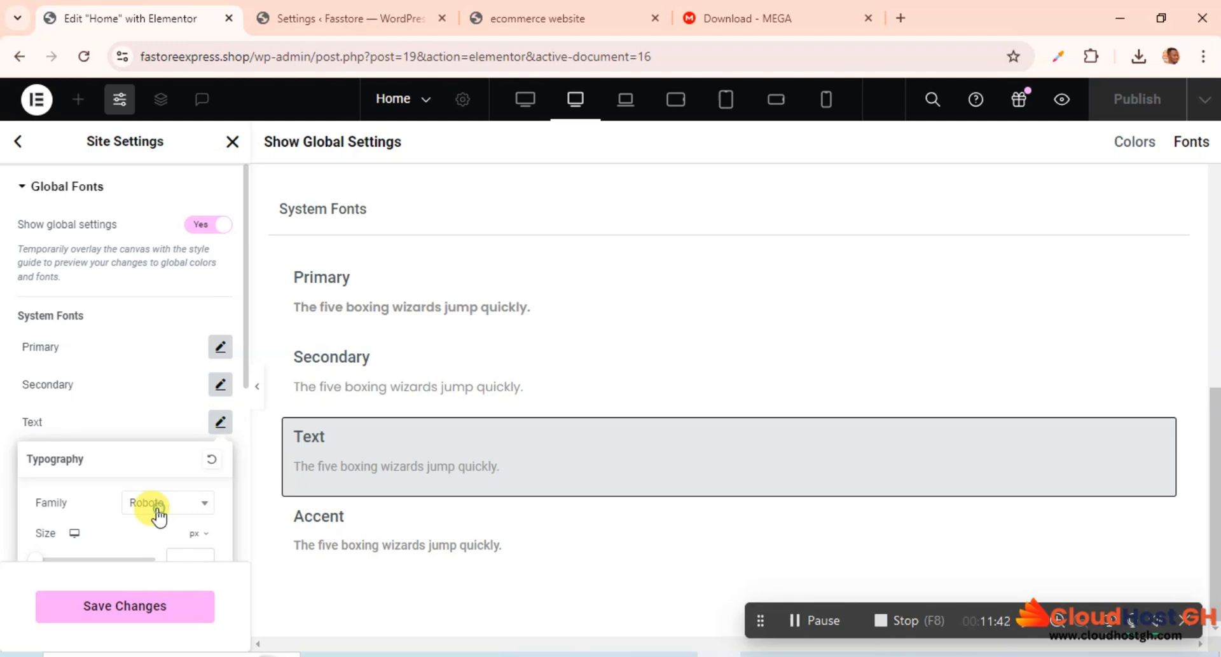
left_click(156, 509)
type("popp")
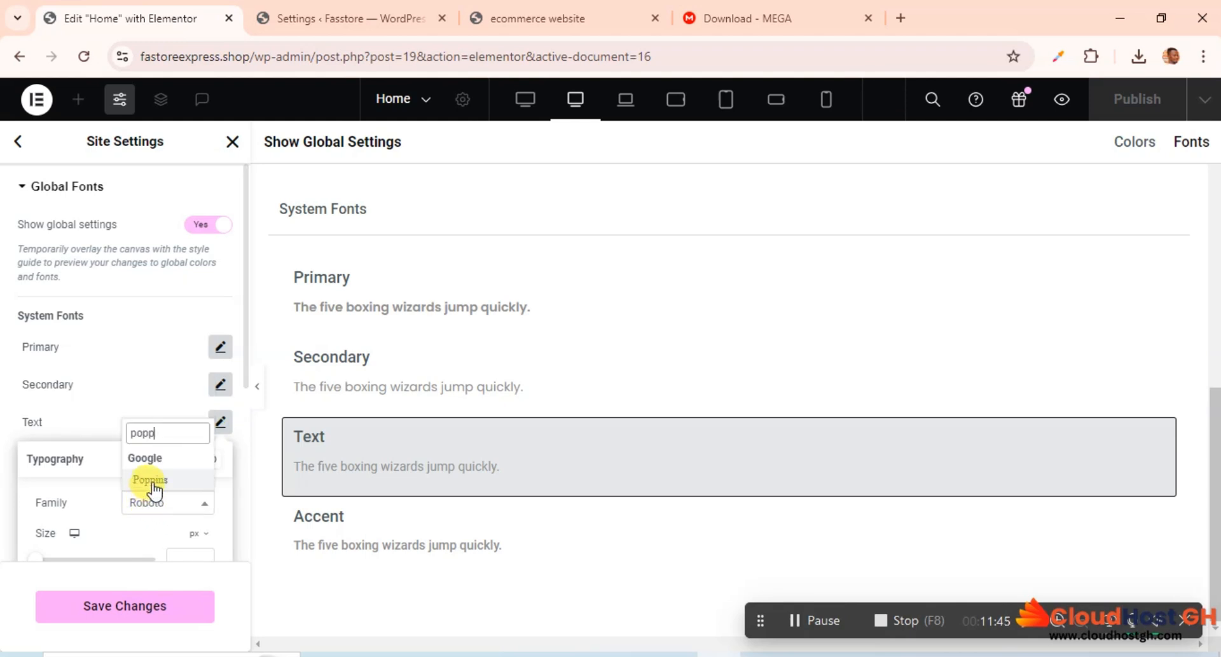
left_click(152, 482)
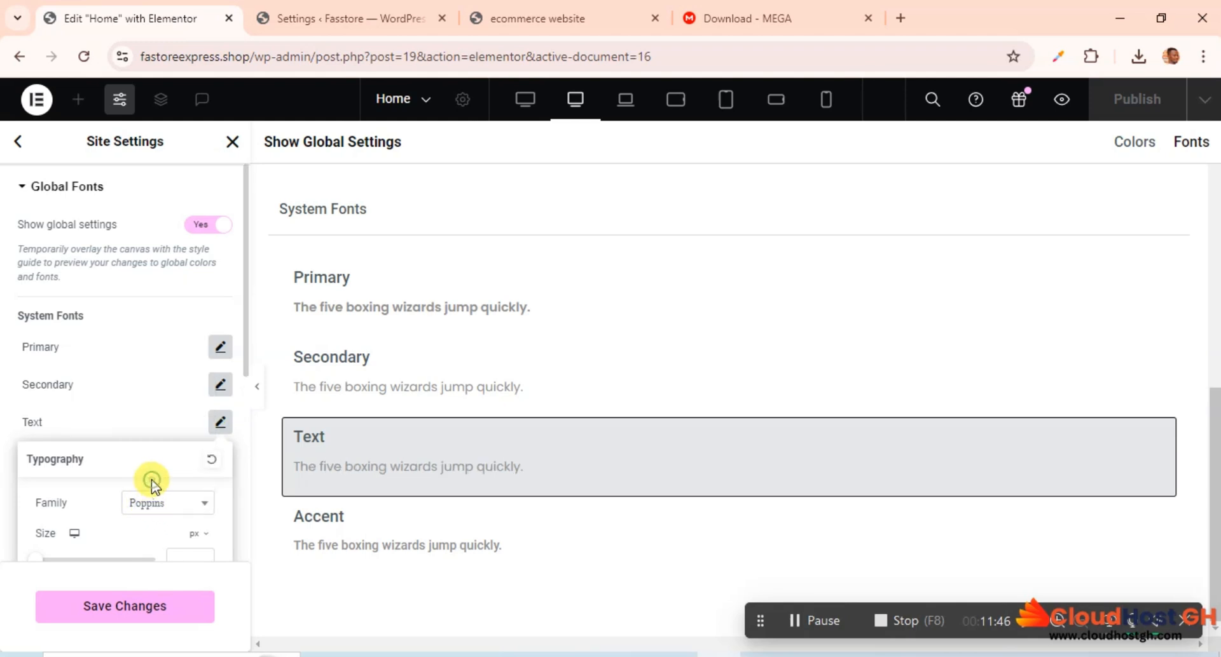
left_click(150, 428)
Step: Set the Accent system font's family to Poppins and save the global font changes
left_click(220, 459)
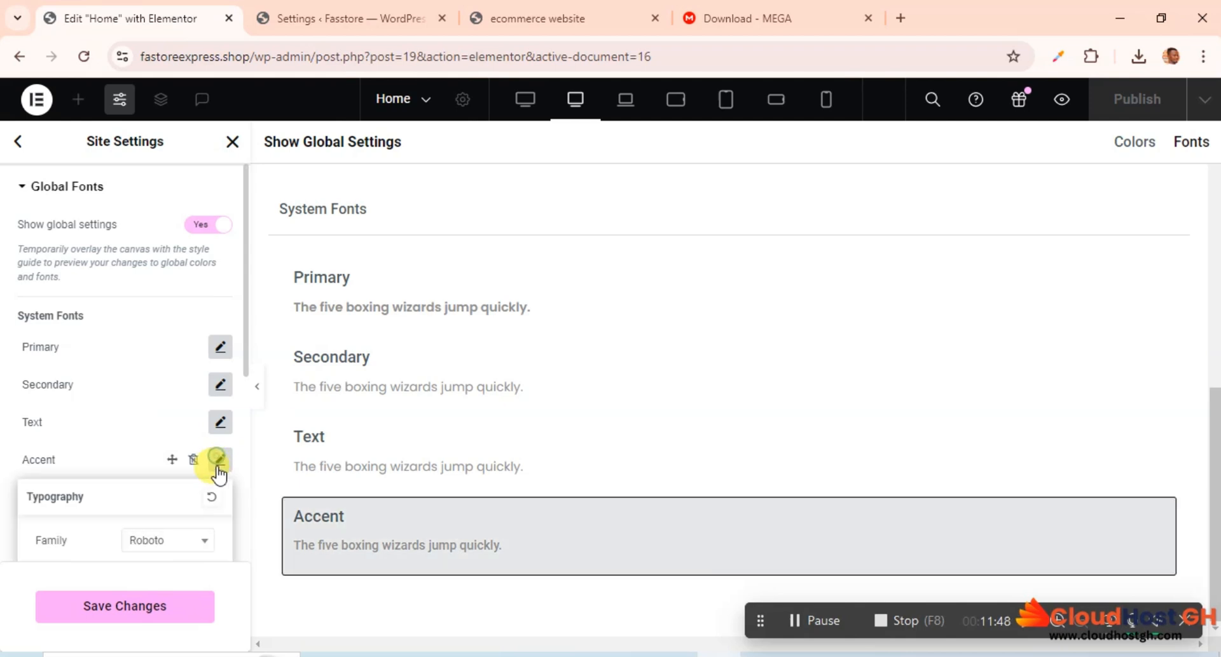
left_click(144, 541)
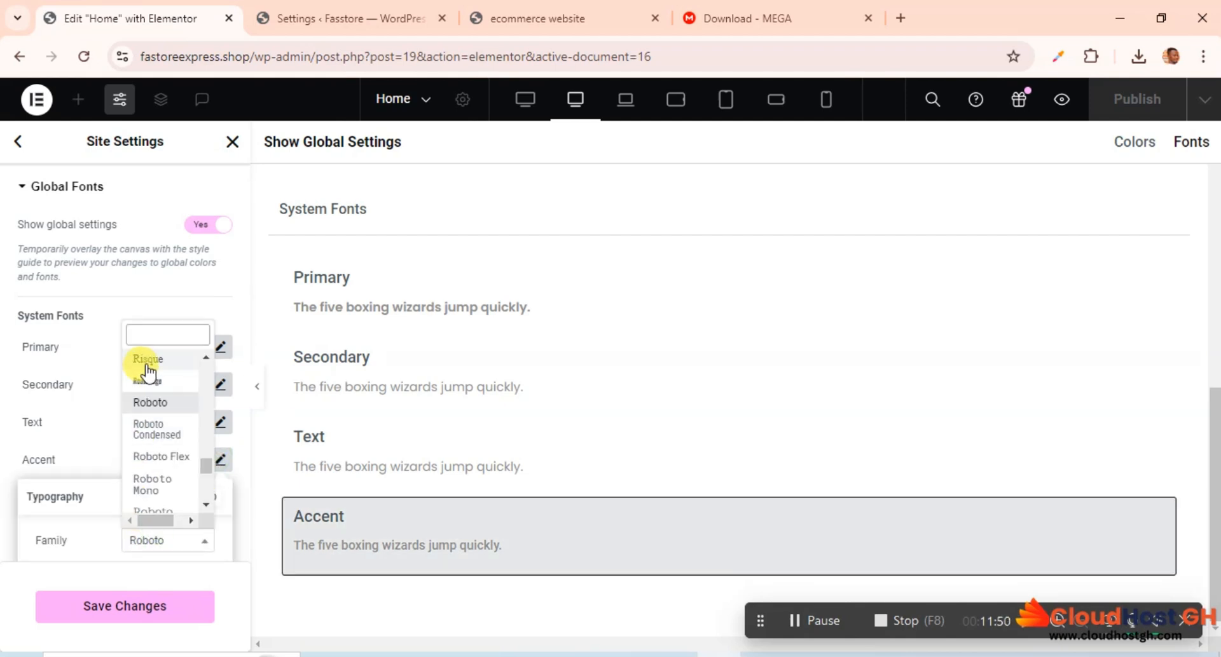
type("popp")
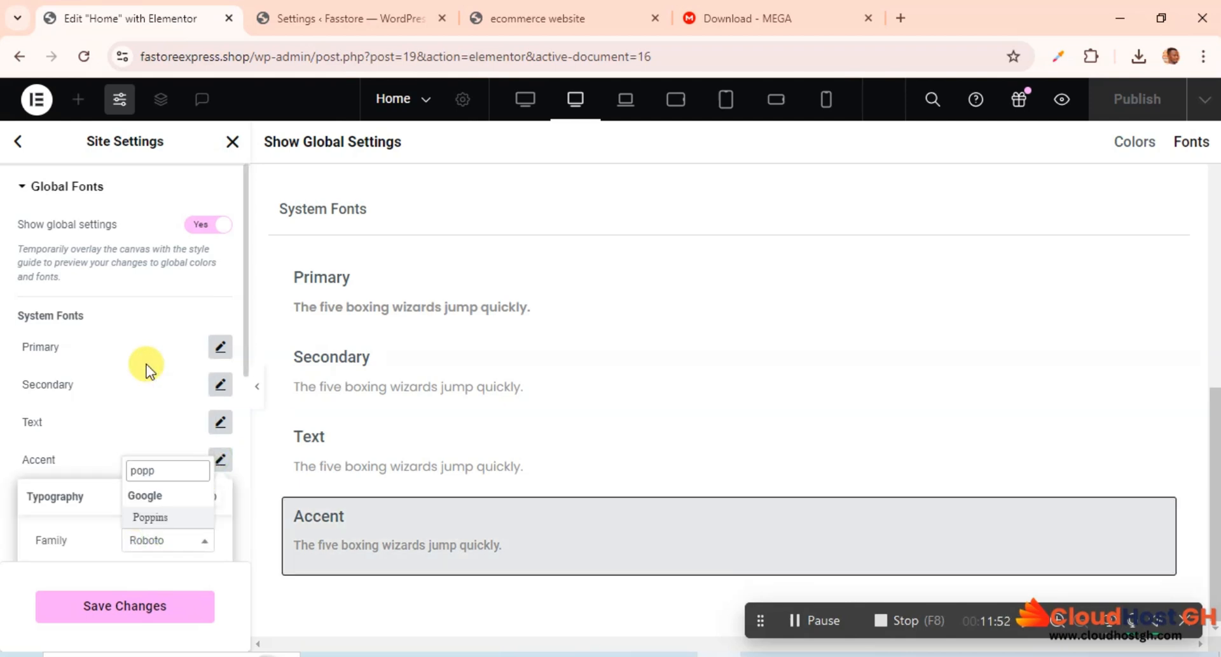
left_click(150, 518)
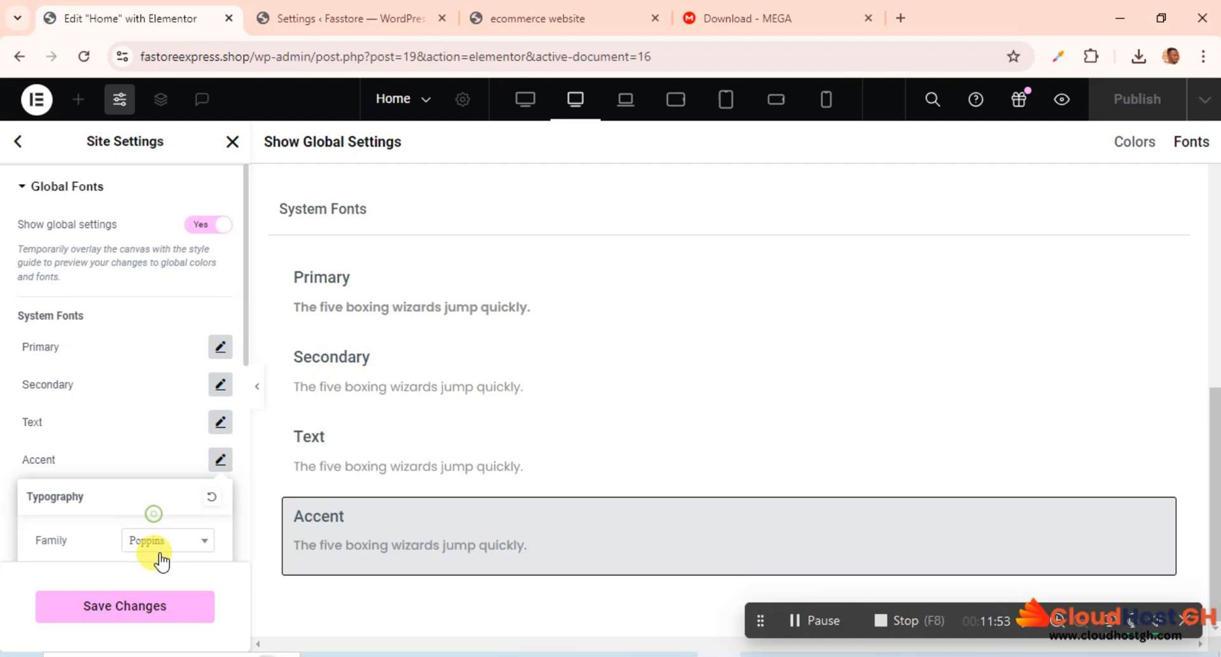
left_click(150, 607)
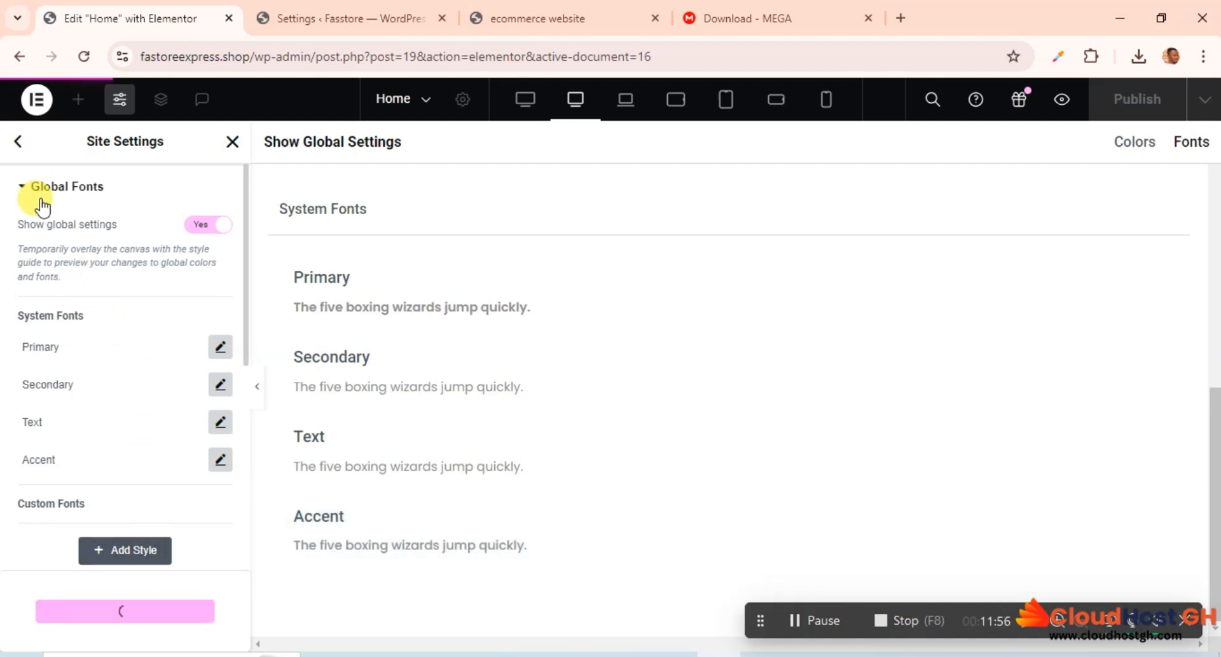
left_click(18, 143)
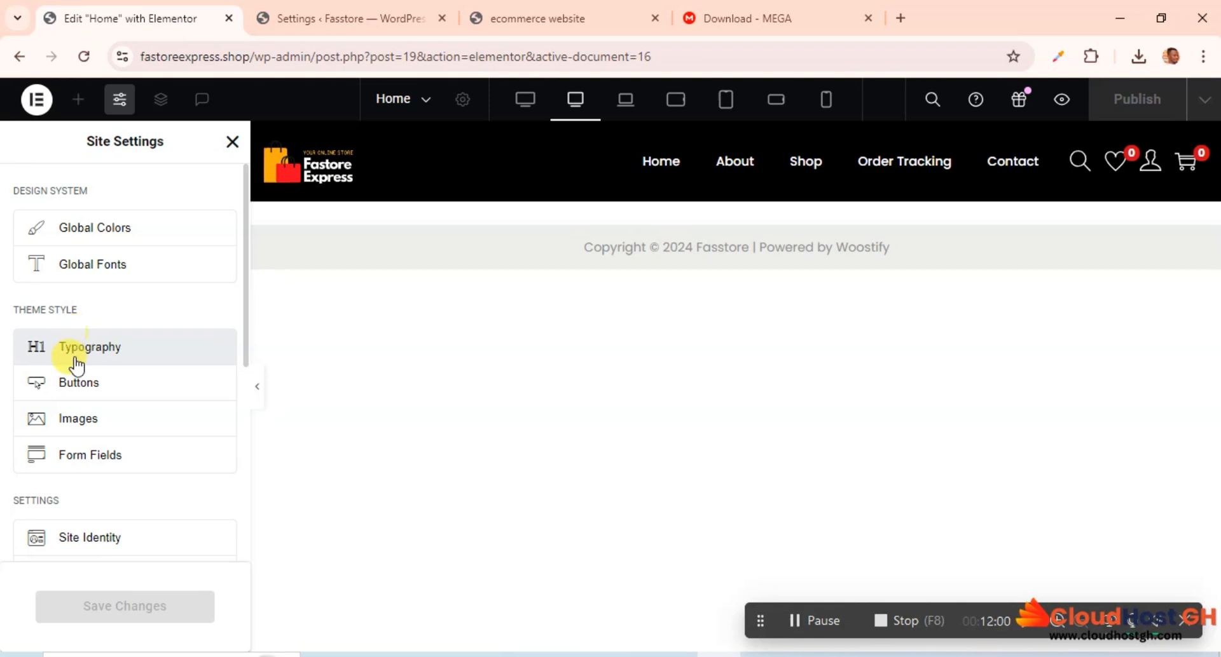
Step: In the theme style typography, set the Body font family to Poppins and save the changes
left_click(112, 349)
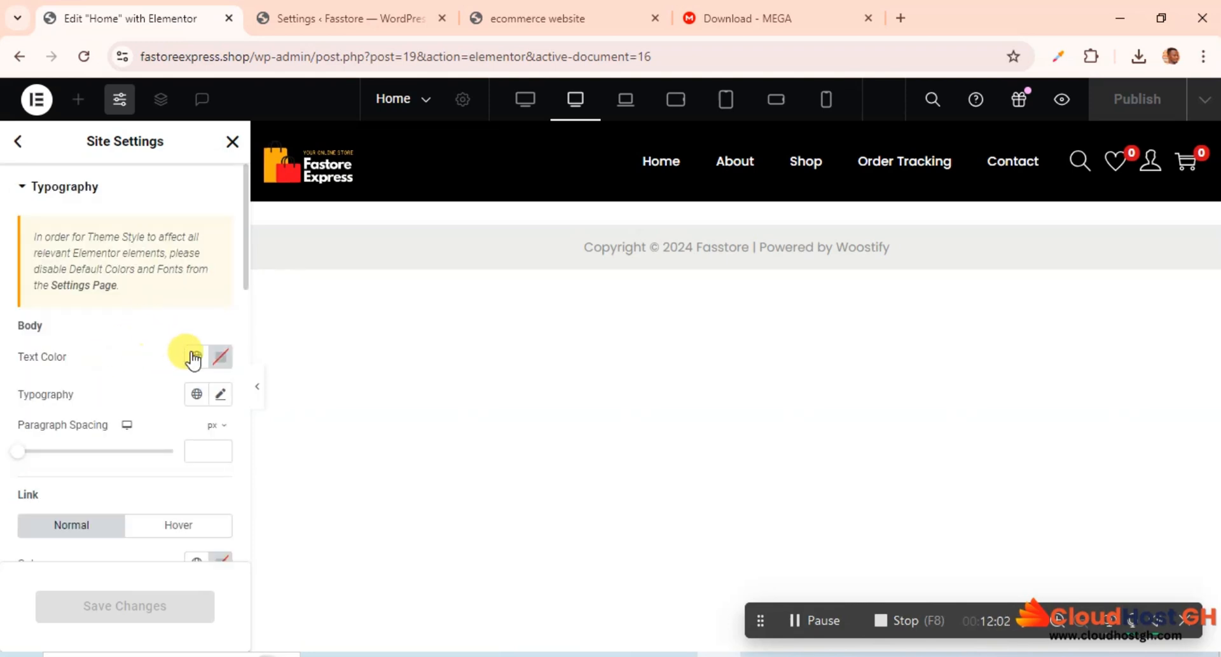
left_click(222, 397)
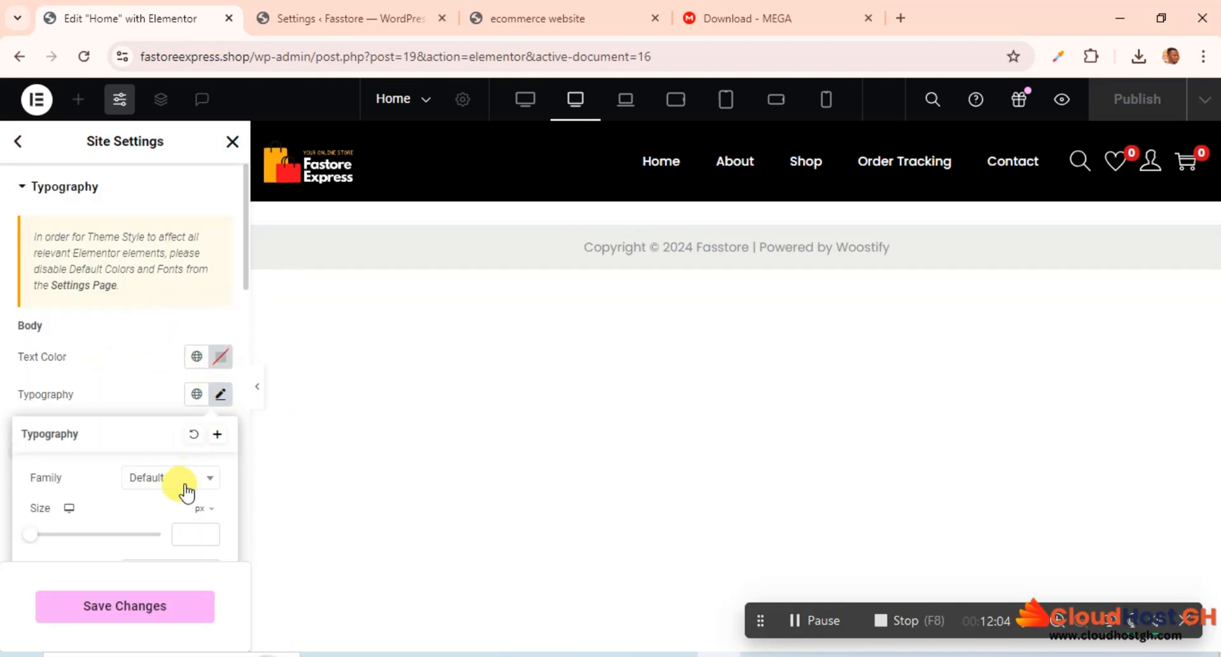
left_click(121, 369)
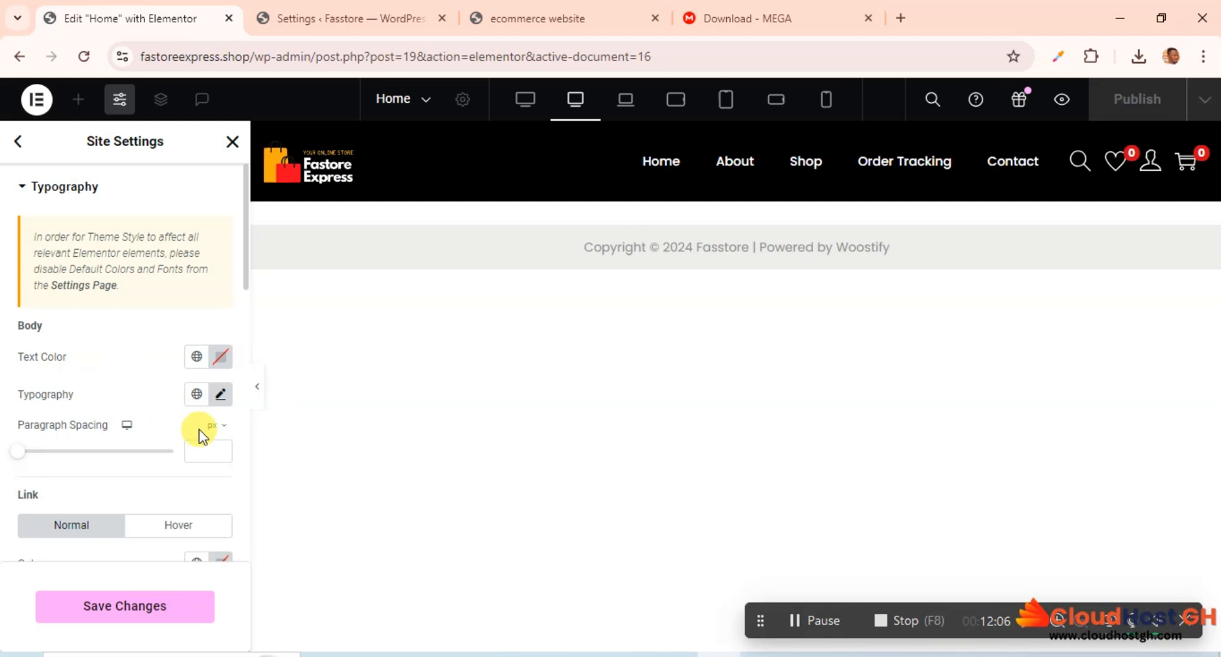
scroll(167, 421, "down", 3)
scroll(184, 356, "up", 3)
left_click(221, 396)
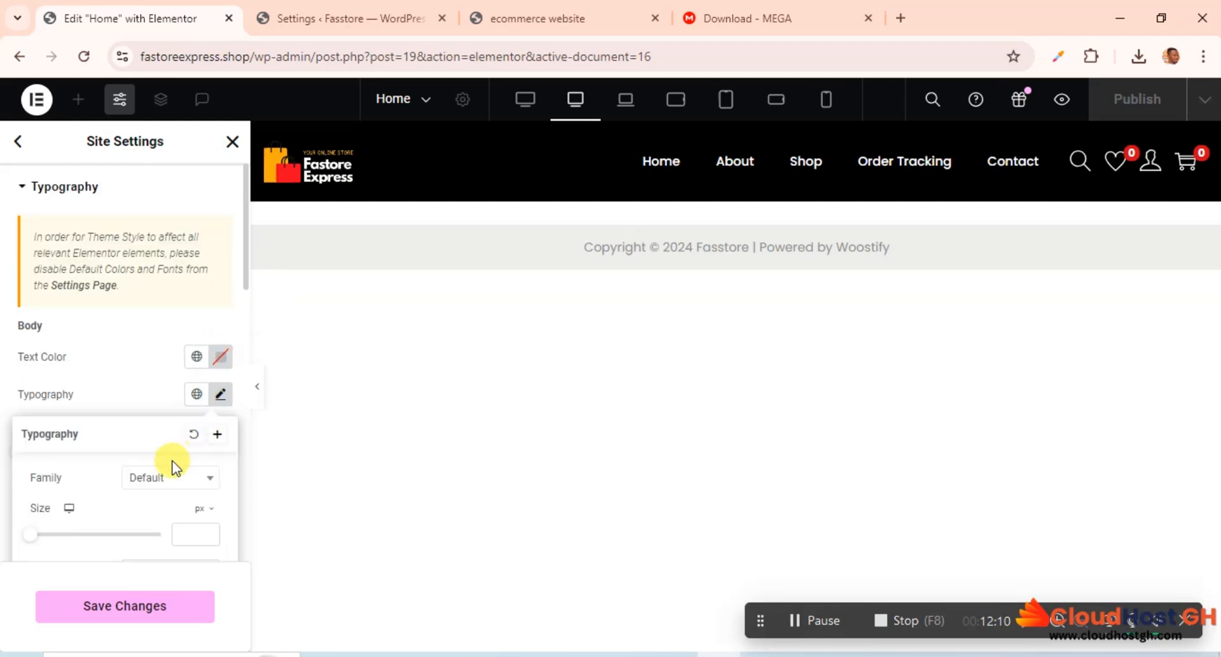
left_click(167, 479)
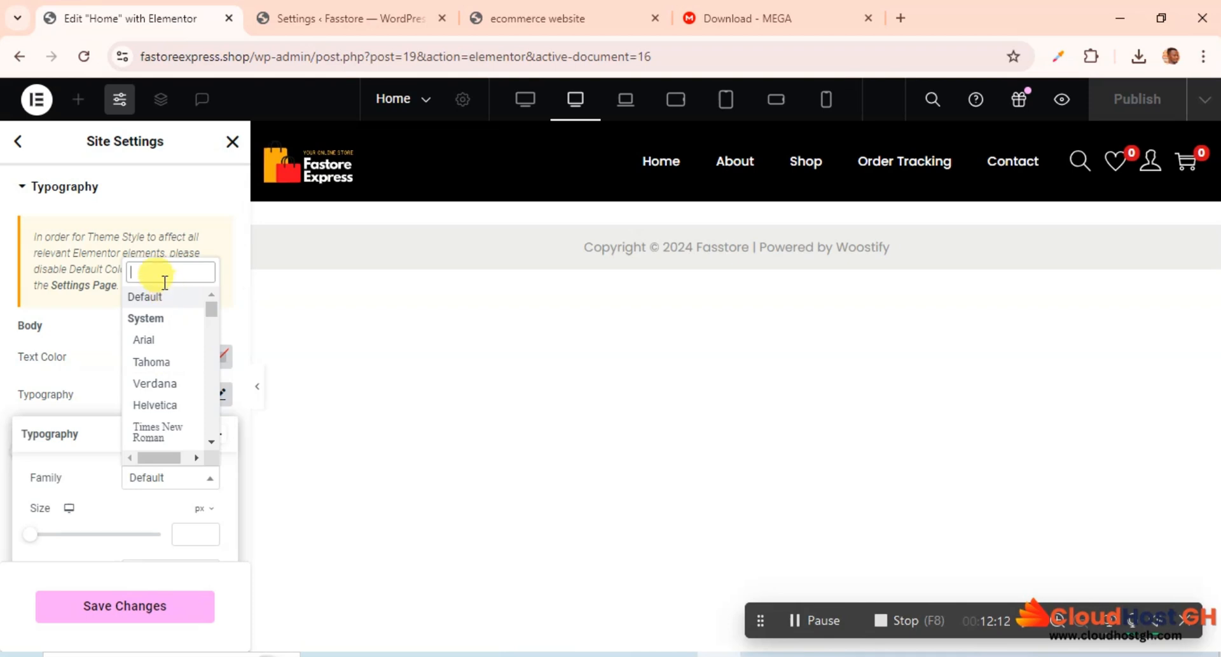
type("popp")
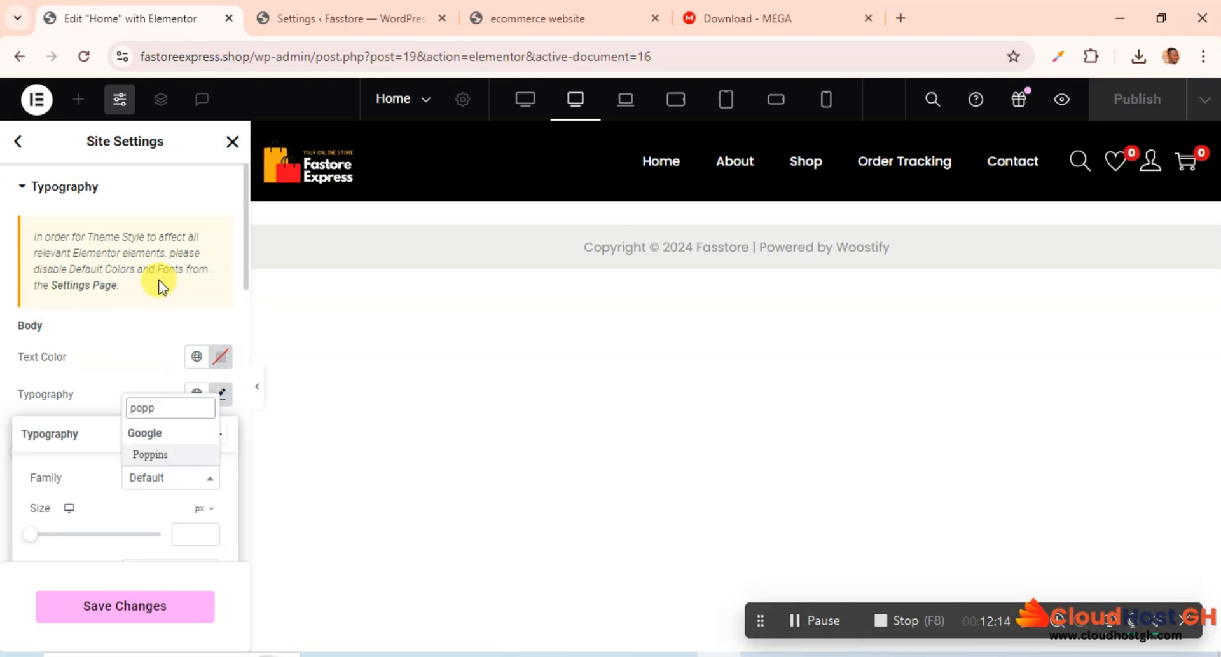
left_click(156, 455)
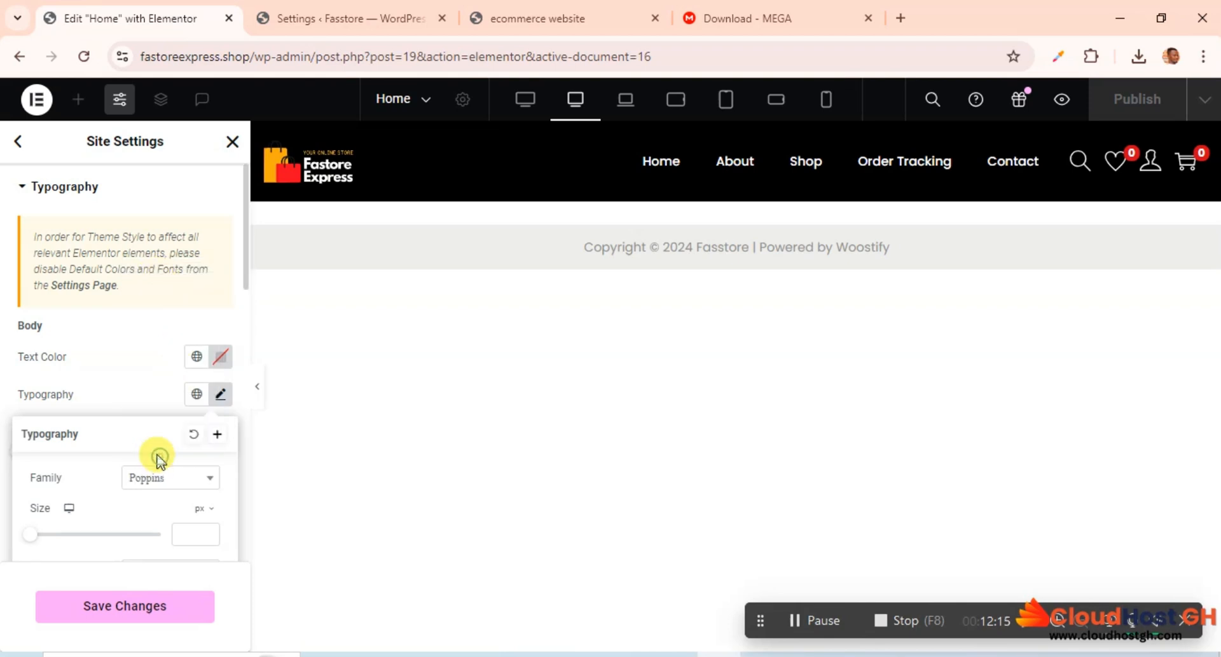
left_click(134, 369)
left_click(136, 605)
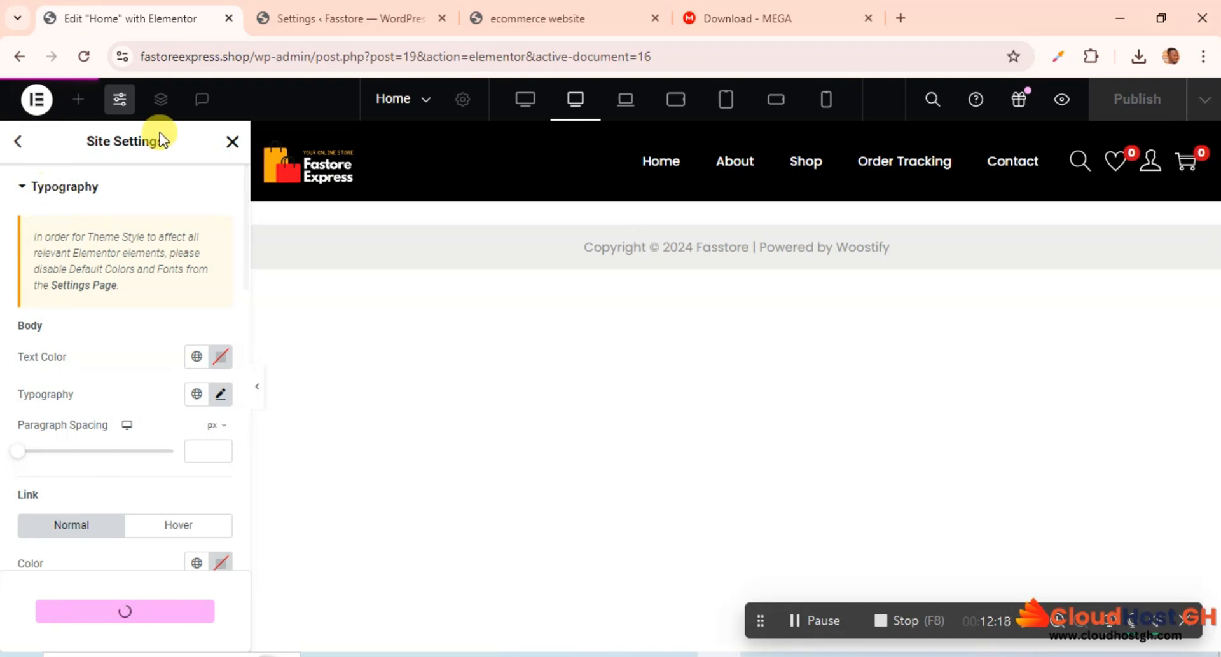
Step: Leave the site settings and return to the Home page's widget editing view
left_click(18, 141)
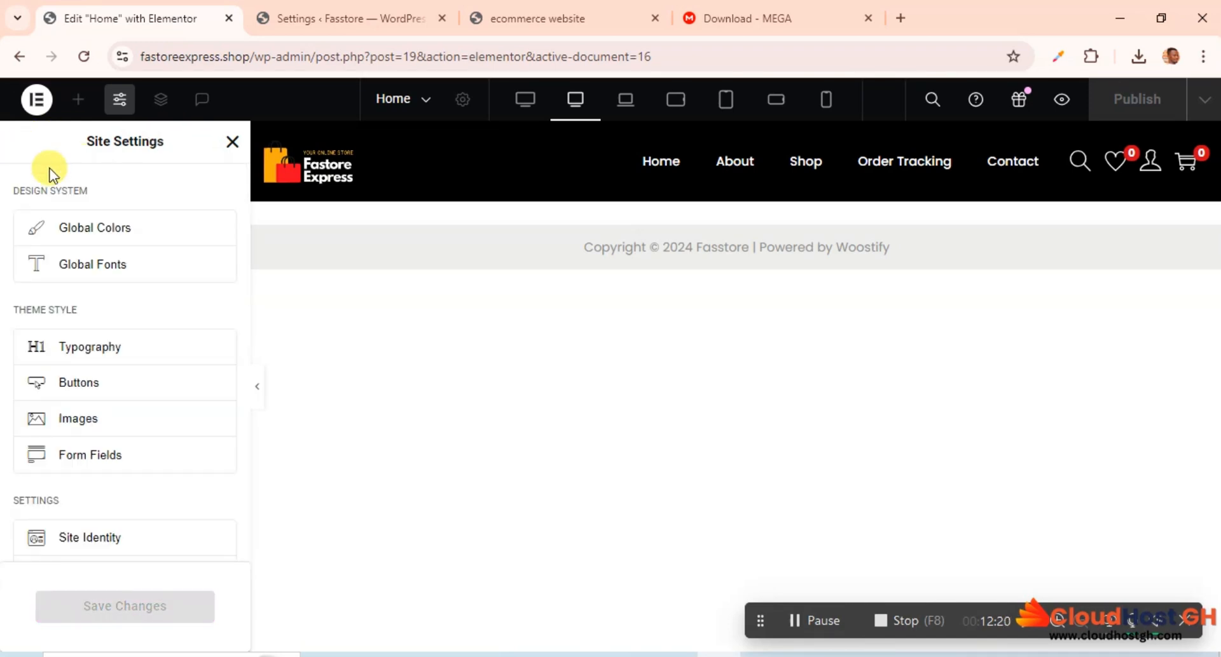
scroll(131, 365, "down", 4)
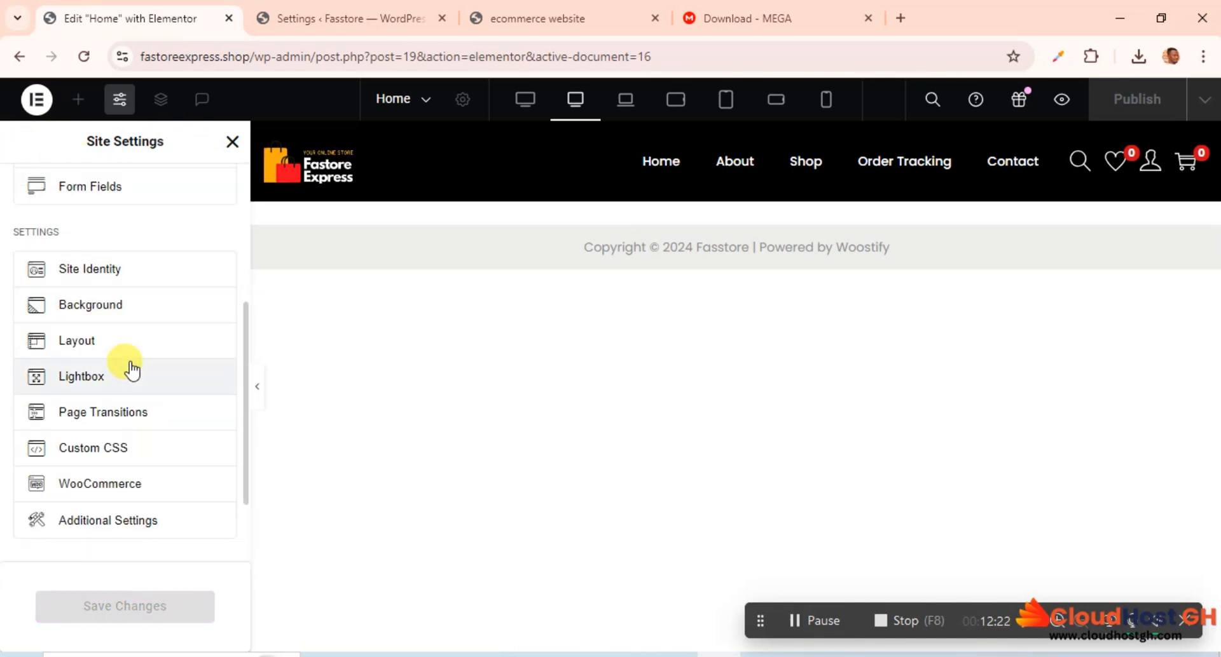
scroll(132, 369, "up", 4)
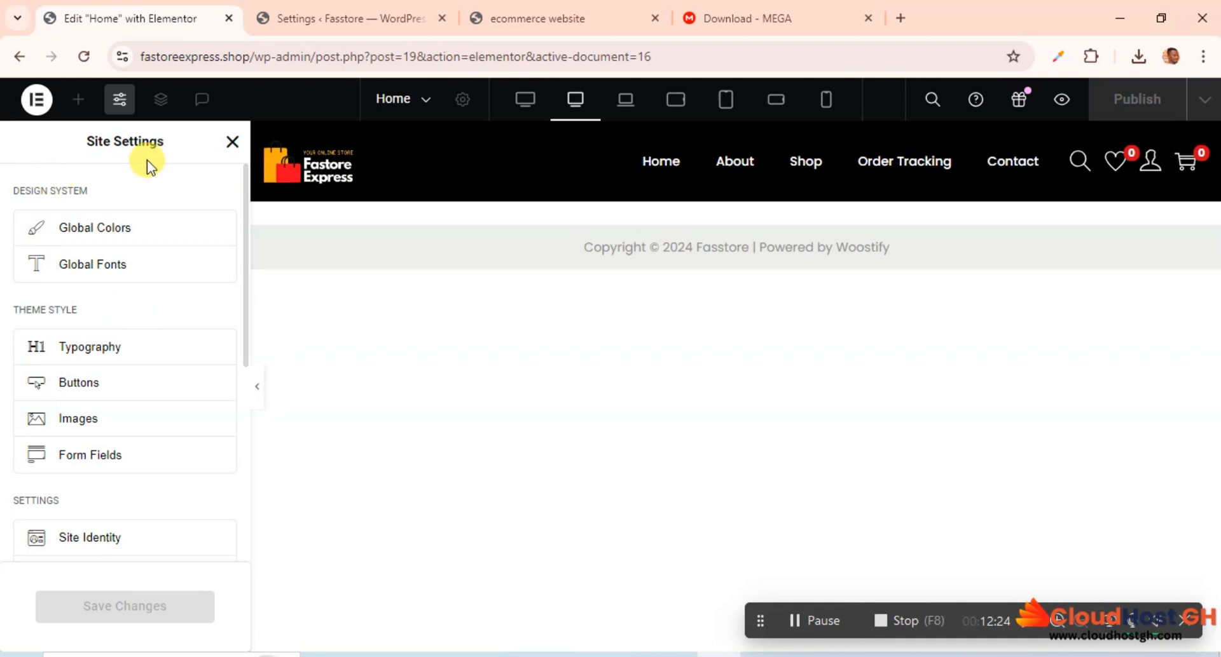
left_click(231, 142)
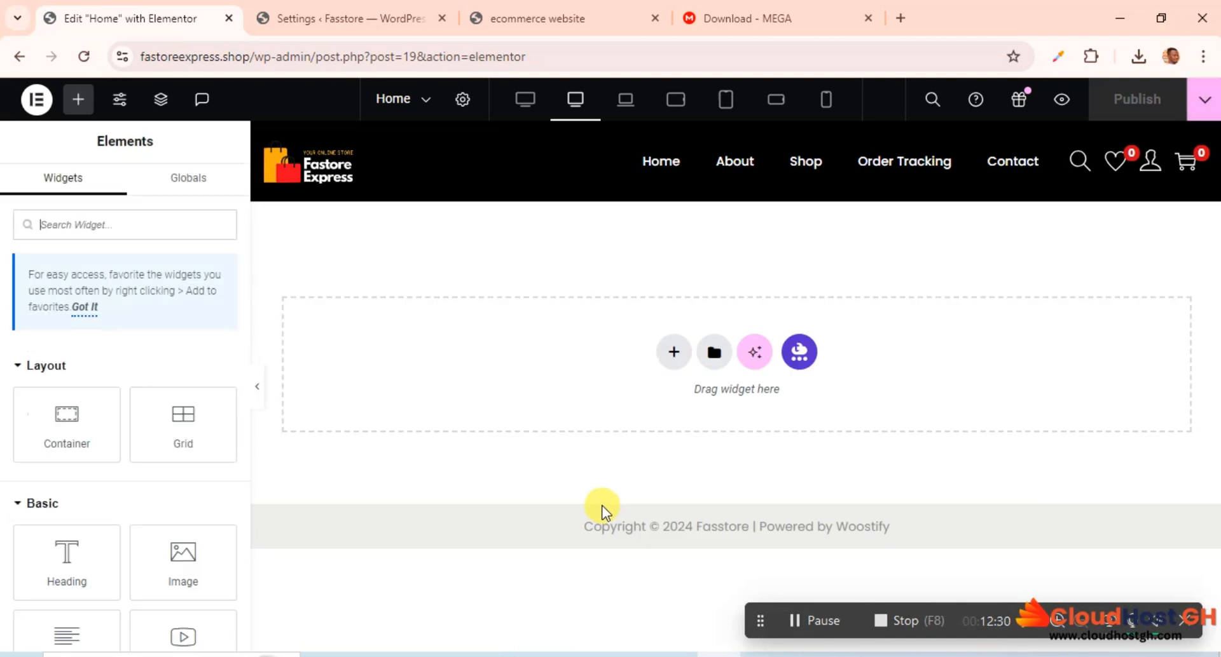
Step: Add a Flexbox container with the single vertical-direction structure to the empty Home page
left_click(673, 353)
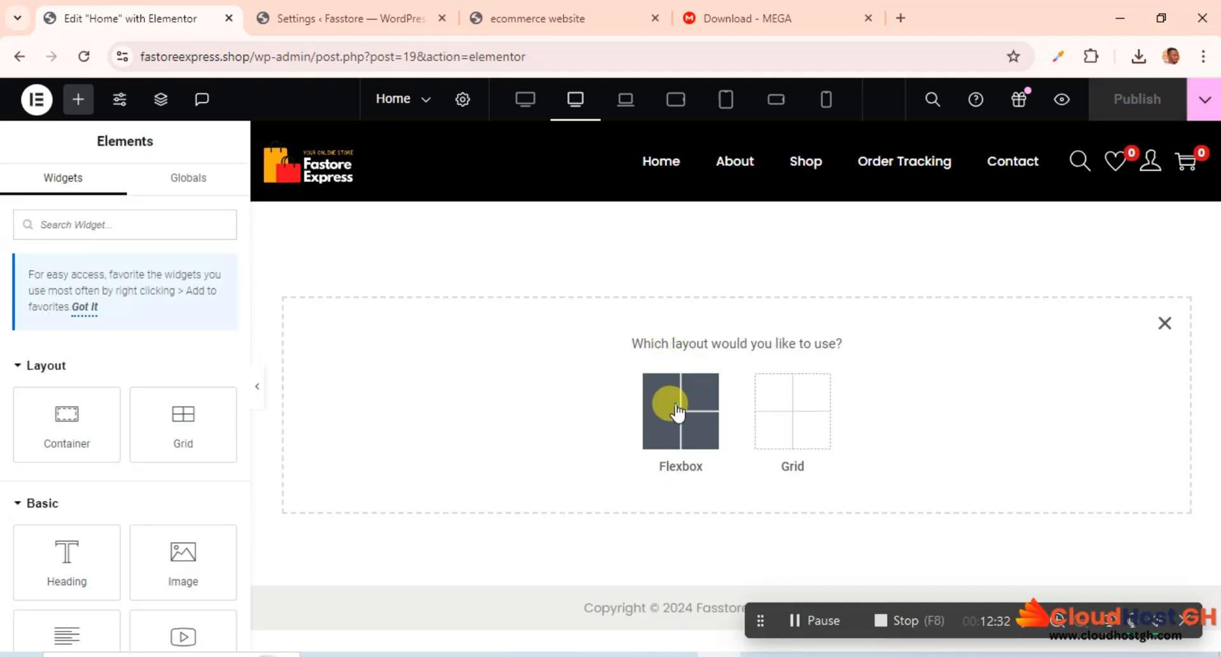
left_click(678, 412)
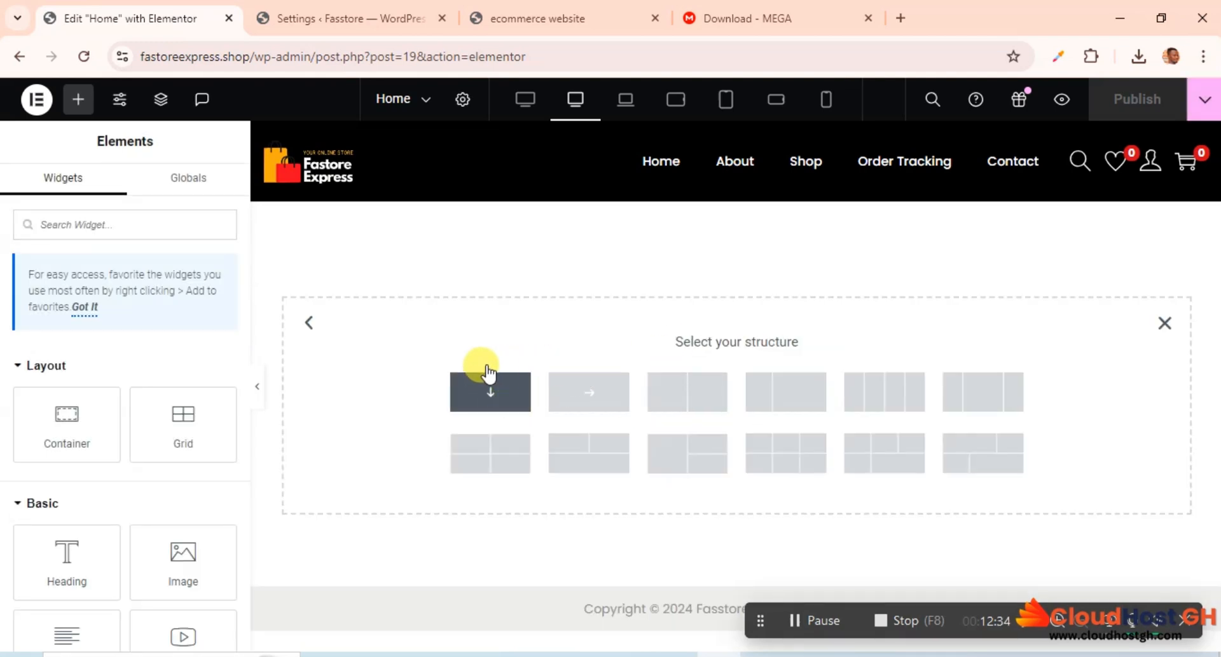
left_click(488, 374)
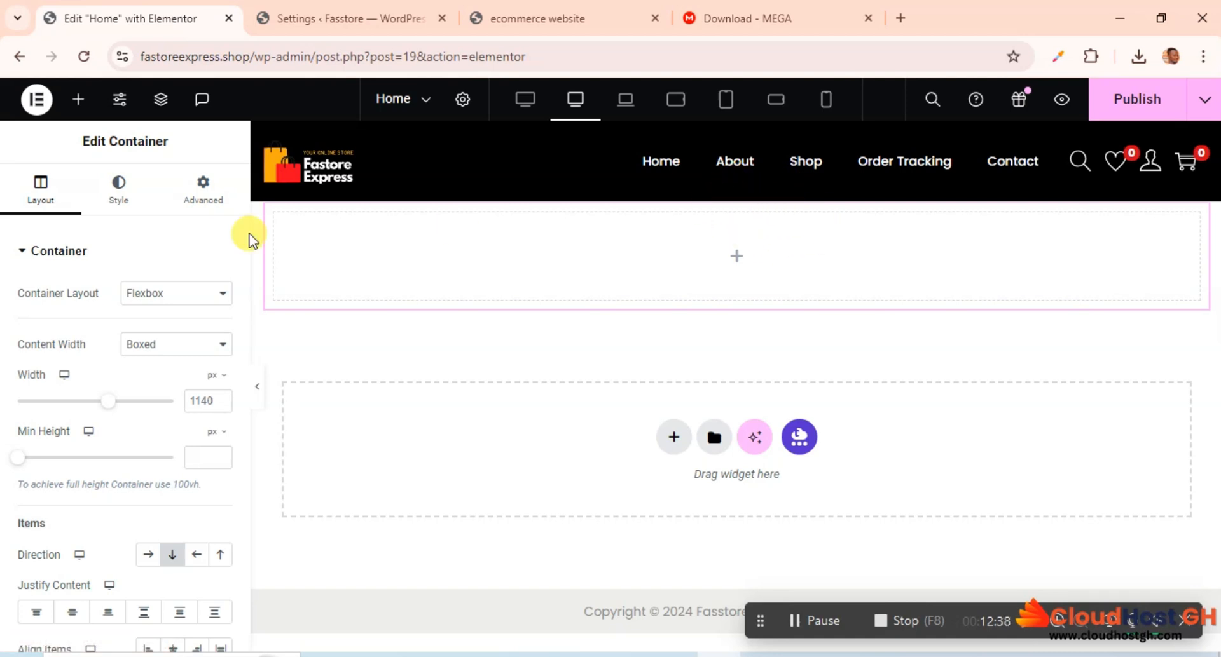
Step: Open the site settings and look through the design system, theme style and general settings categories
left_click(161, 99)
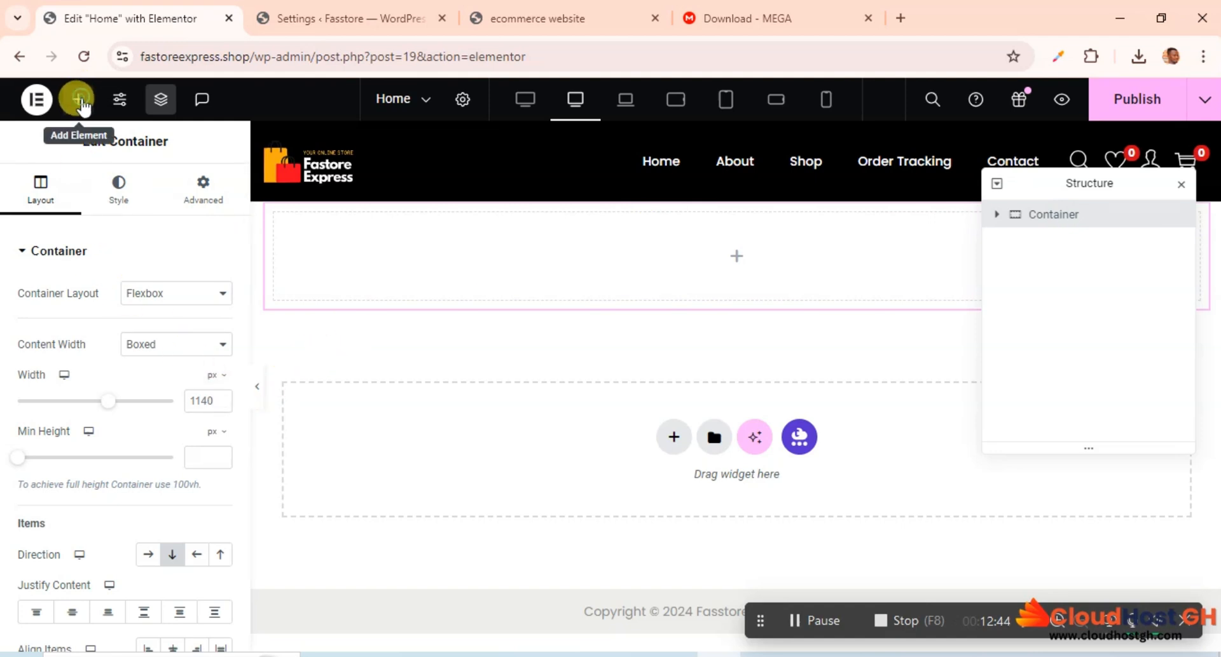
left_click(79, 100)
left_click(120, 102)
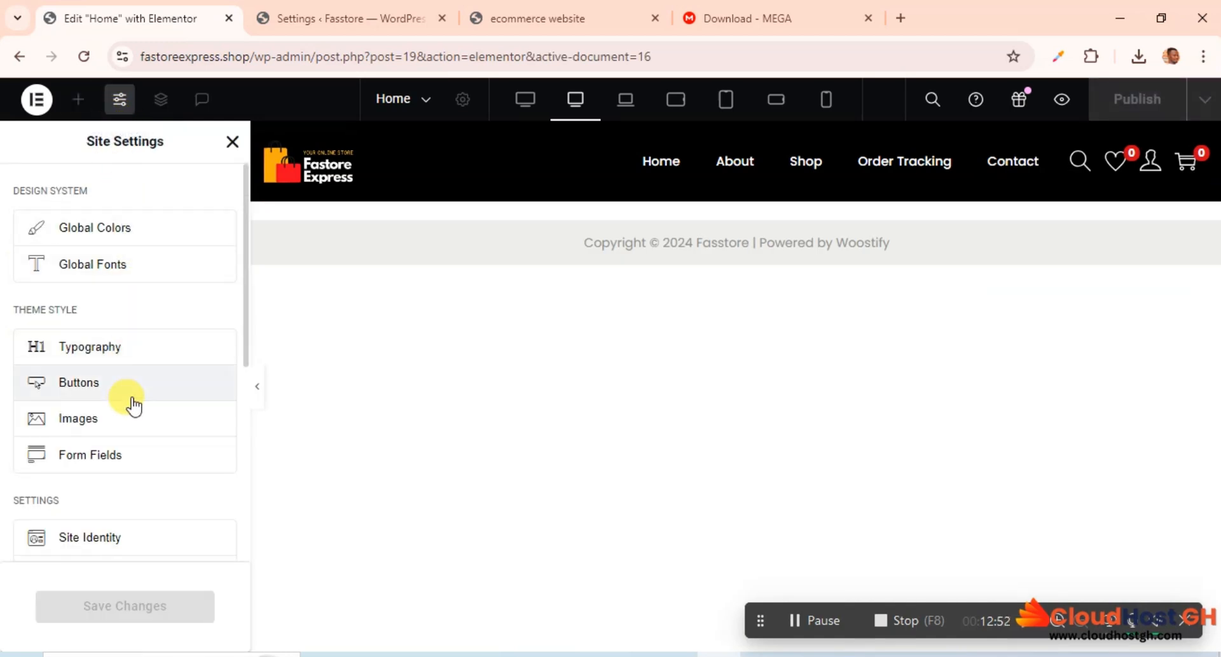
scroll(131, 414, "down", 5)
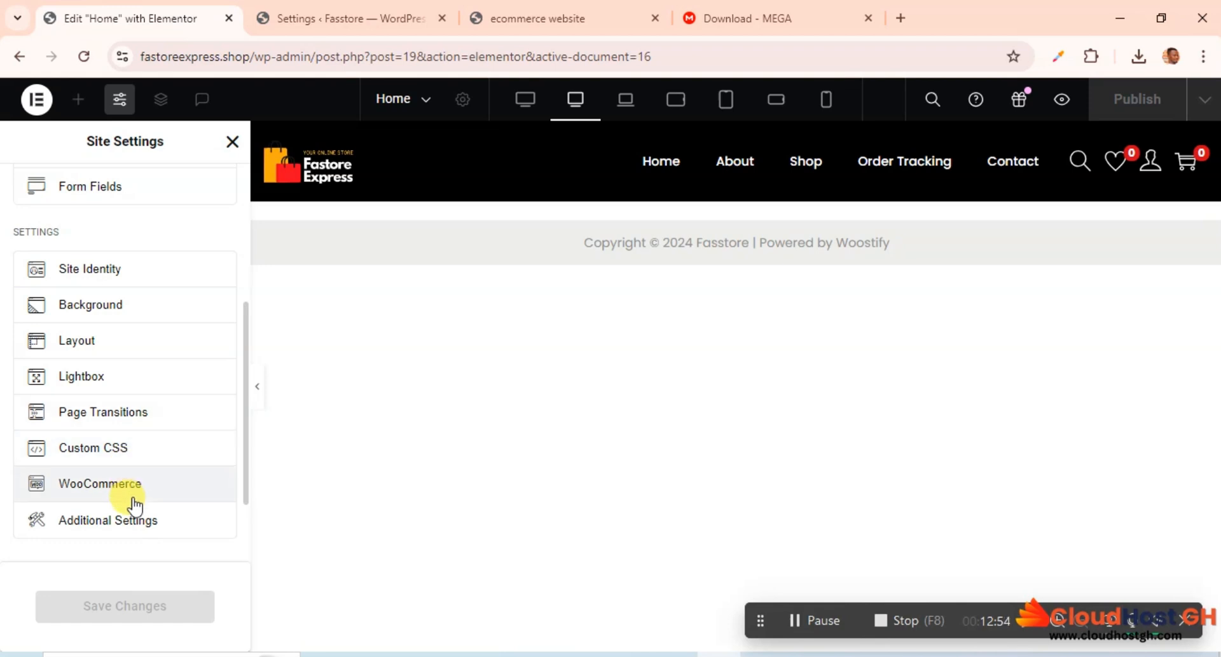
scroll(134, 502, "down", 2)
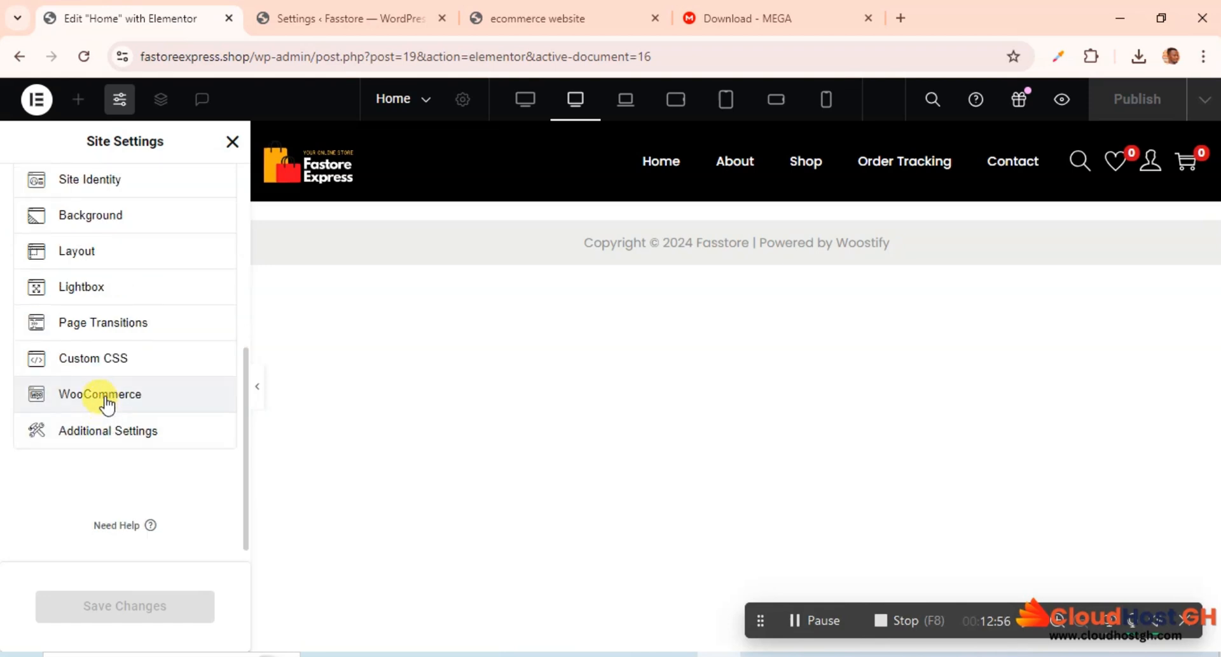
scroll(103, 403, "up", 2)
scroll(105, 402, "up", 2)
scroll(105, 402, "up", 4)
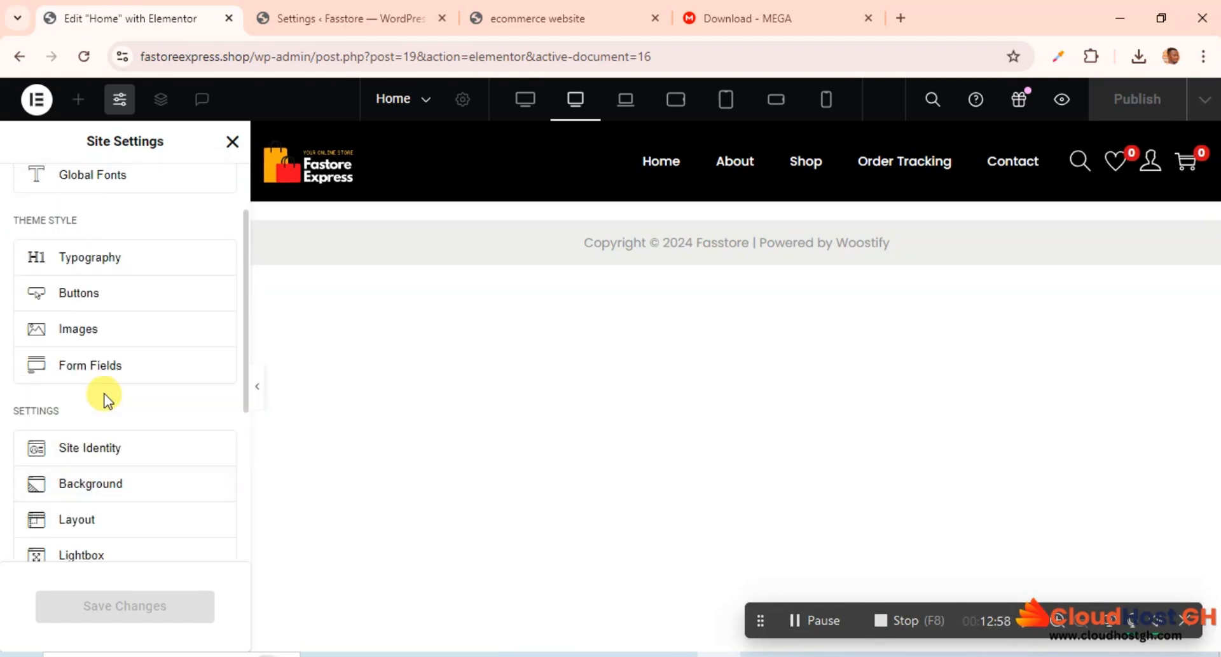
scroll(123, 280, "down", 5)
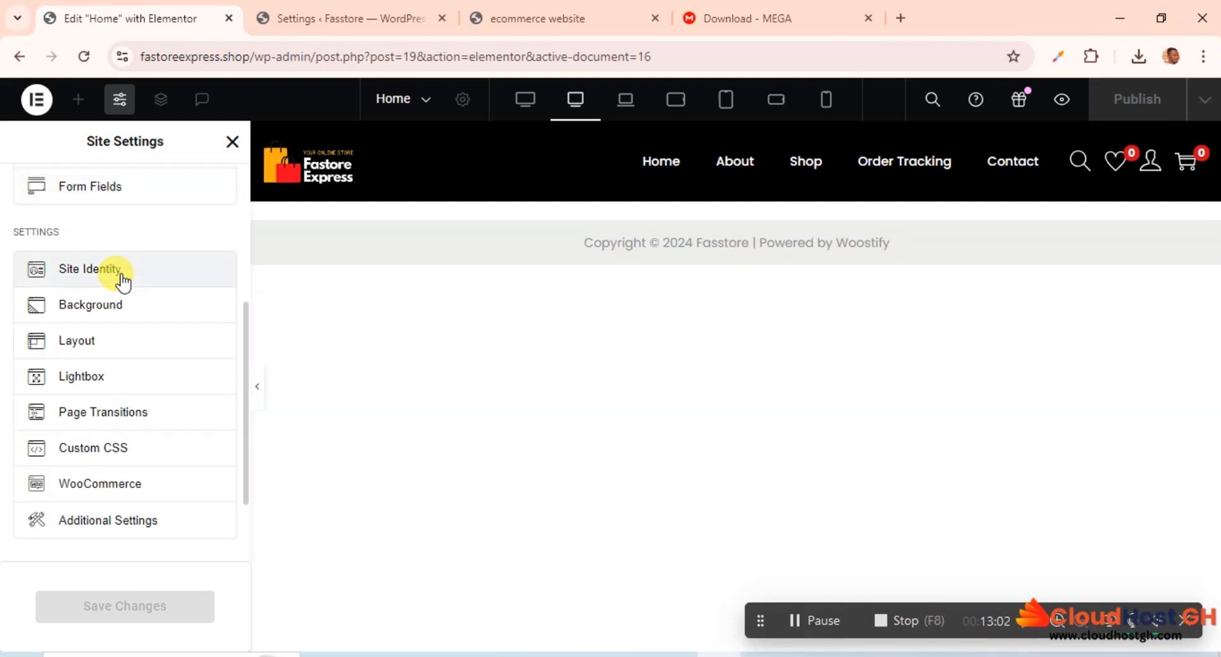
scroll(123, 280, "down", 2)
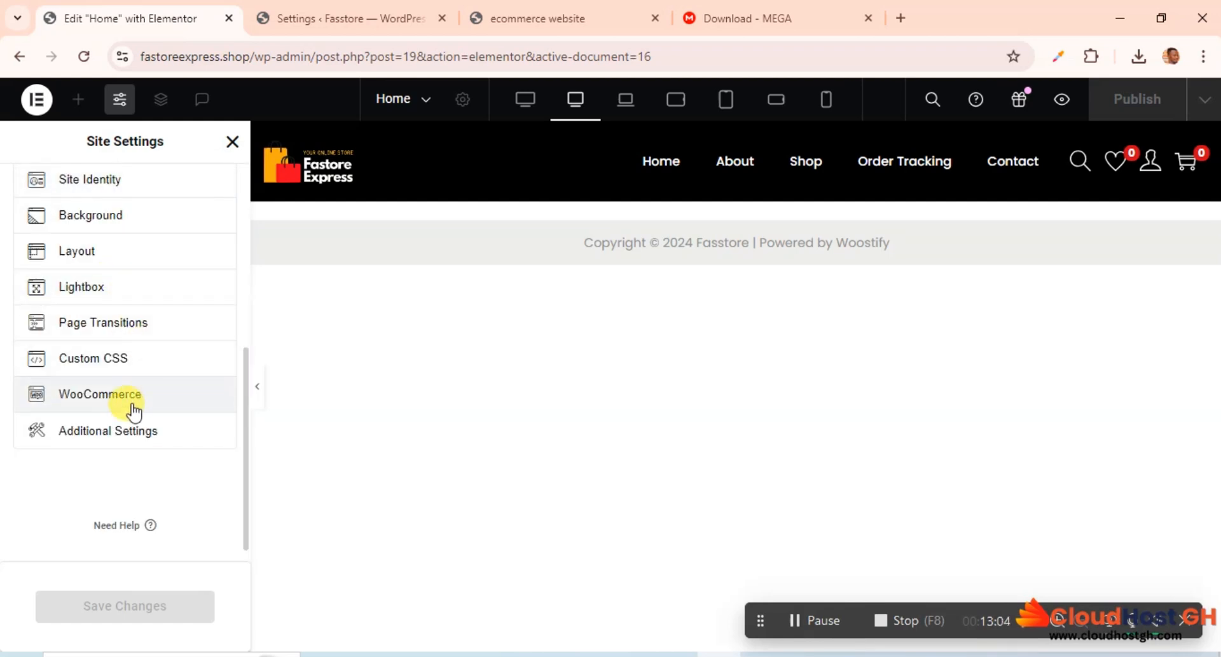
Step: Try opening the Additional Settings from the site settings, close the pages it opens and look over the settings list again
left_click(113, 439)
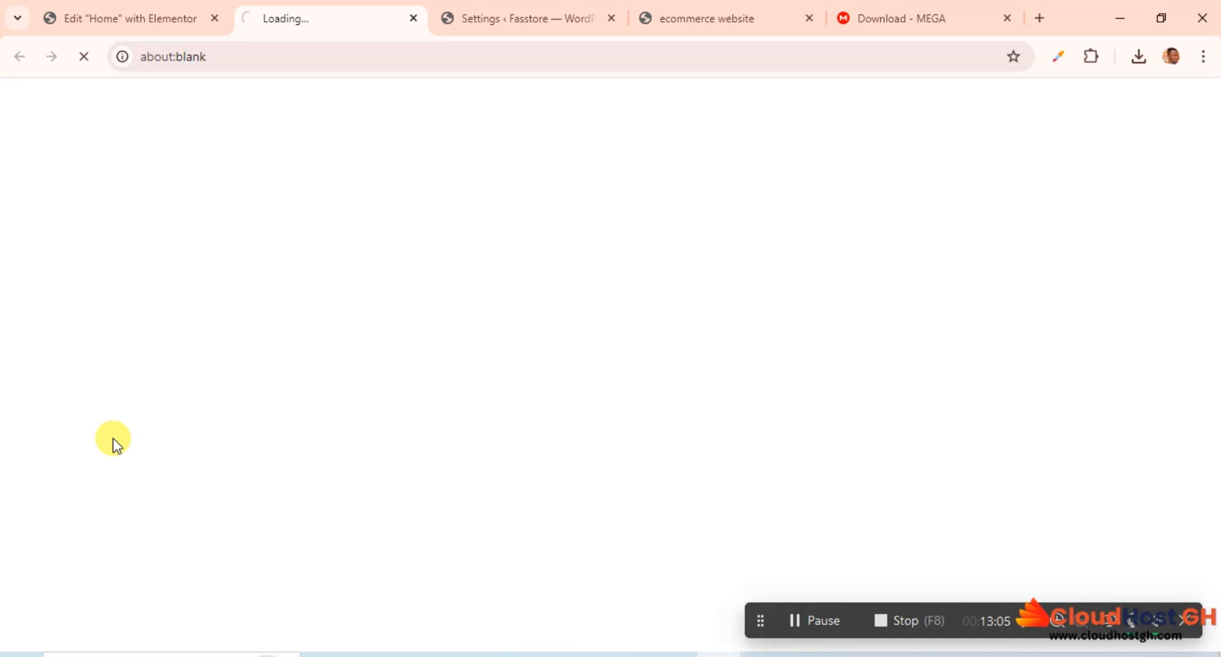
left_click(412, 19)
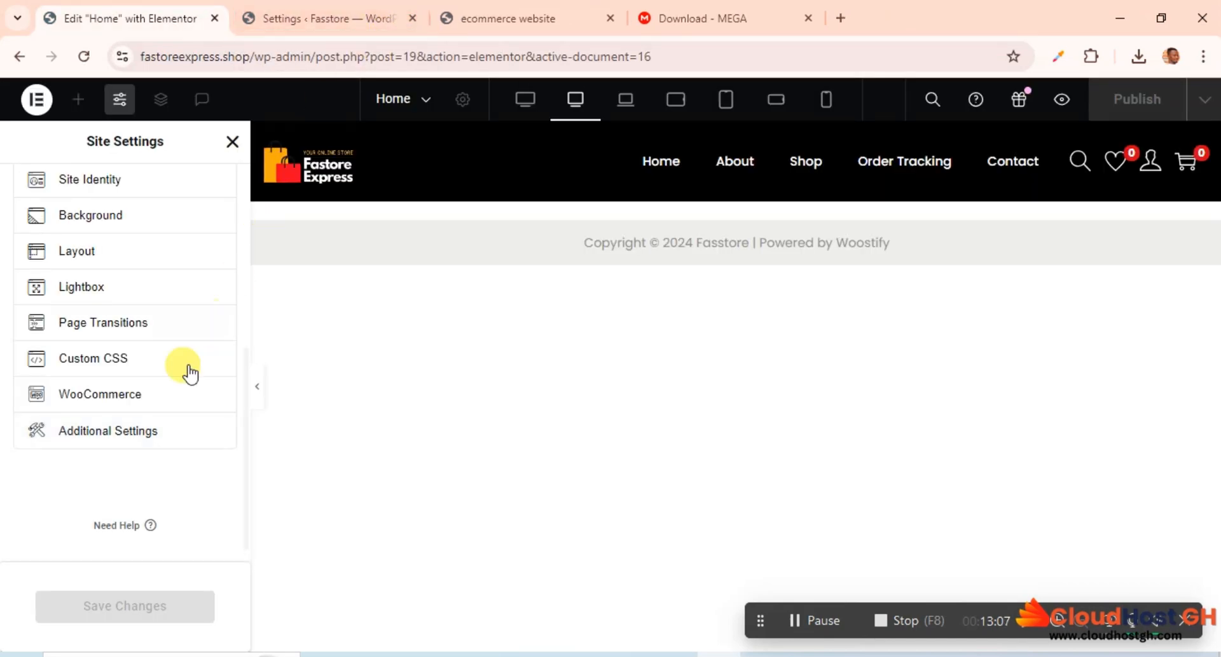
left_click(115, 437)
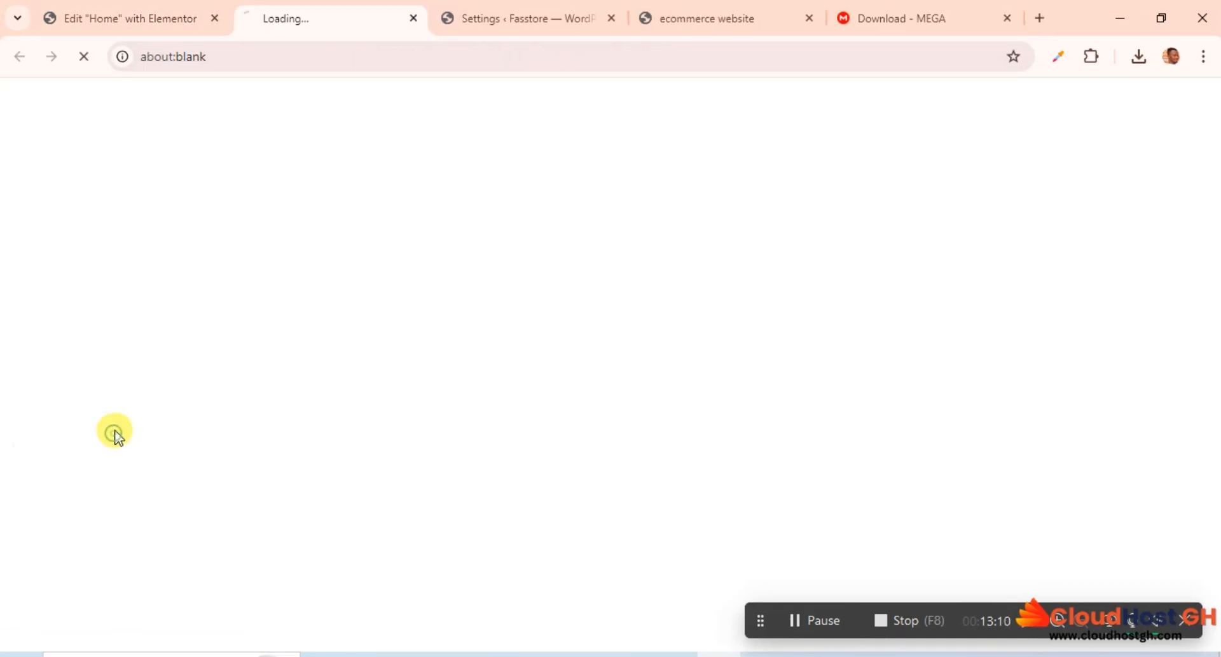
left_click(413, 18)
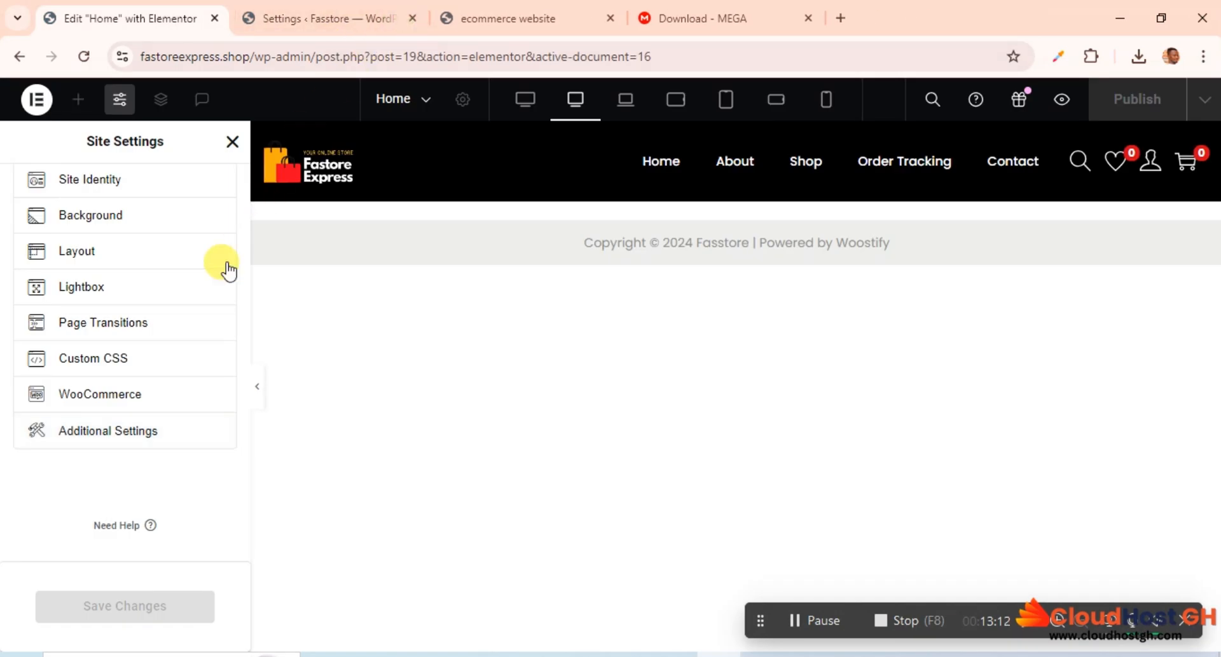
scroll(159, 368, "up", 5)
scroll(148, 372, "up", 2)
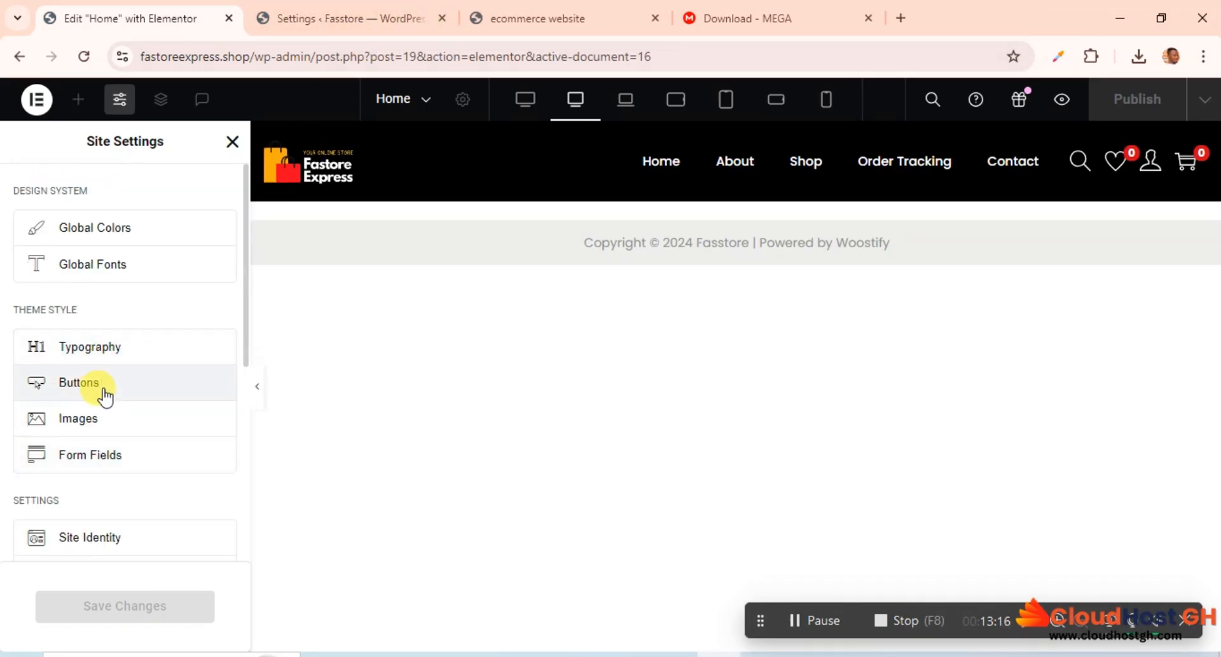
scroll(104, 399, "down", 6)
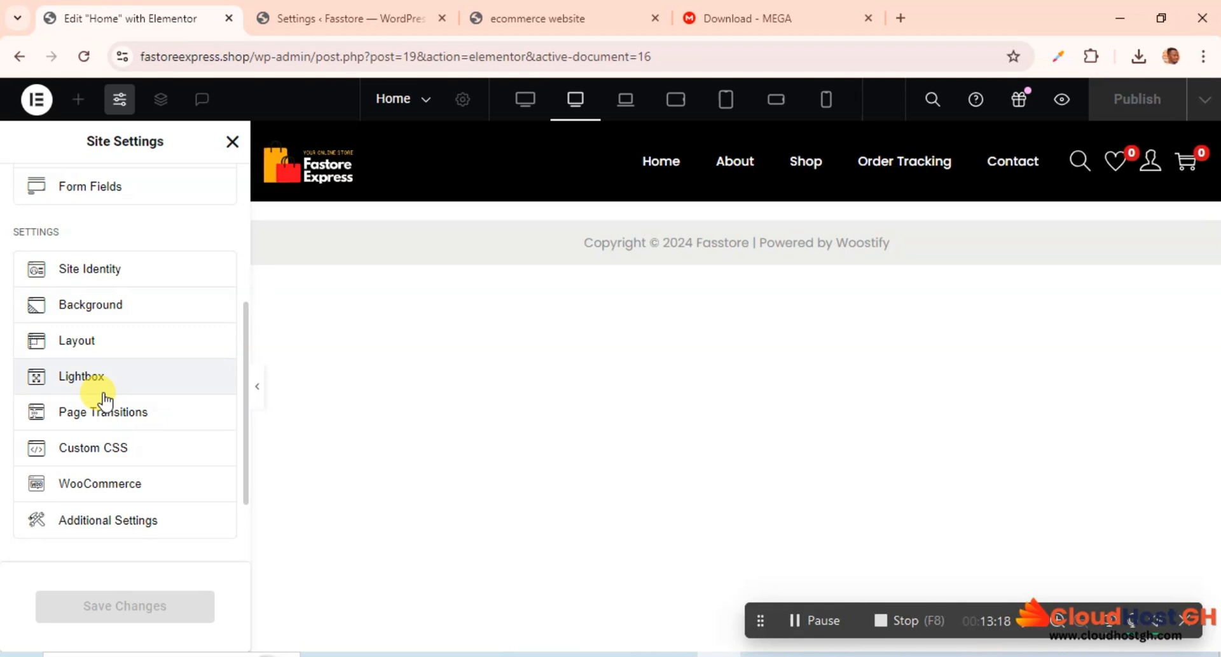
scroll(104, 399, "up", 6)
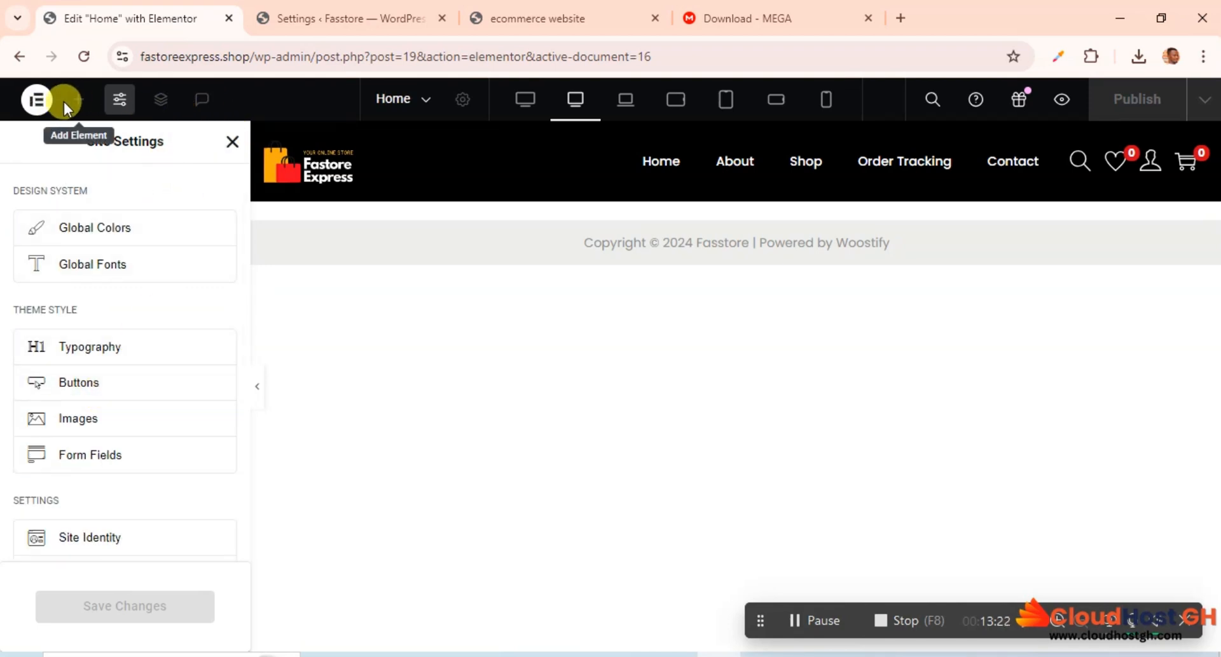
Step: Try to open the User Preferences while in the site settings, and leave the site settings for the Home page editor
left_click(37, 98)
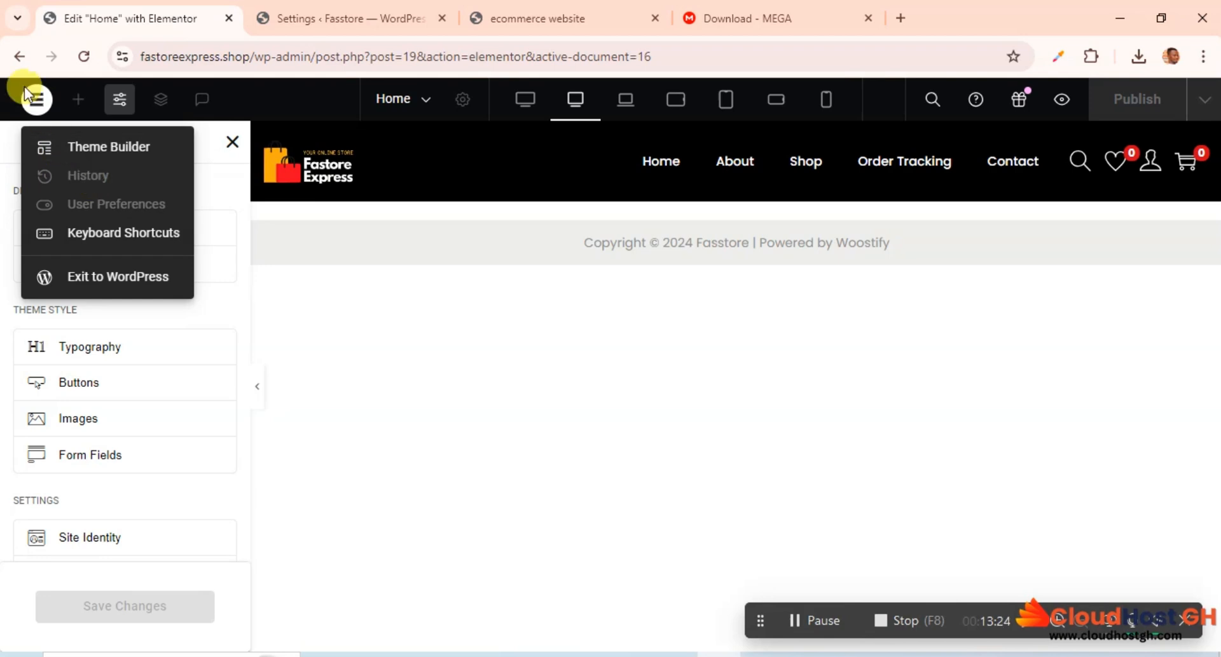
left_click(36, 98)
left_click(36, 99)
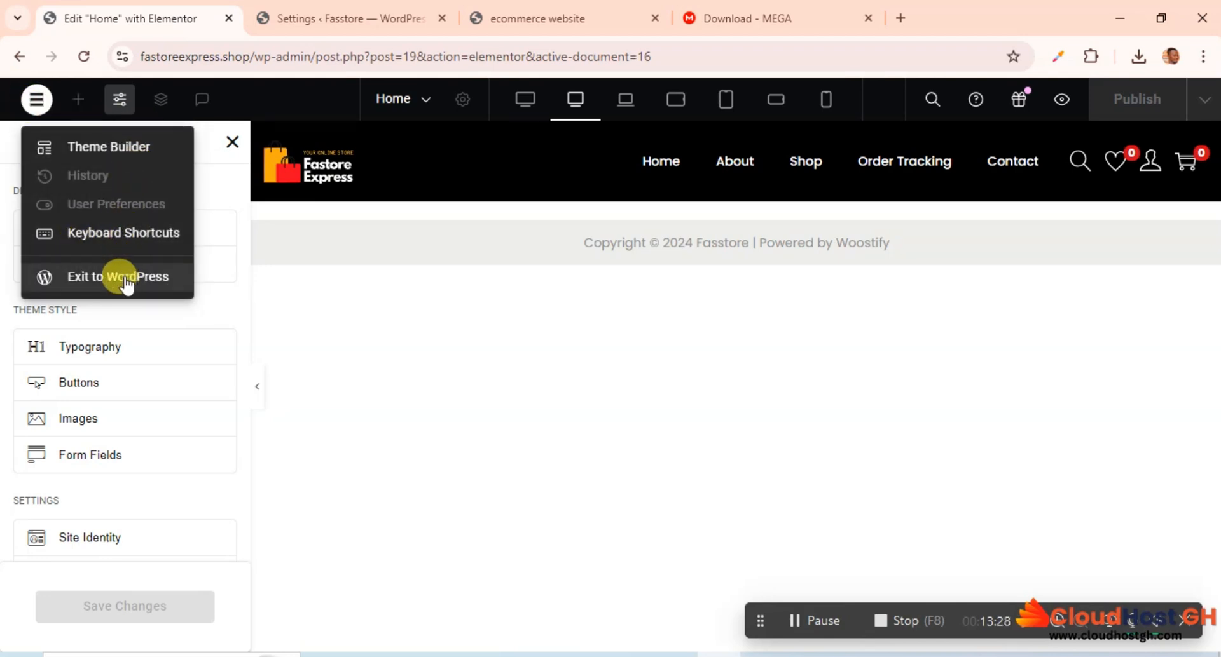
left_click(70, 204)
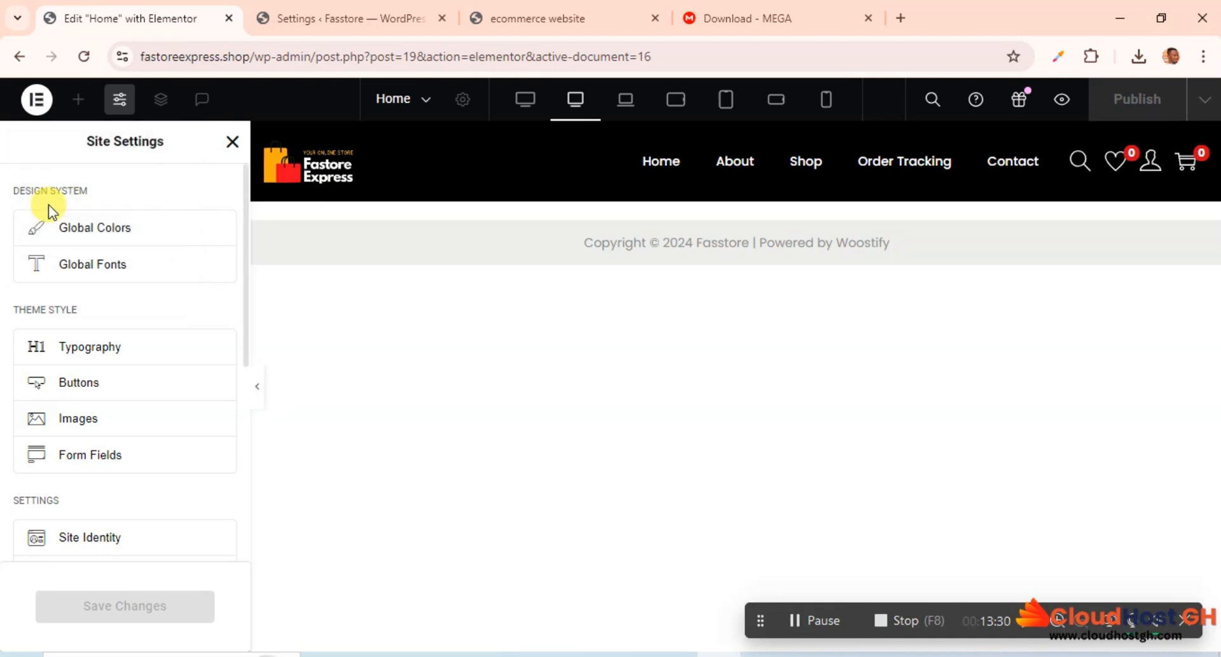
left_click(38, 97)
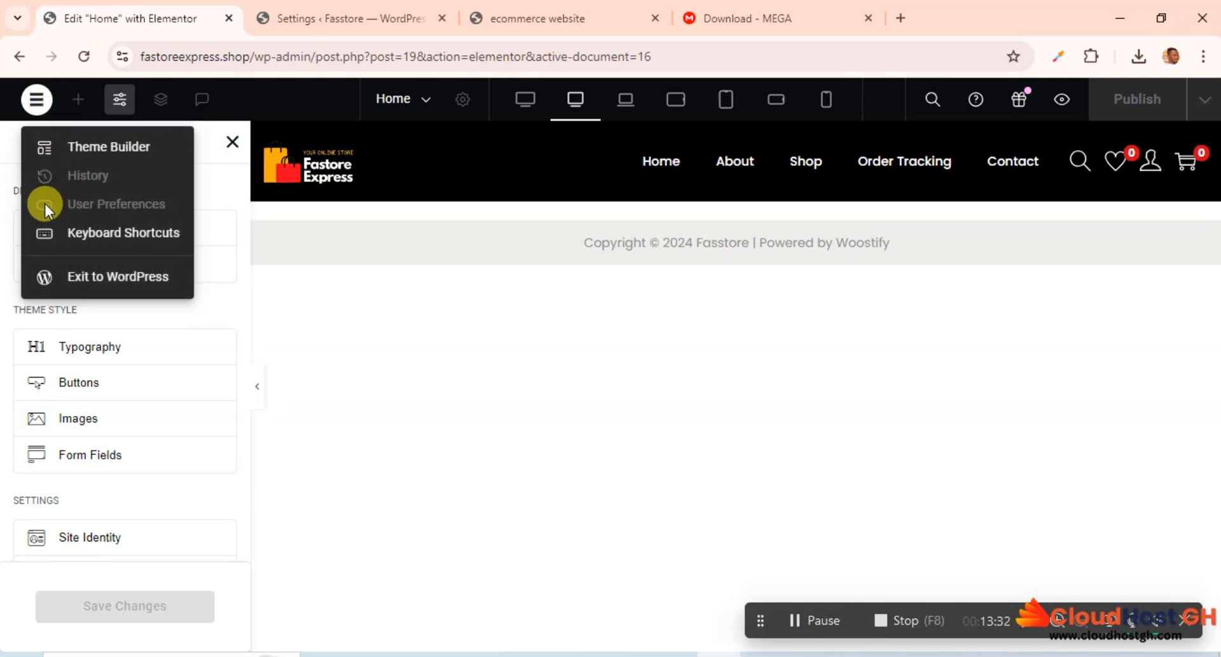
left_click(45, 204)
left_click(36, 99)
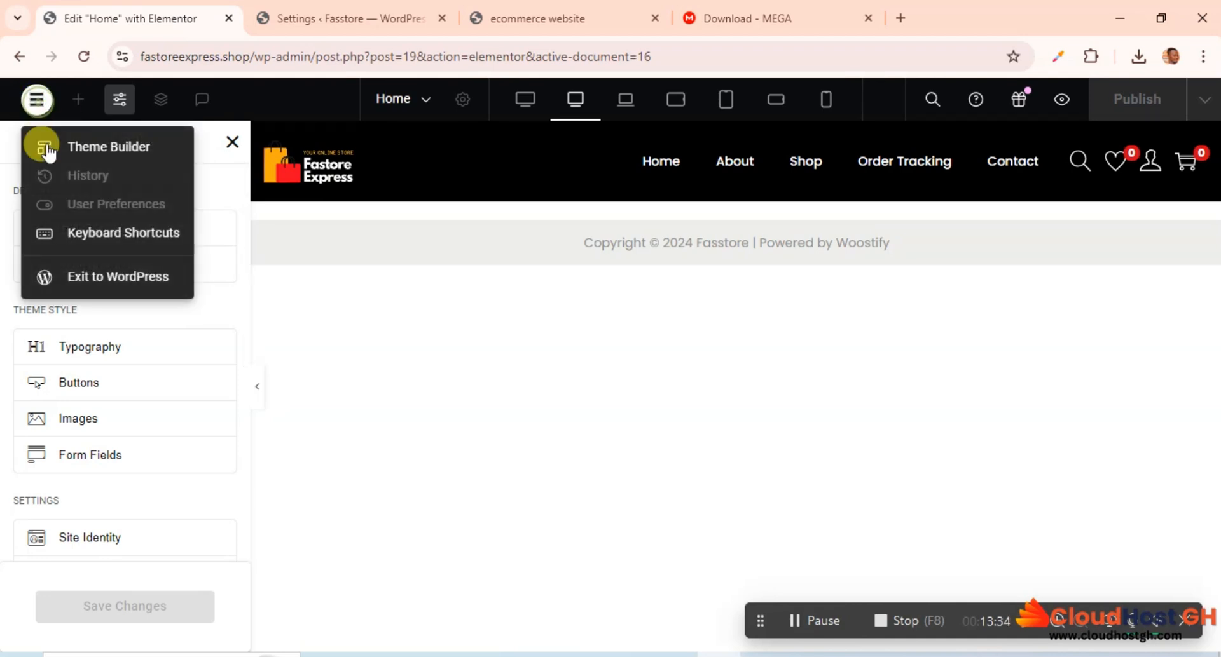
left_click(111, 207)
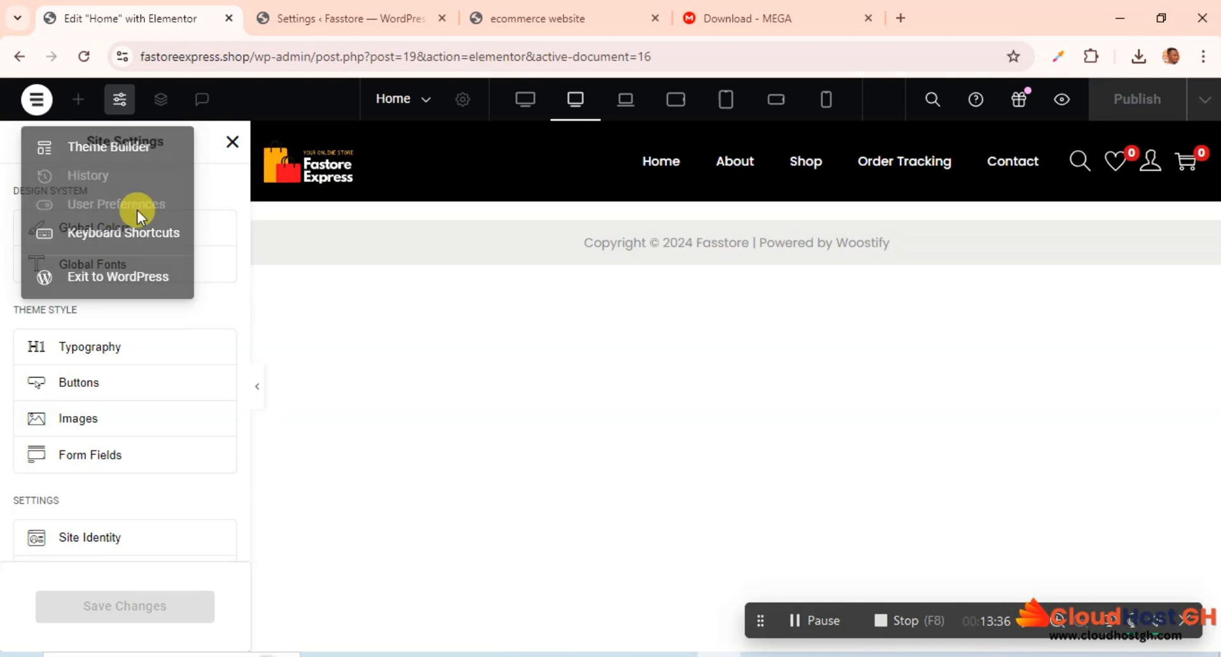
left_click(37, 97)
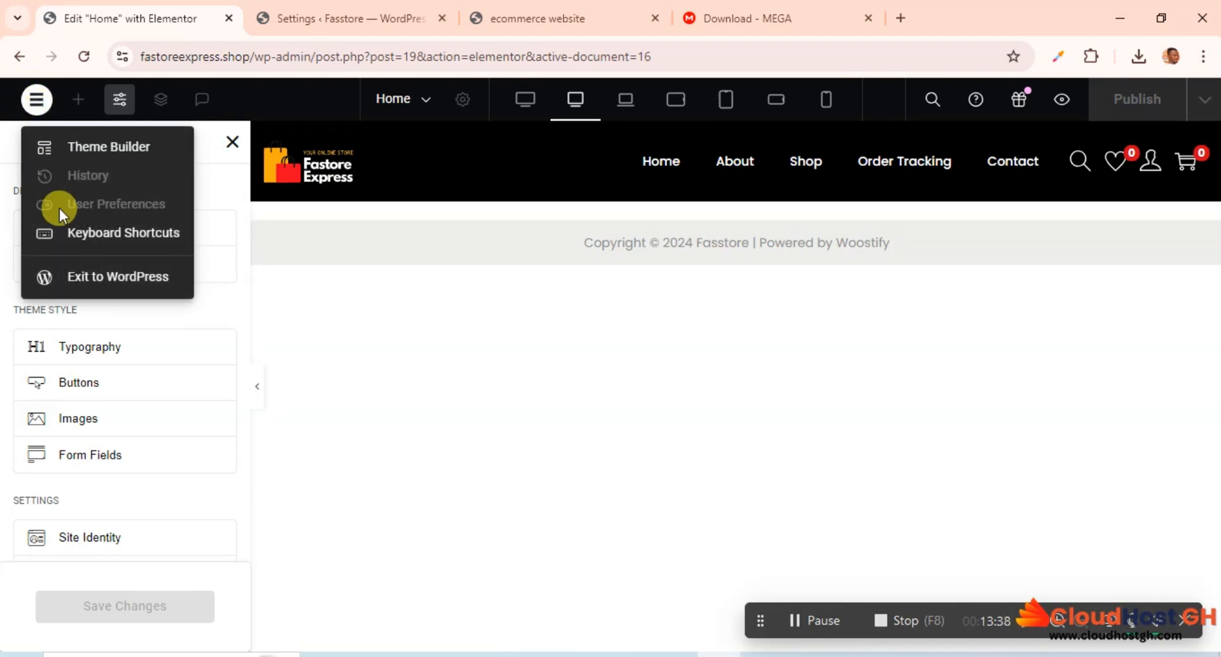
left_click(42, 204)
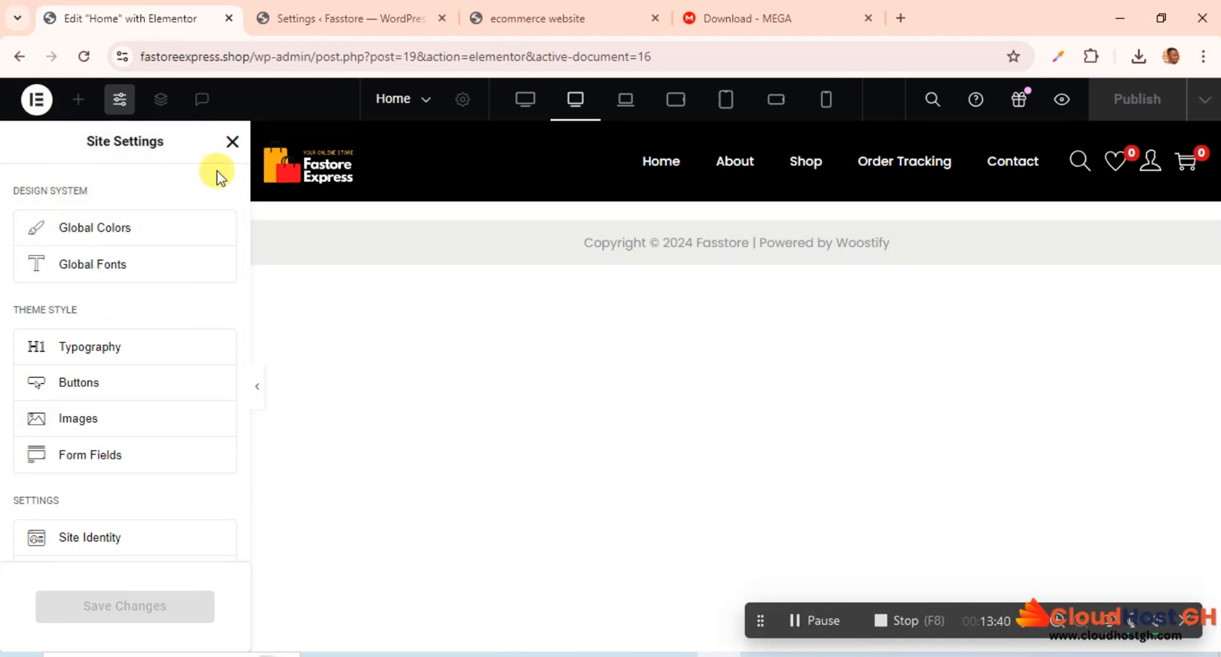
left_click(38, 102)
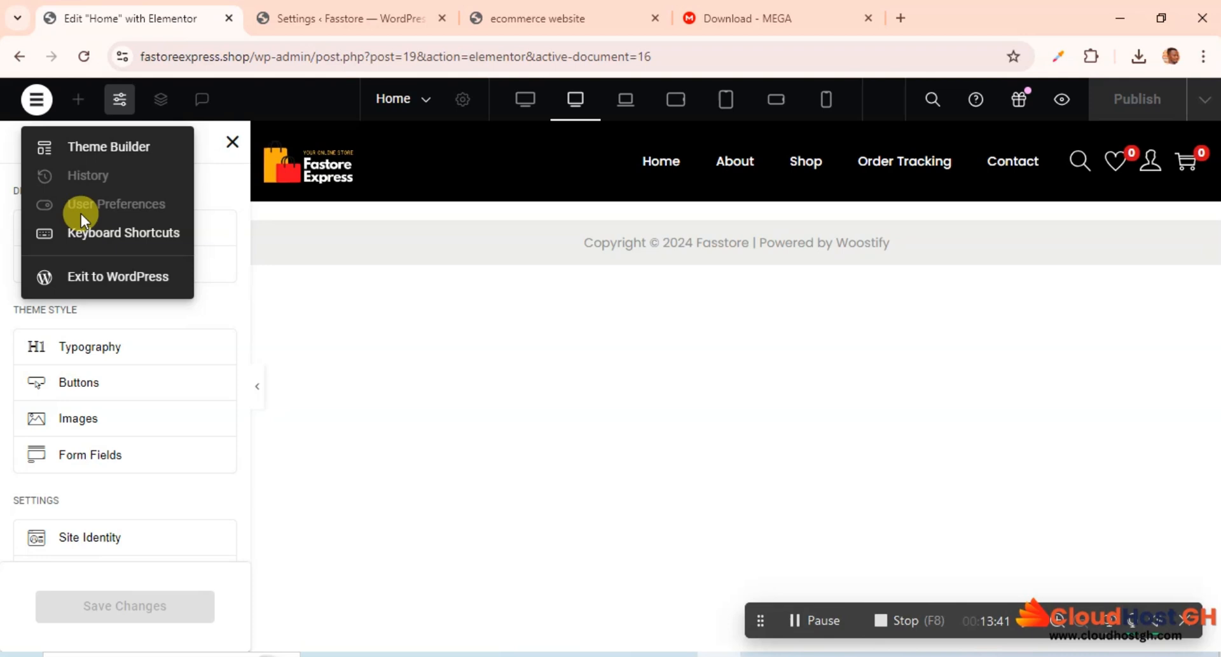
left_click(44, 205)
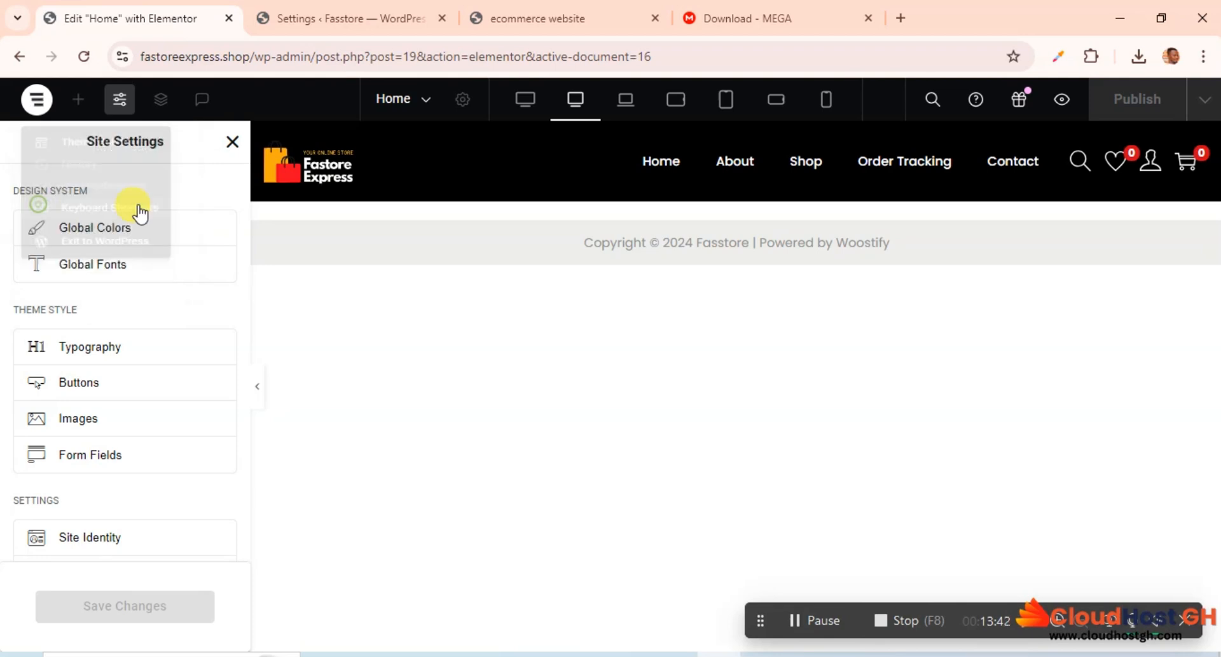
left_click(230, 145)
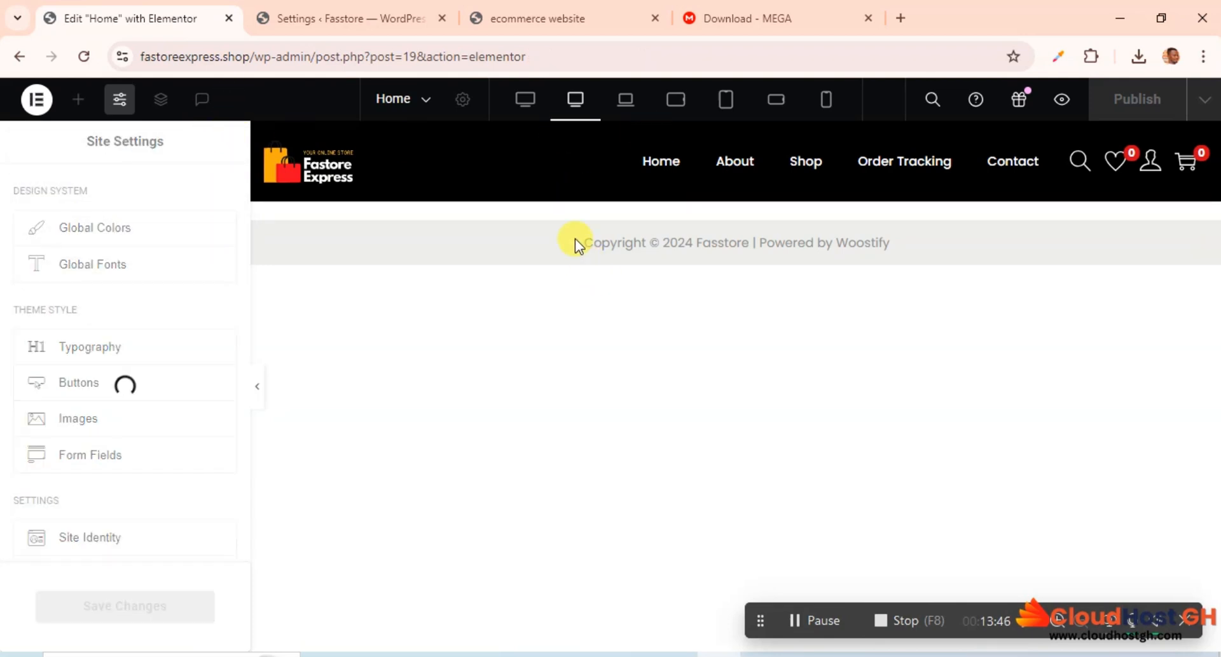